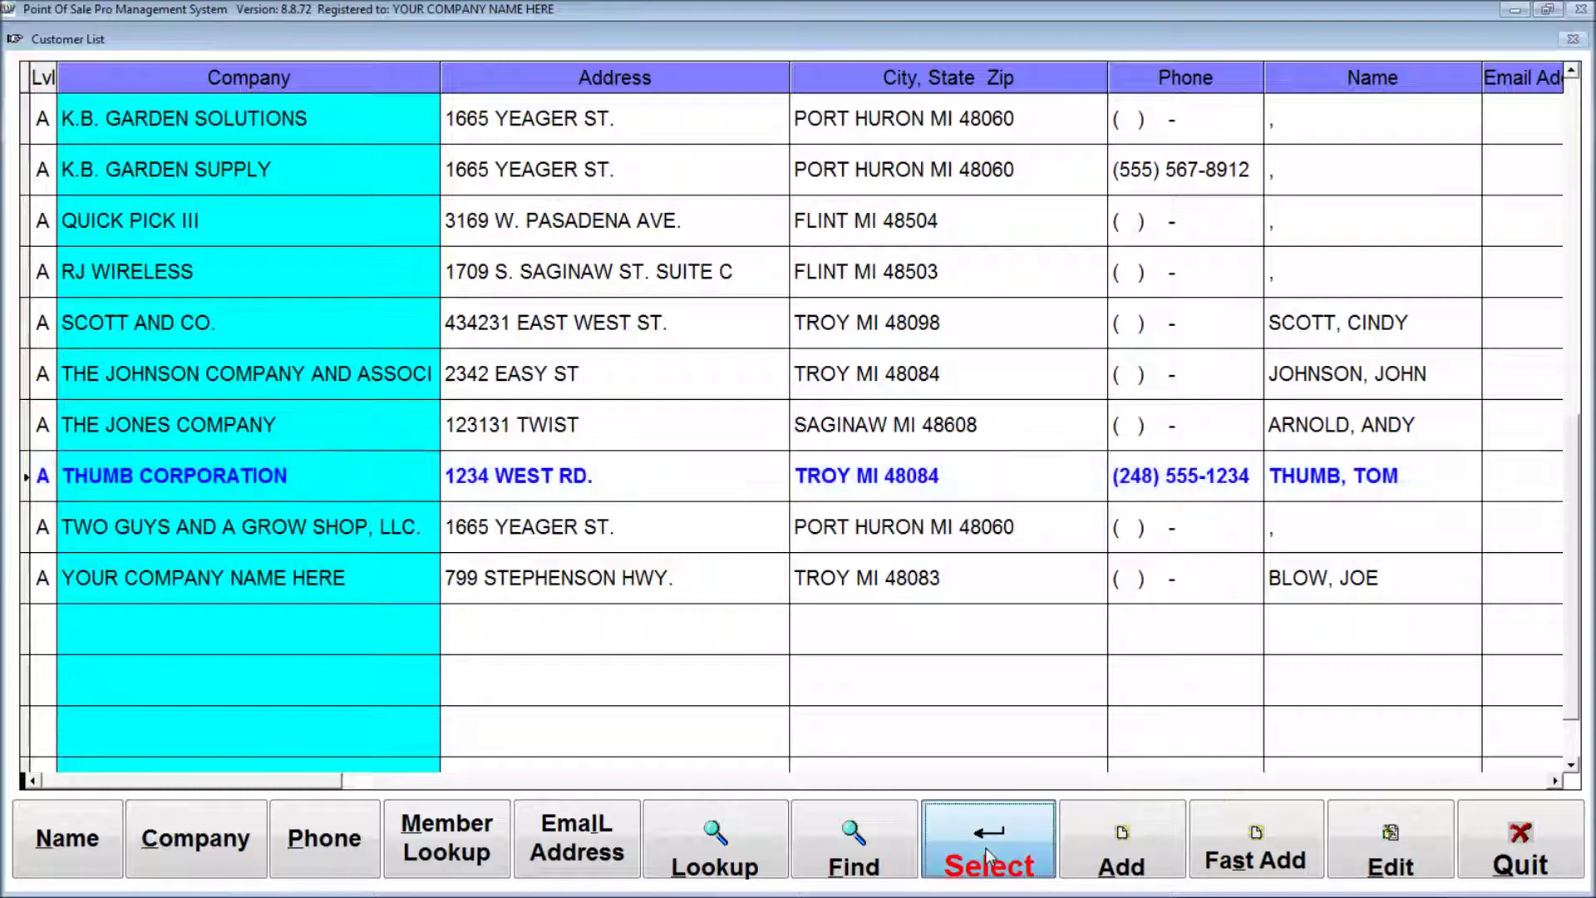
# Step: Select THUMB CORPORATION as the customer for the sale and acknowledge the store credit notice
pyautogui.click(985, 846)
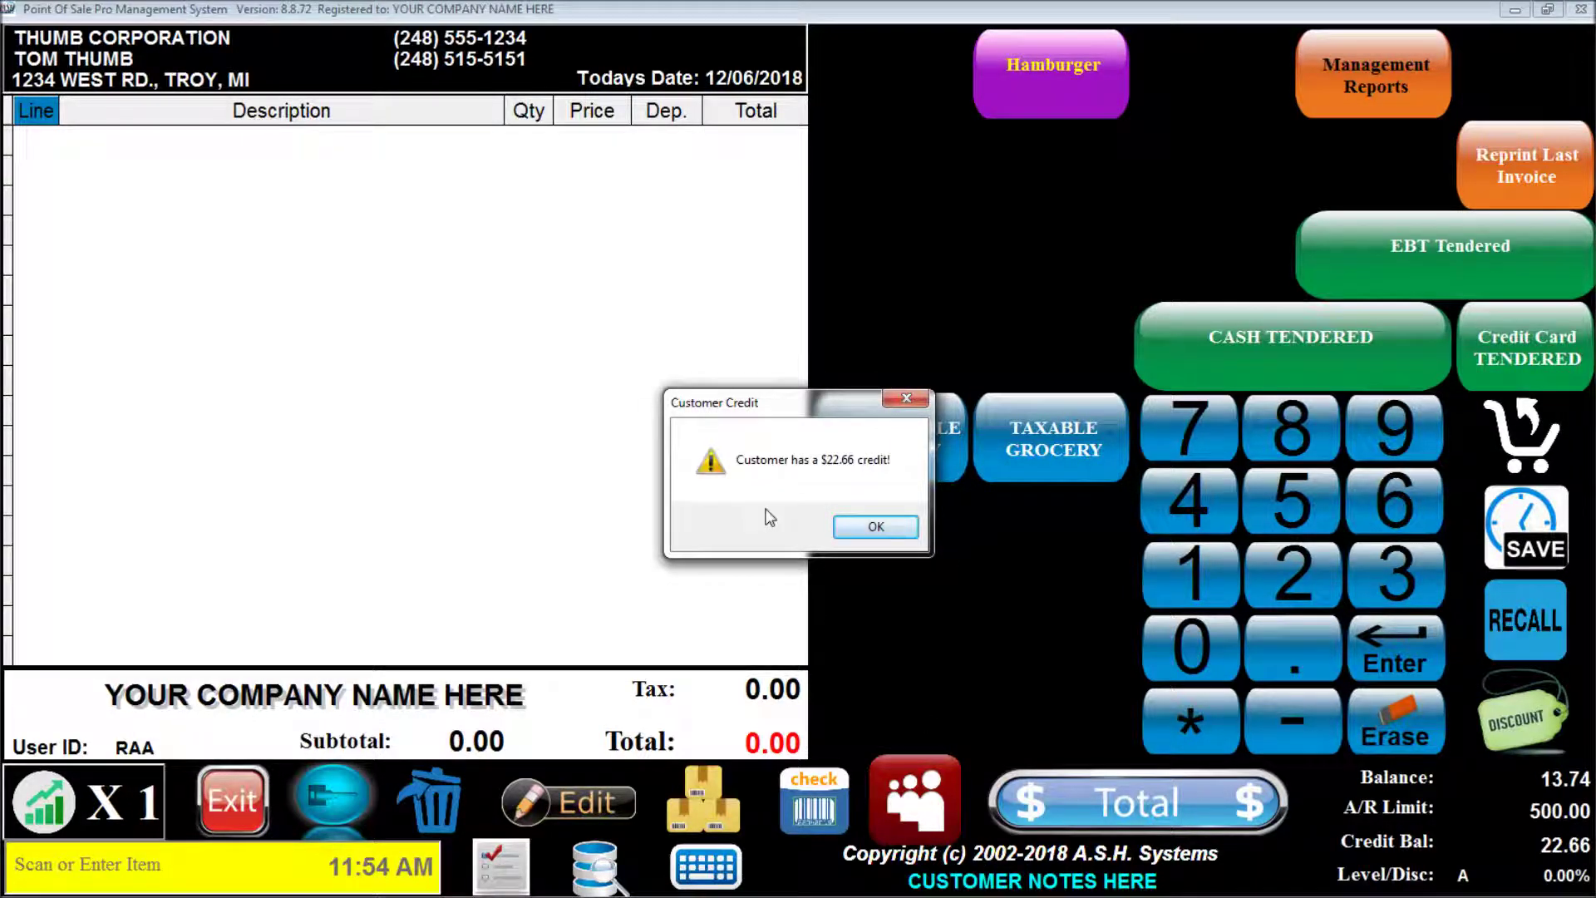
pyautogui.press('Return')
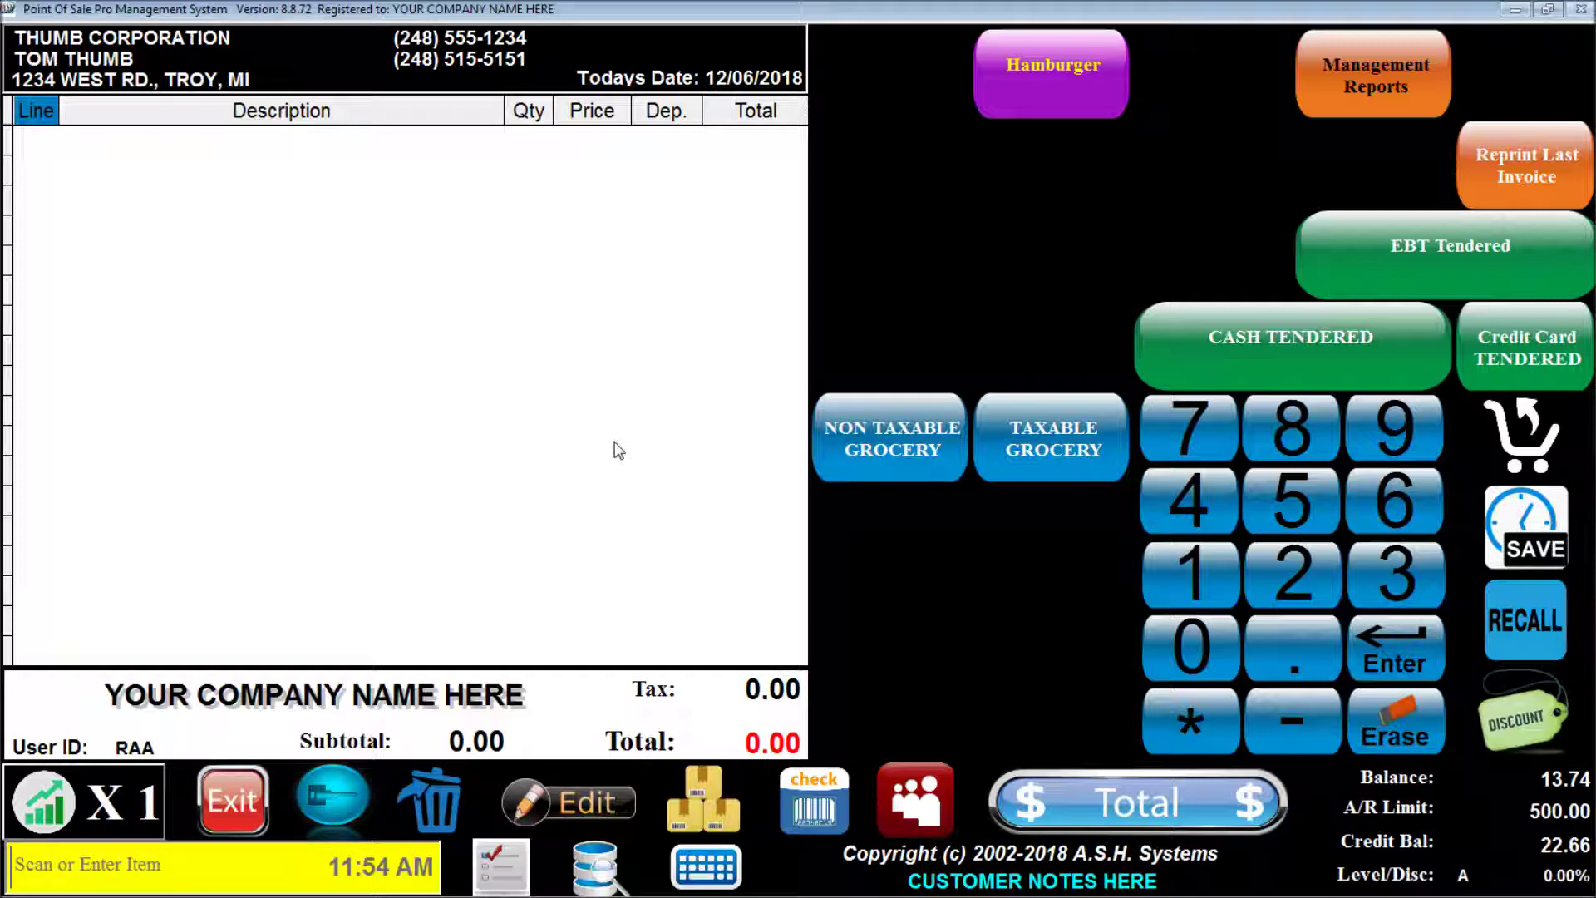
pyautogui.click(707, 800)
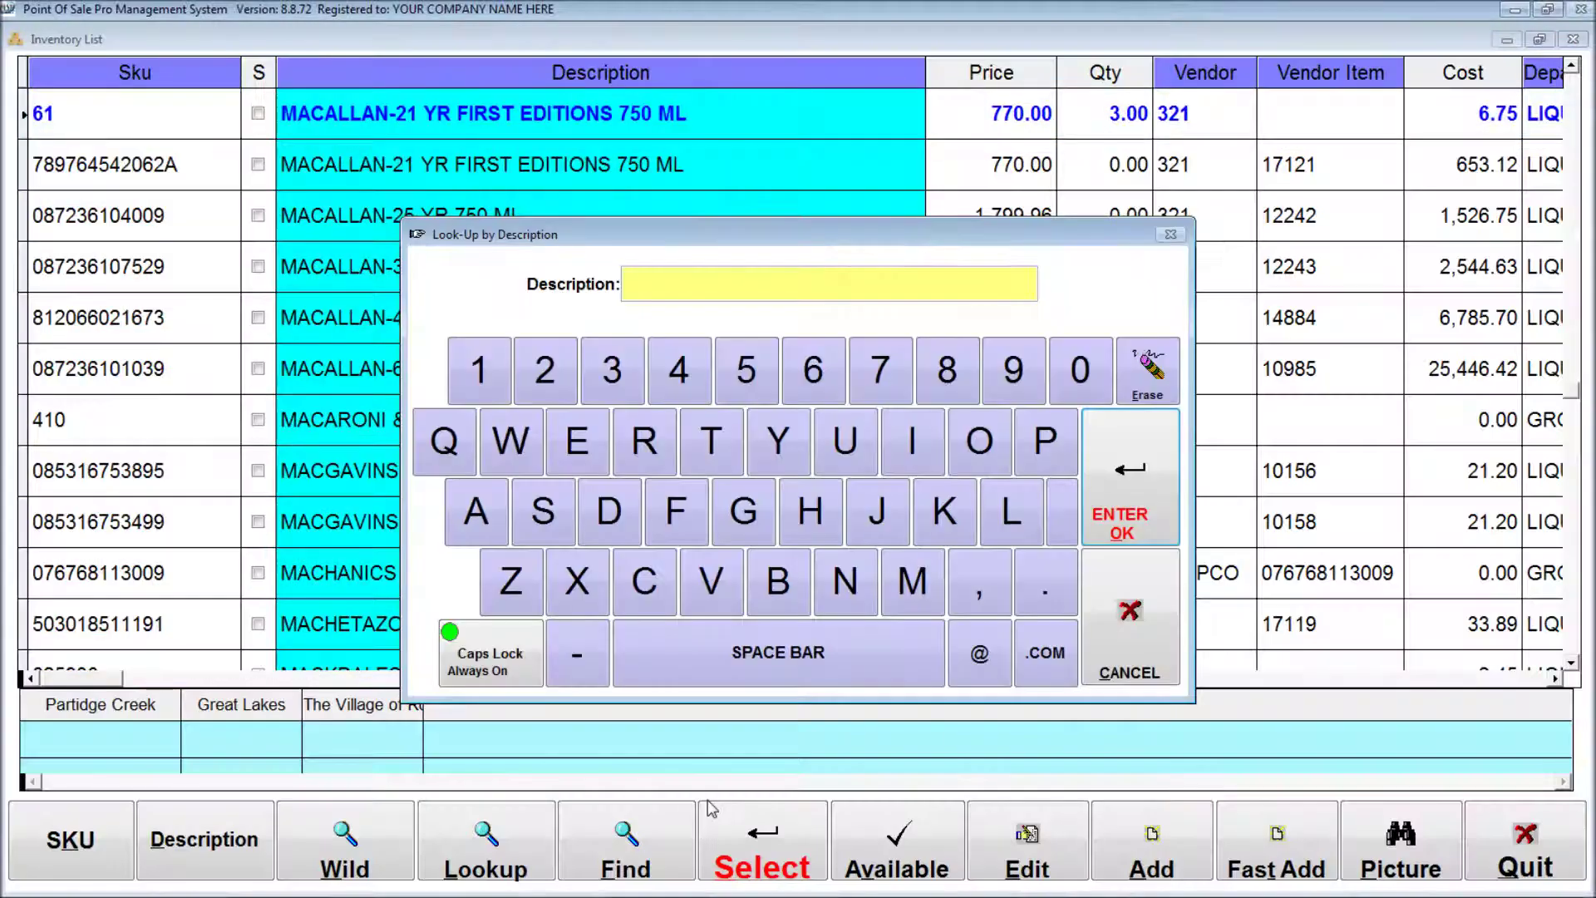
pyautogui.click(1135, 615)
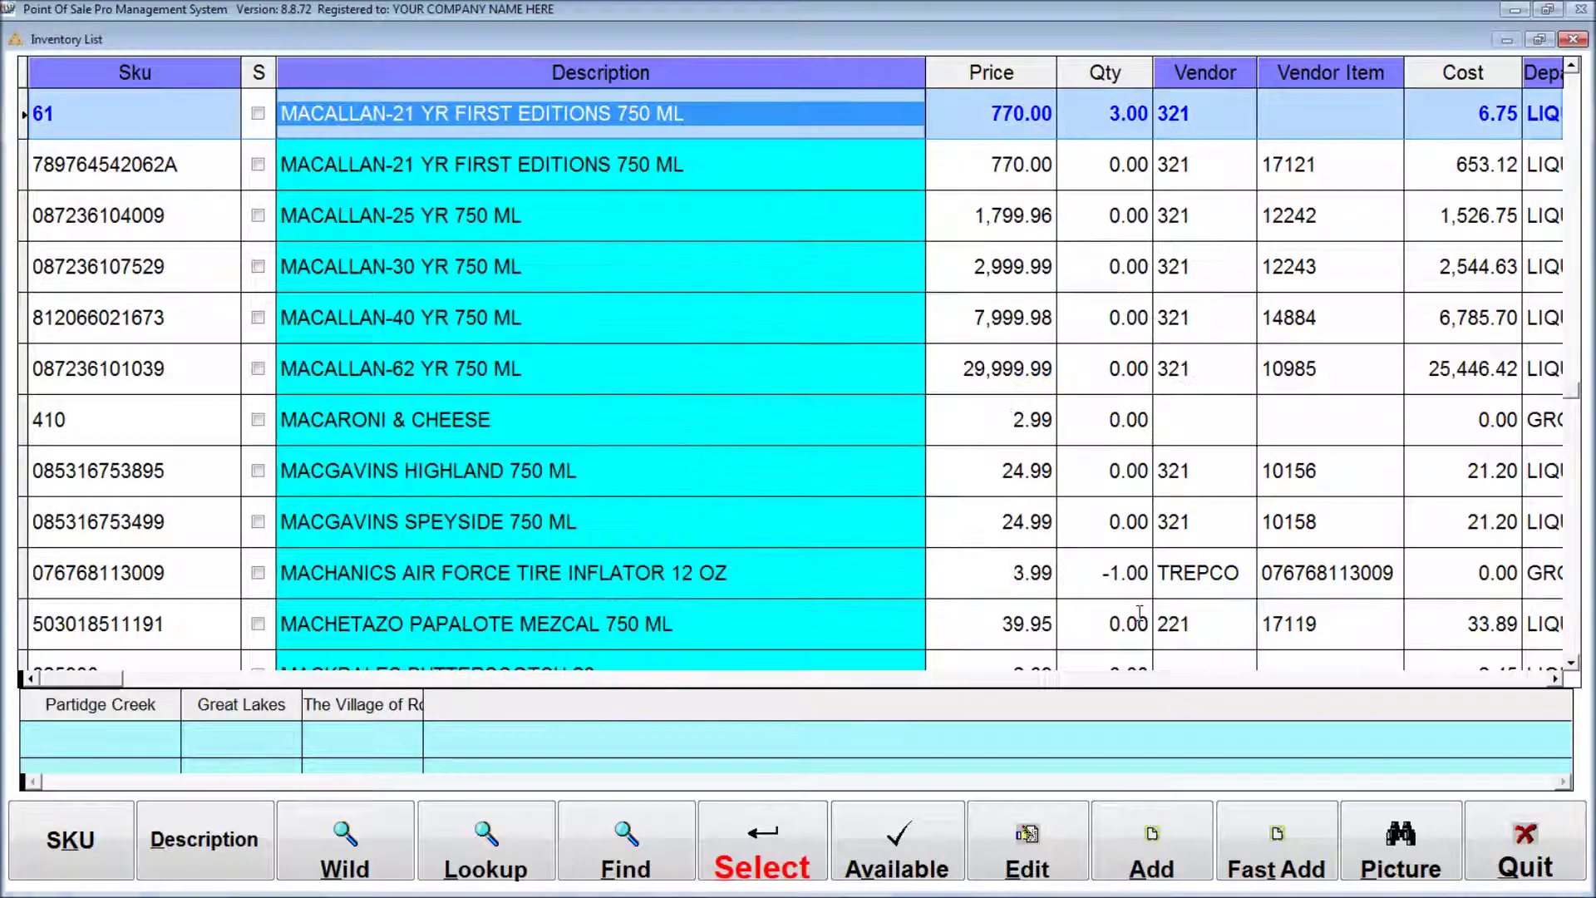
pyautogui.click(467, 162)
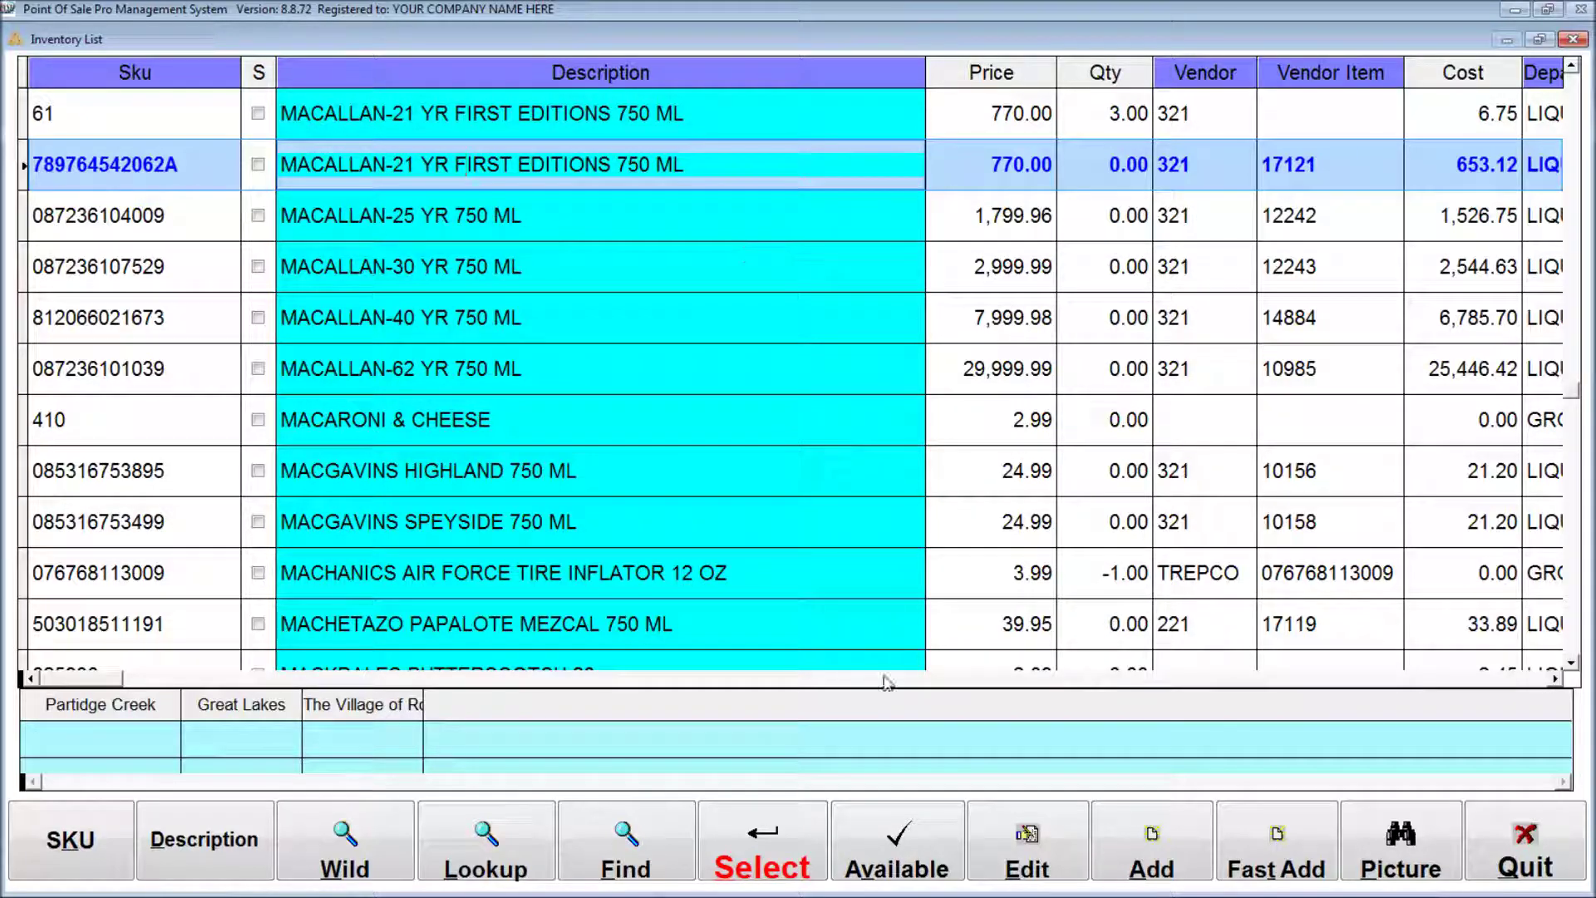
pyautogui.click(756, 845)
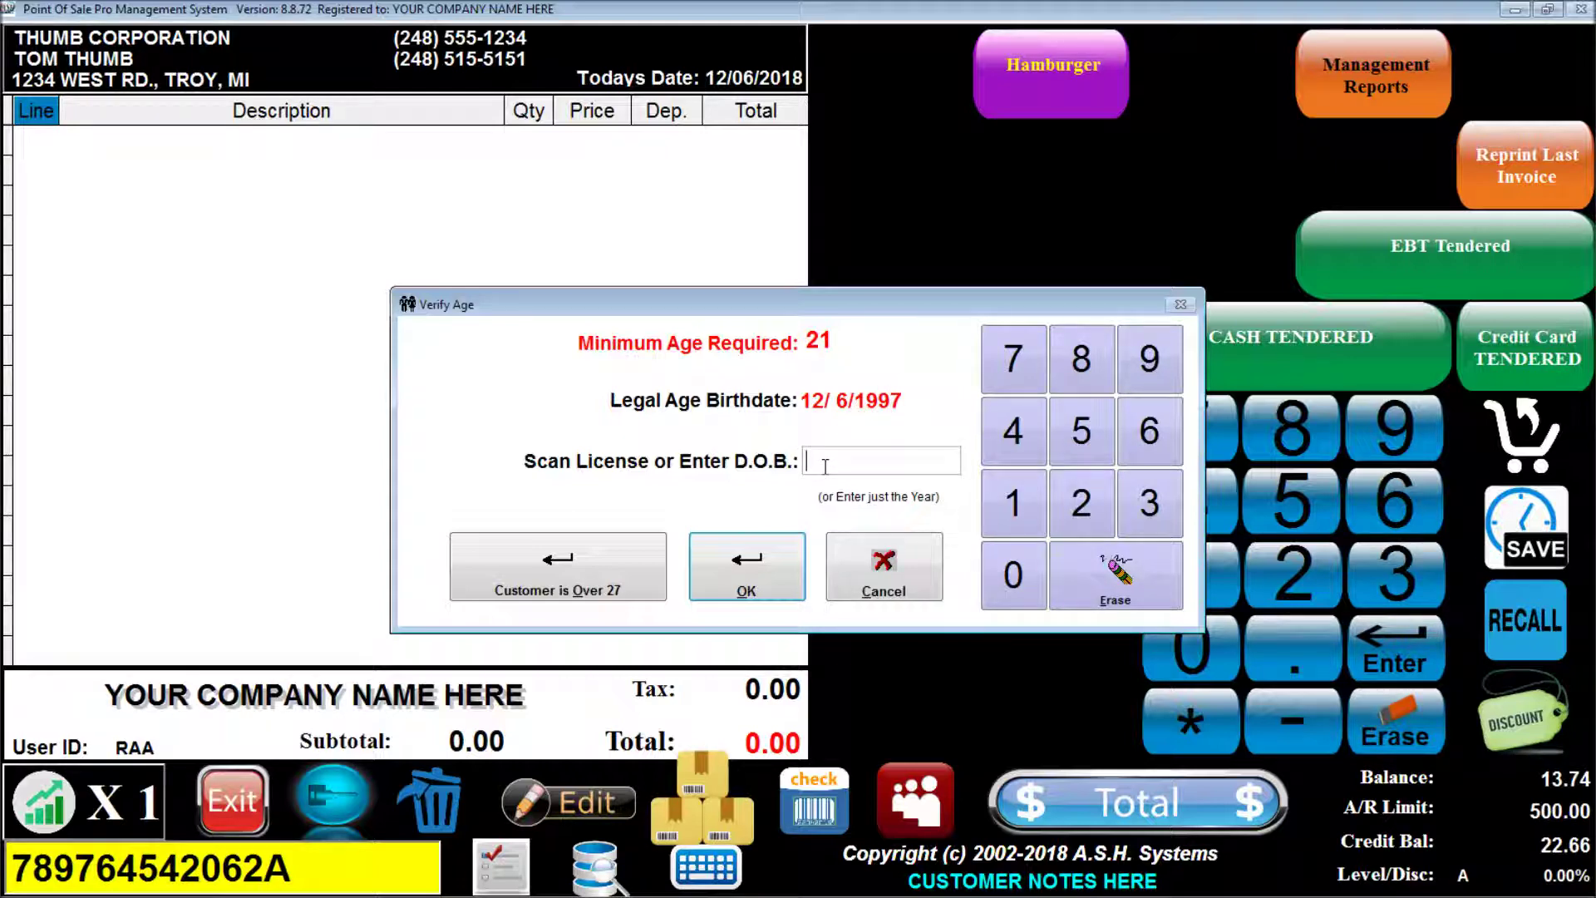
pyautogui.write('9 95')
pyautogui.press('Return')
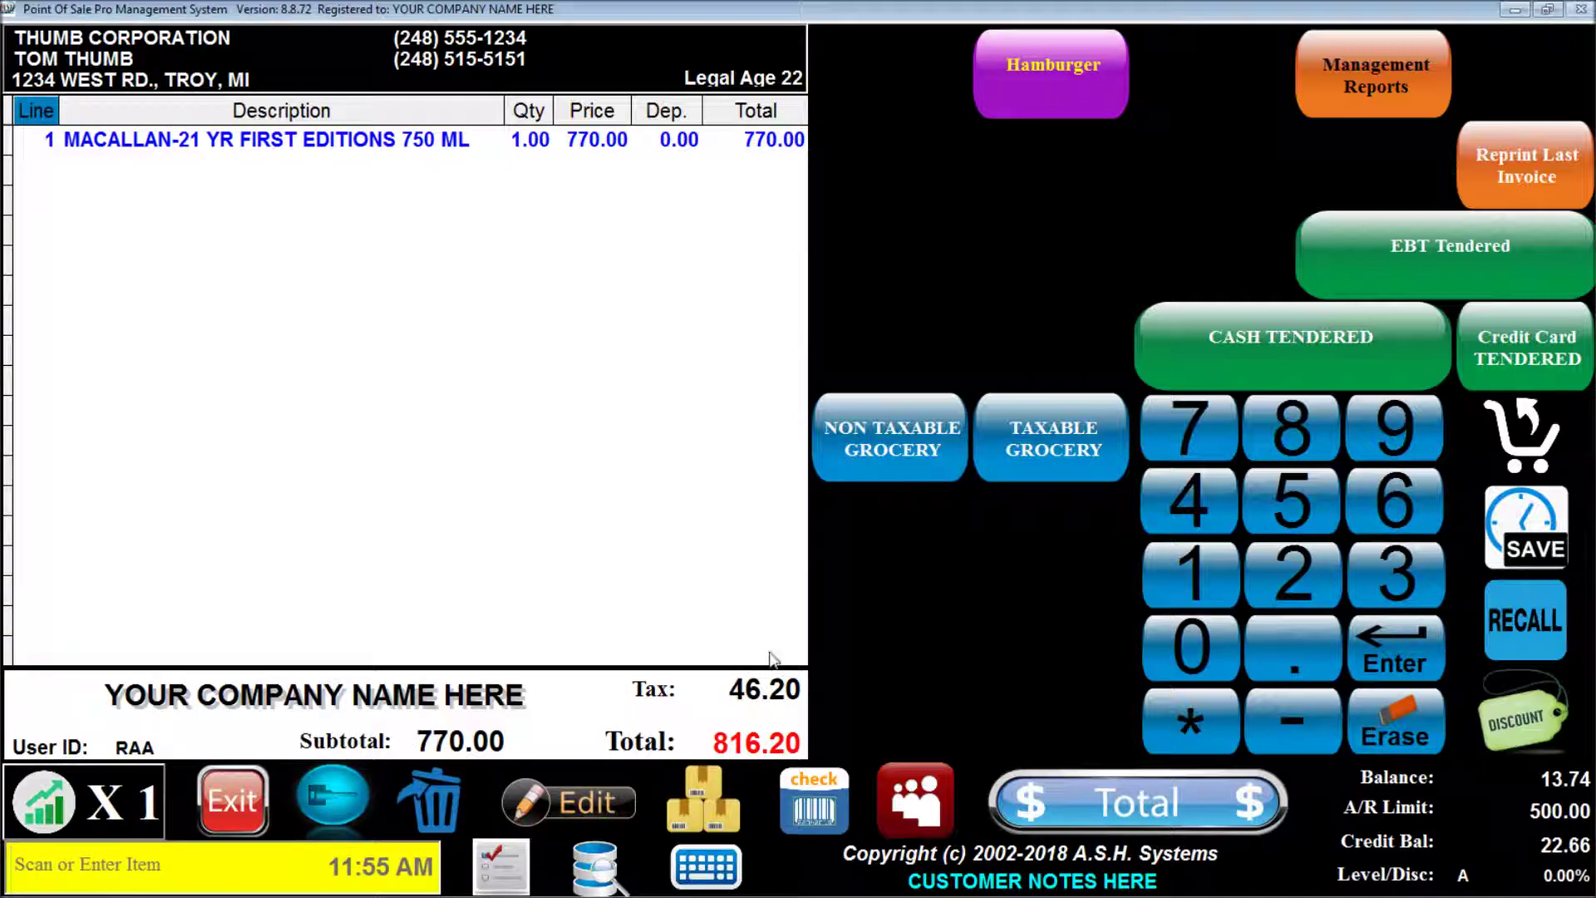
# Step: Try to pay the sale with the customer's store credit and charge the remainder to the account
pyautogui.click(1106, 807)
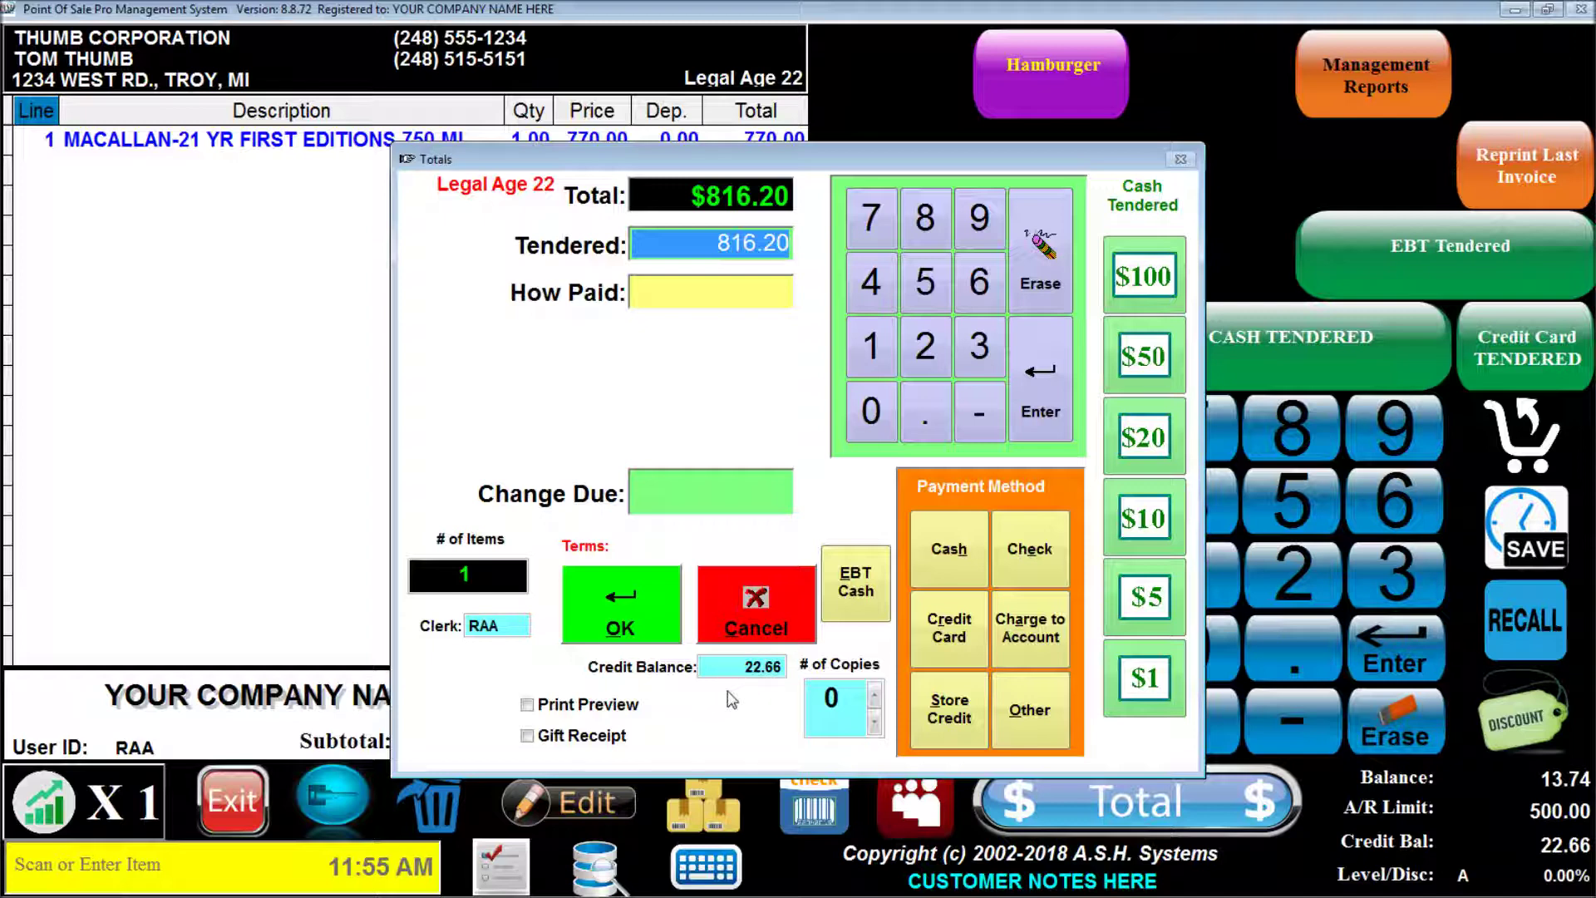
pyautogui.click(970, 700)
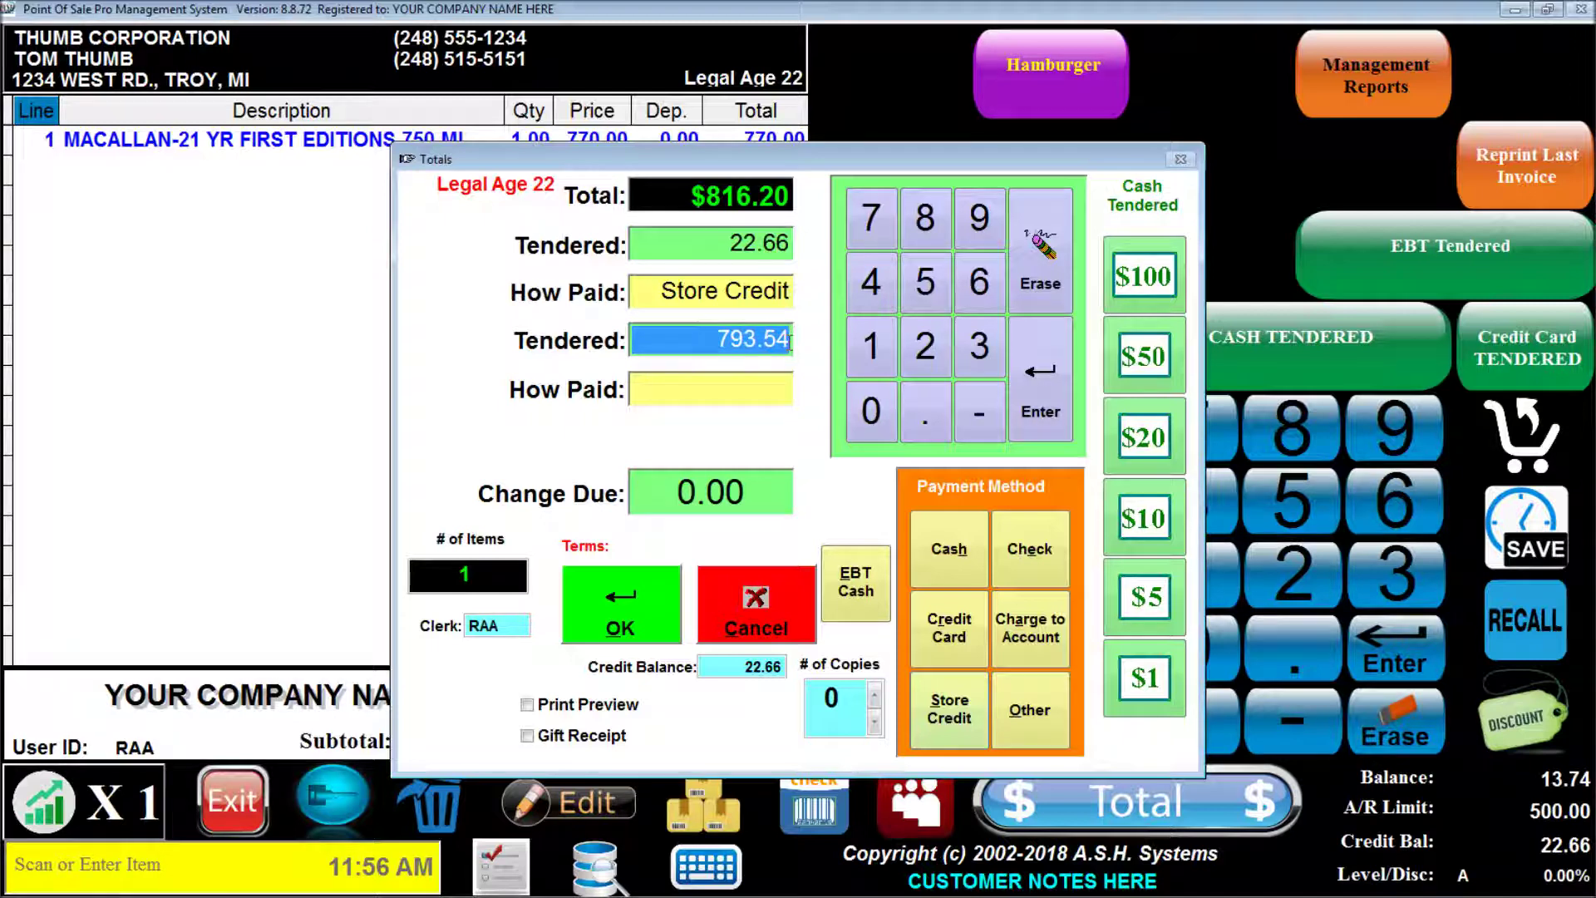
pyautogui.click(1029, 629)
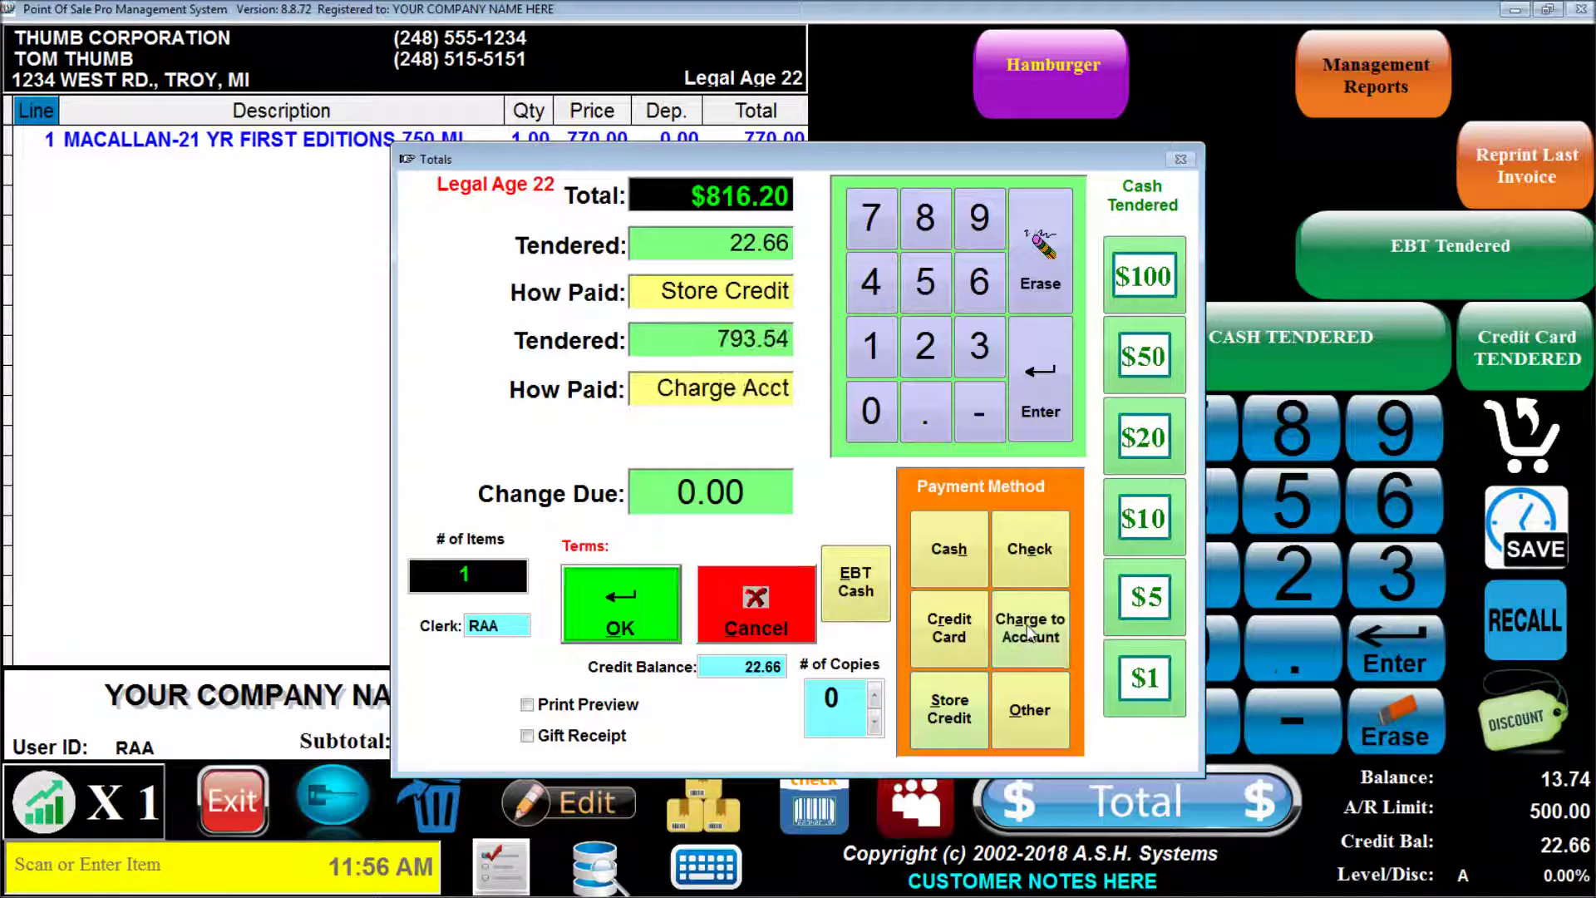
pyautogui.click(640, 590)
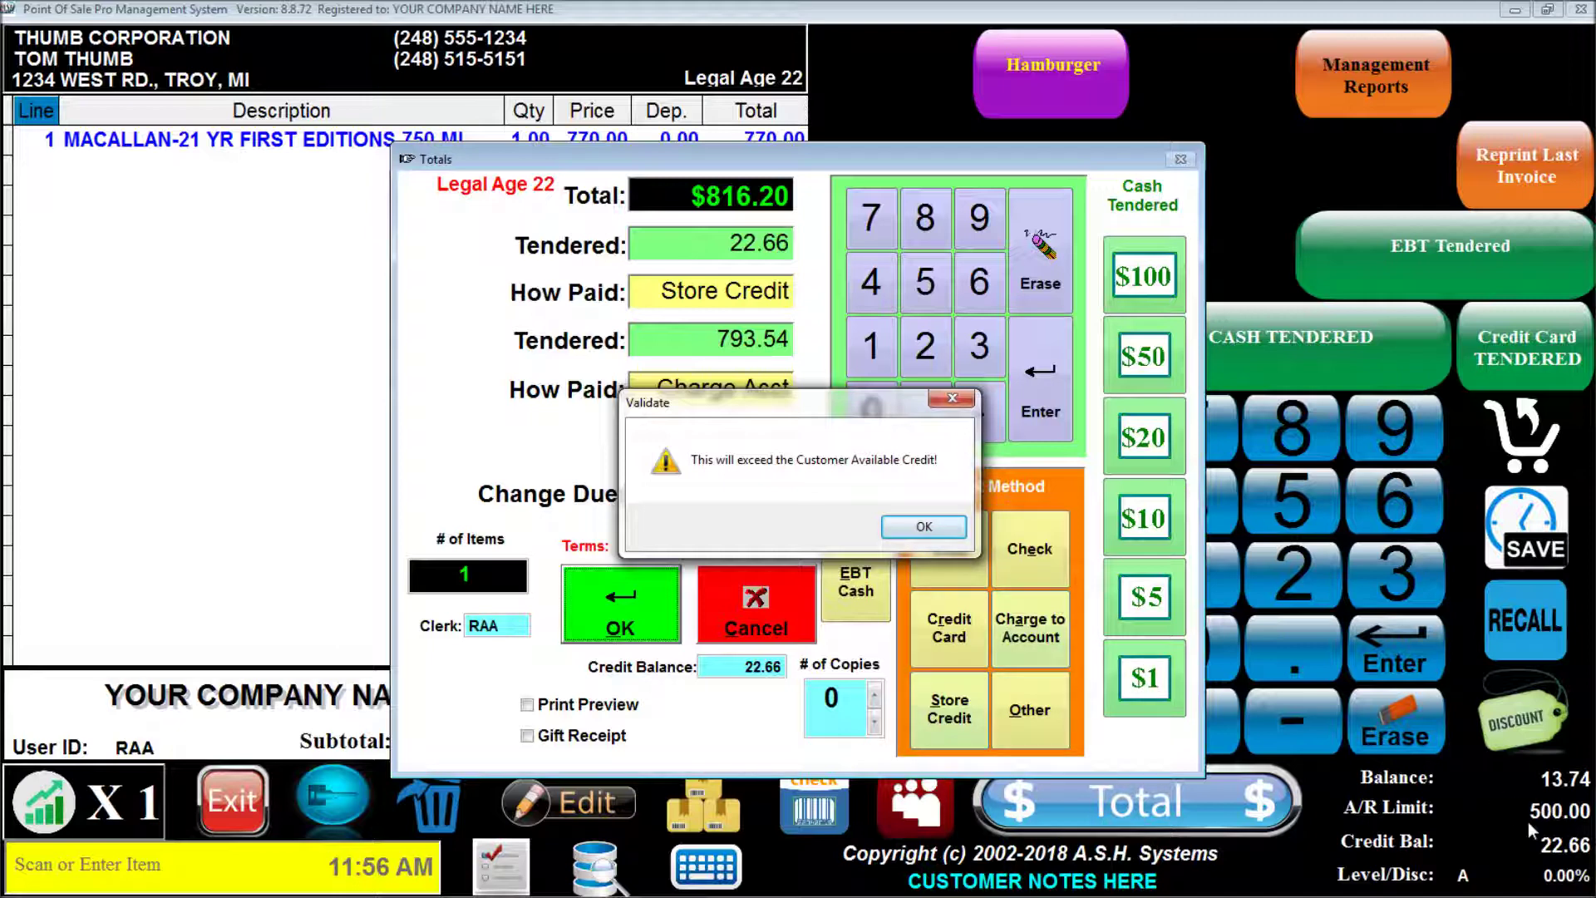
pyautogui.click(914, 527)
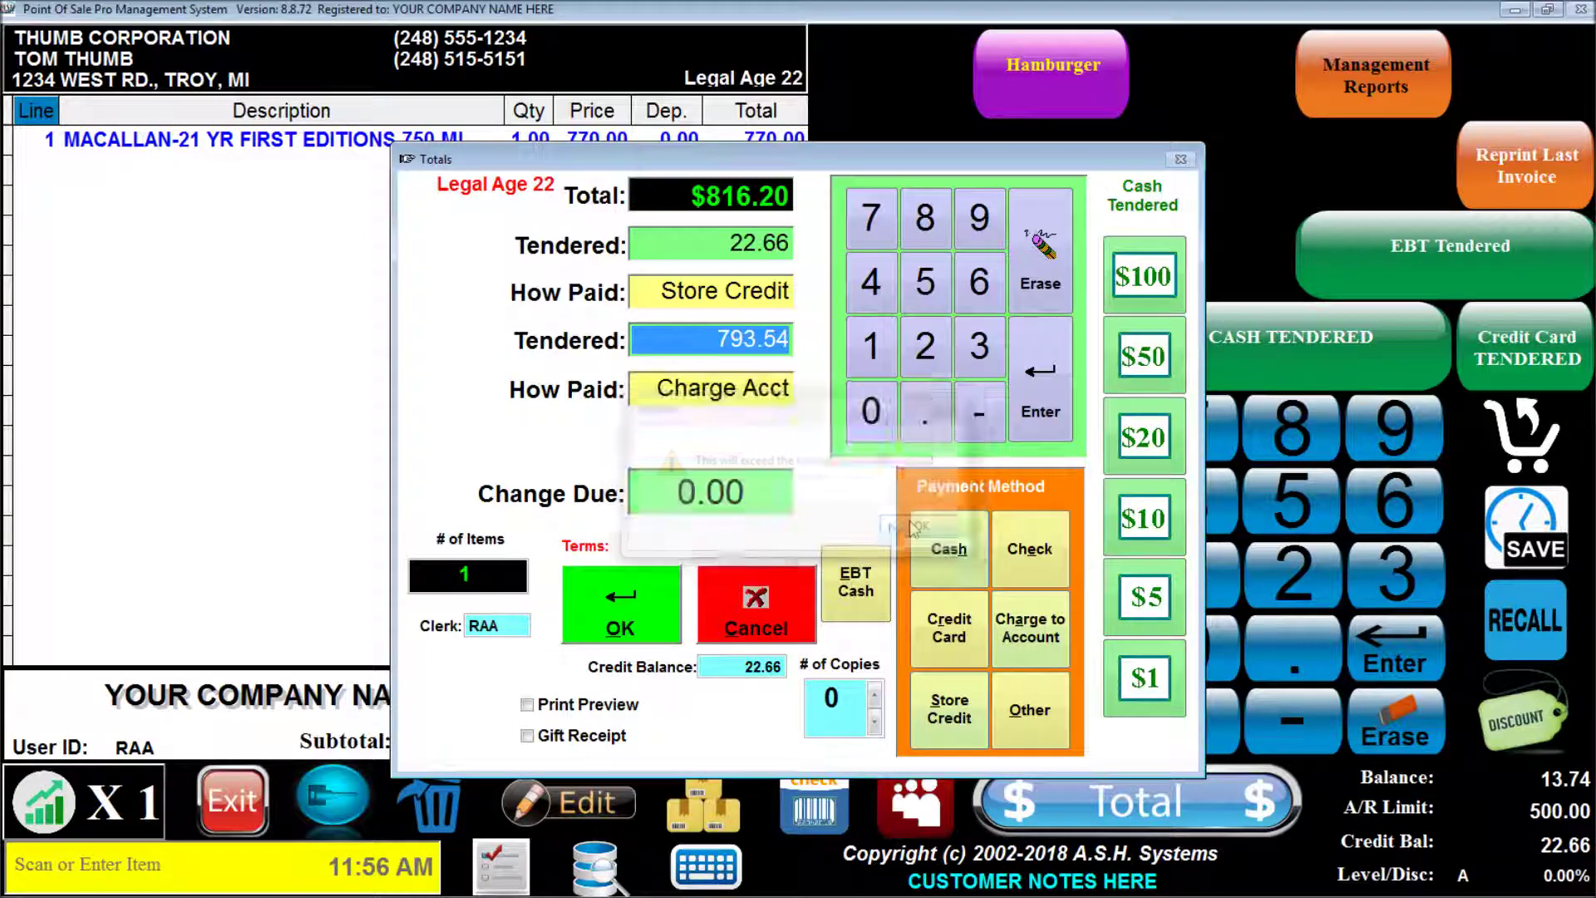
pyautogui.click(762, 608)
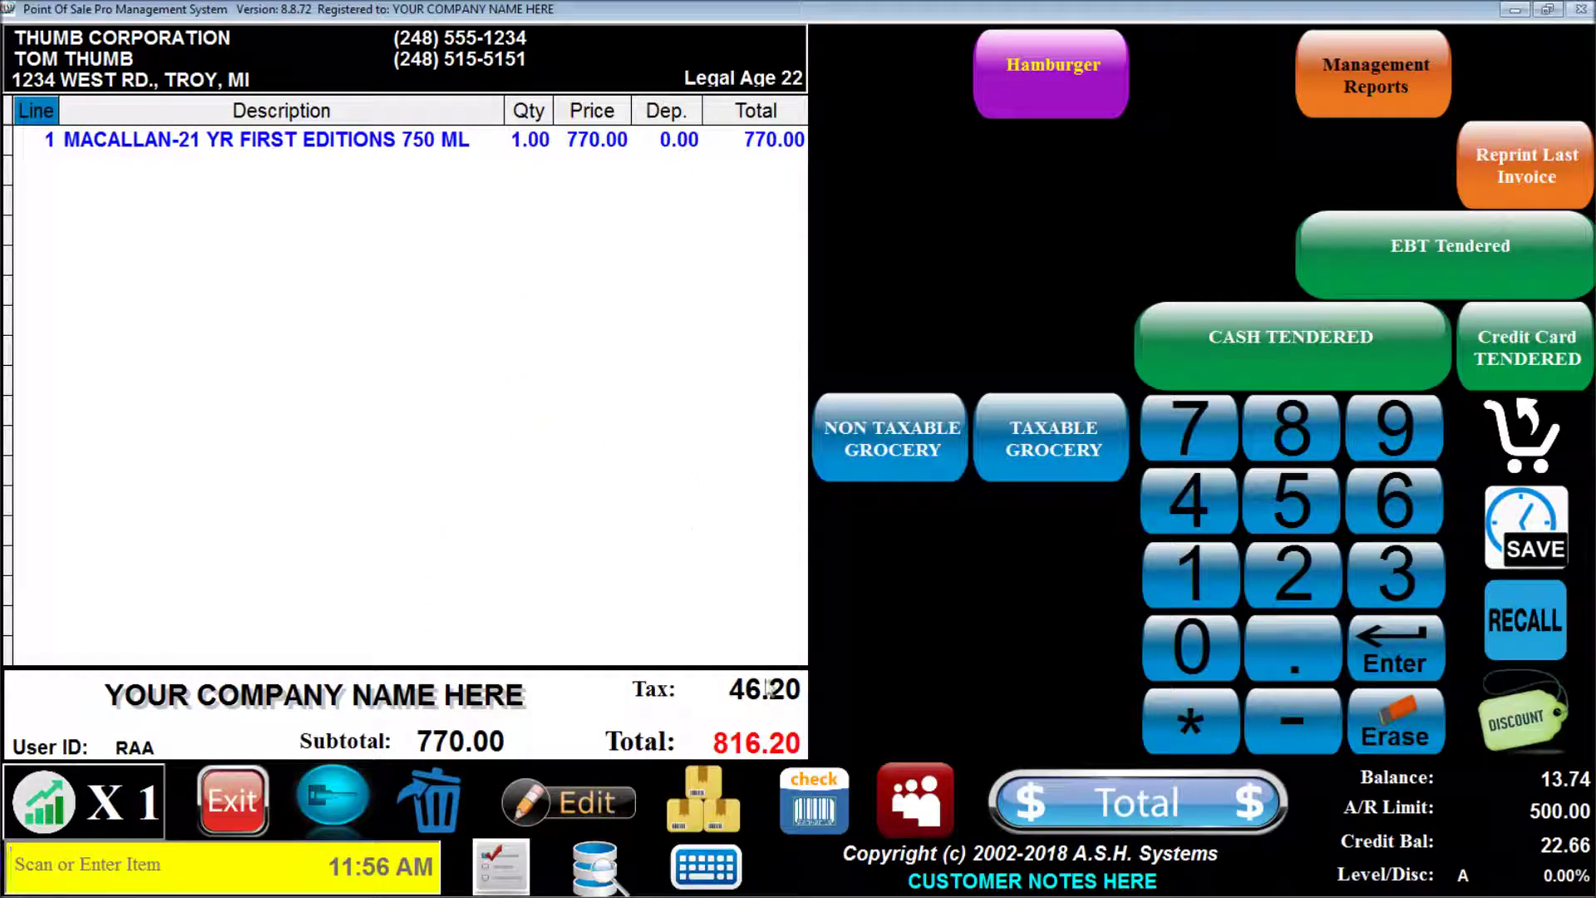
# Step: Set the customer's credit limit to 1,000.00 in the full customer record and return to the sale
pyautogui.click(928, 789)
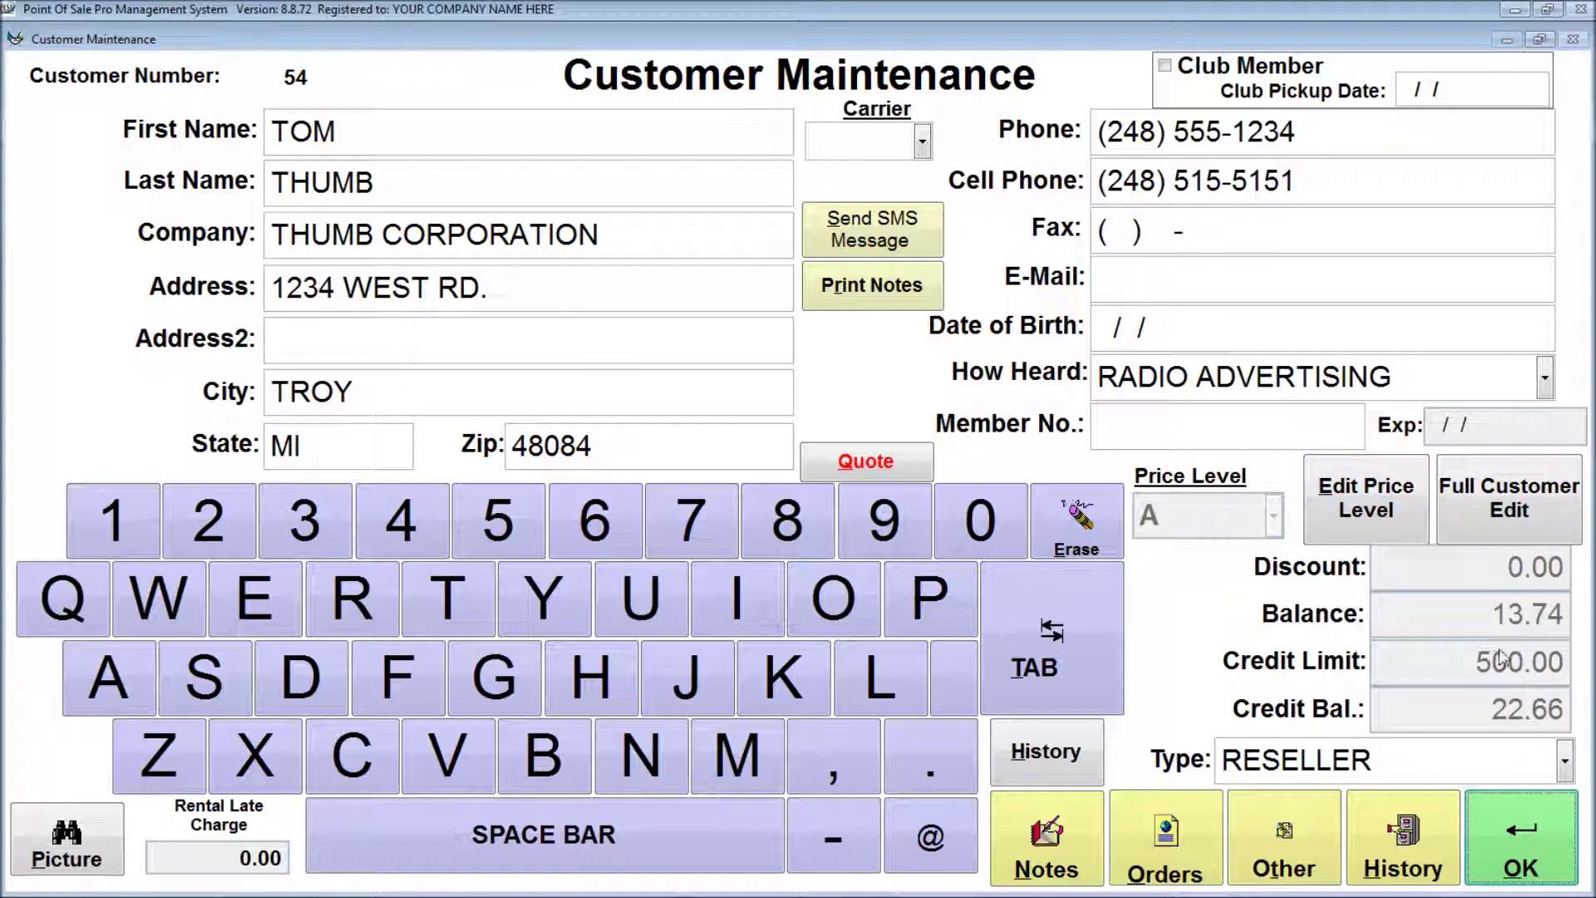
pyautogui.click(1503, 508)
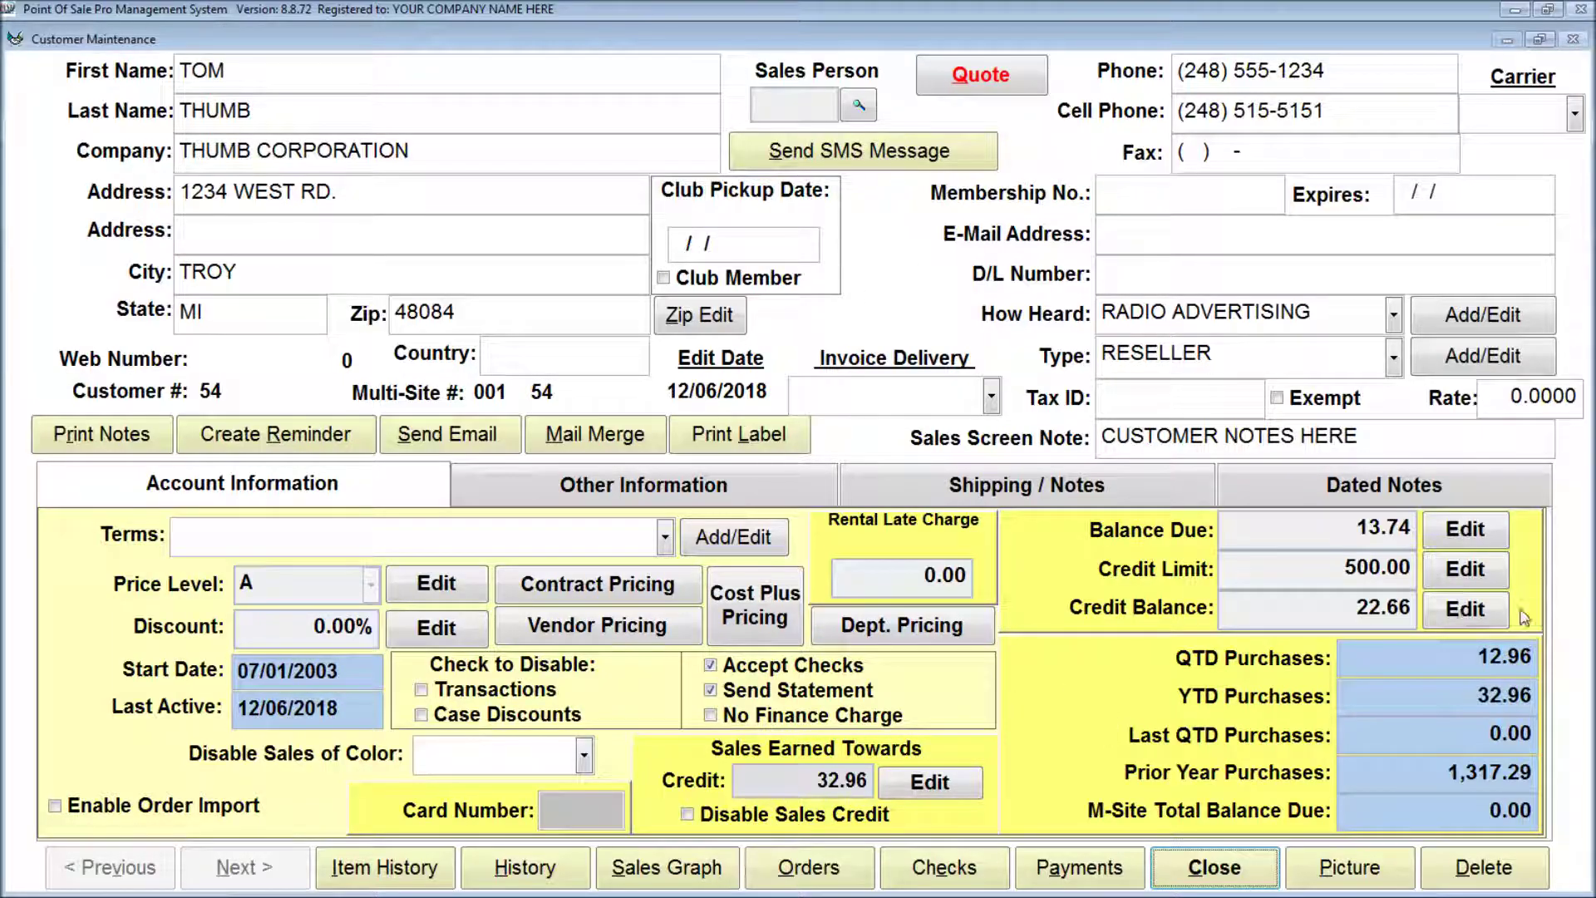
pyautogui.click(1464, 570)
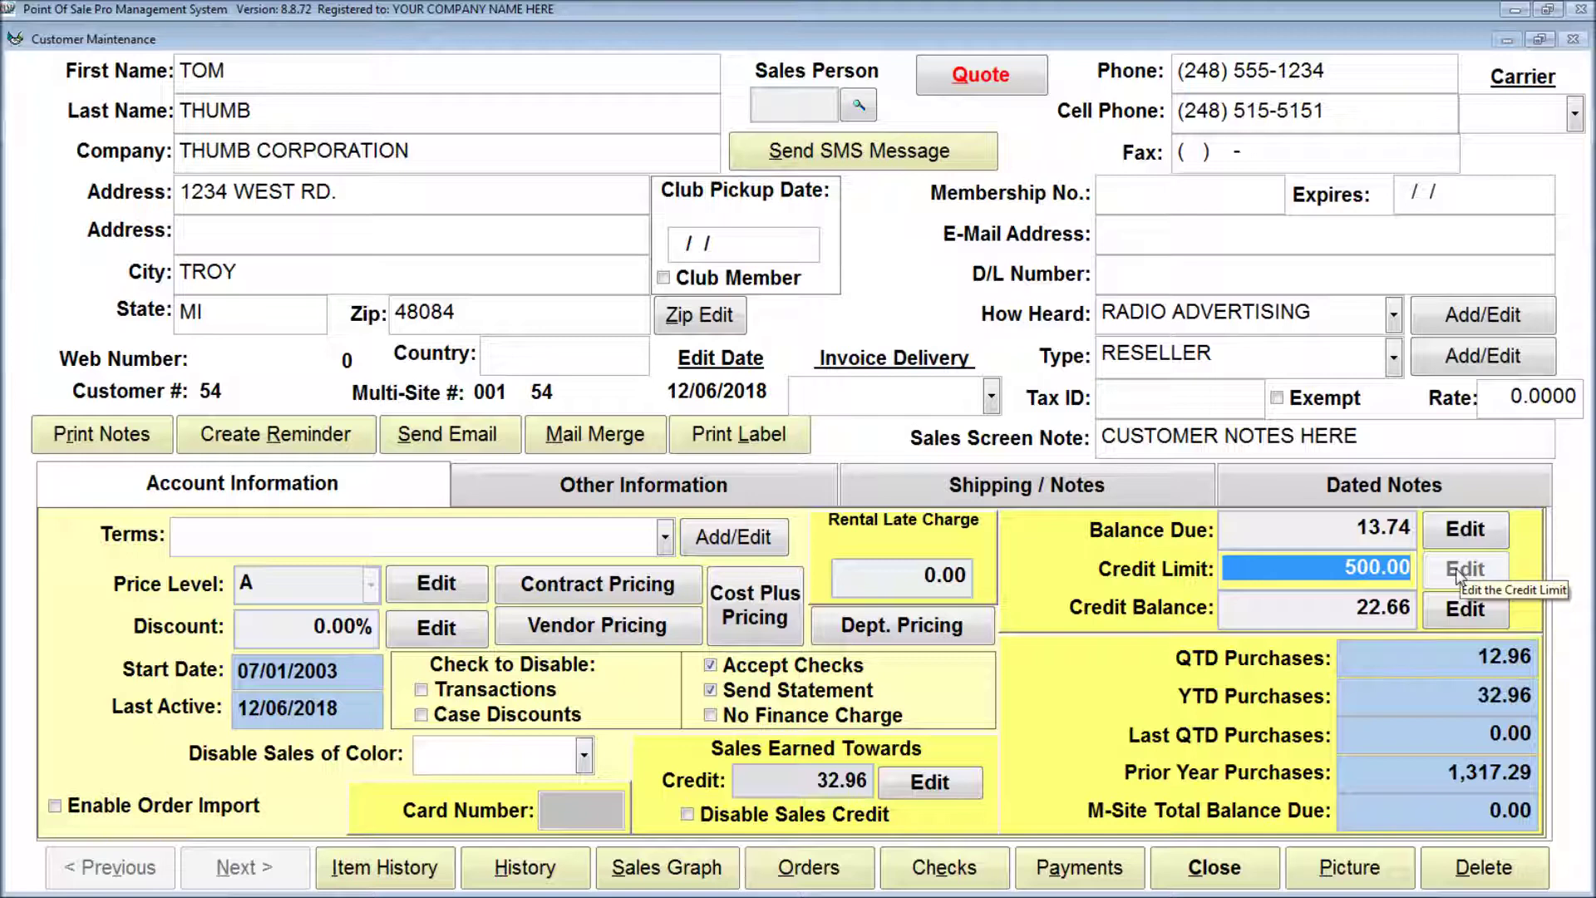
pyautogui.write('1000')
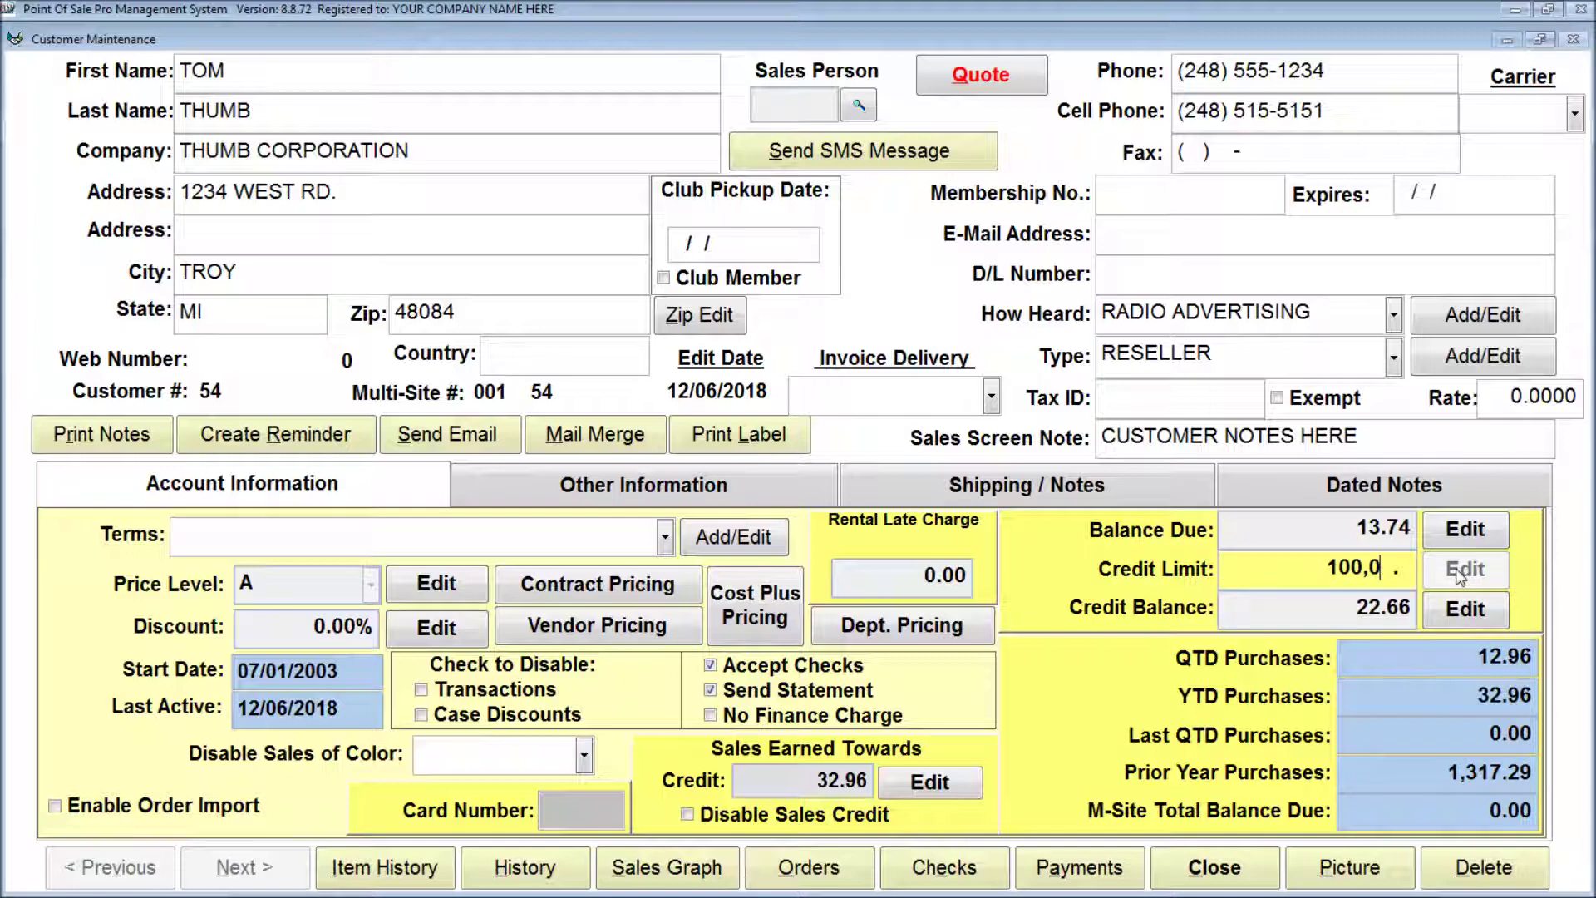
pyautogui.press('Return')
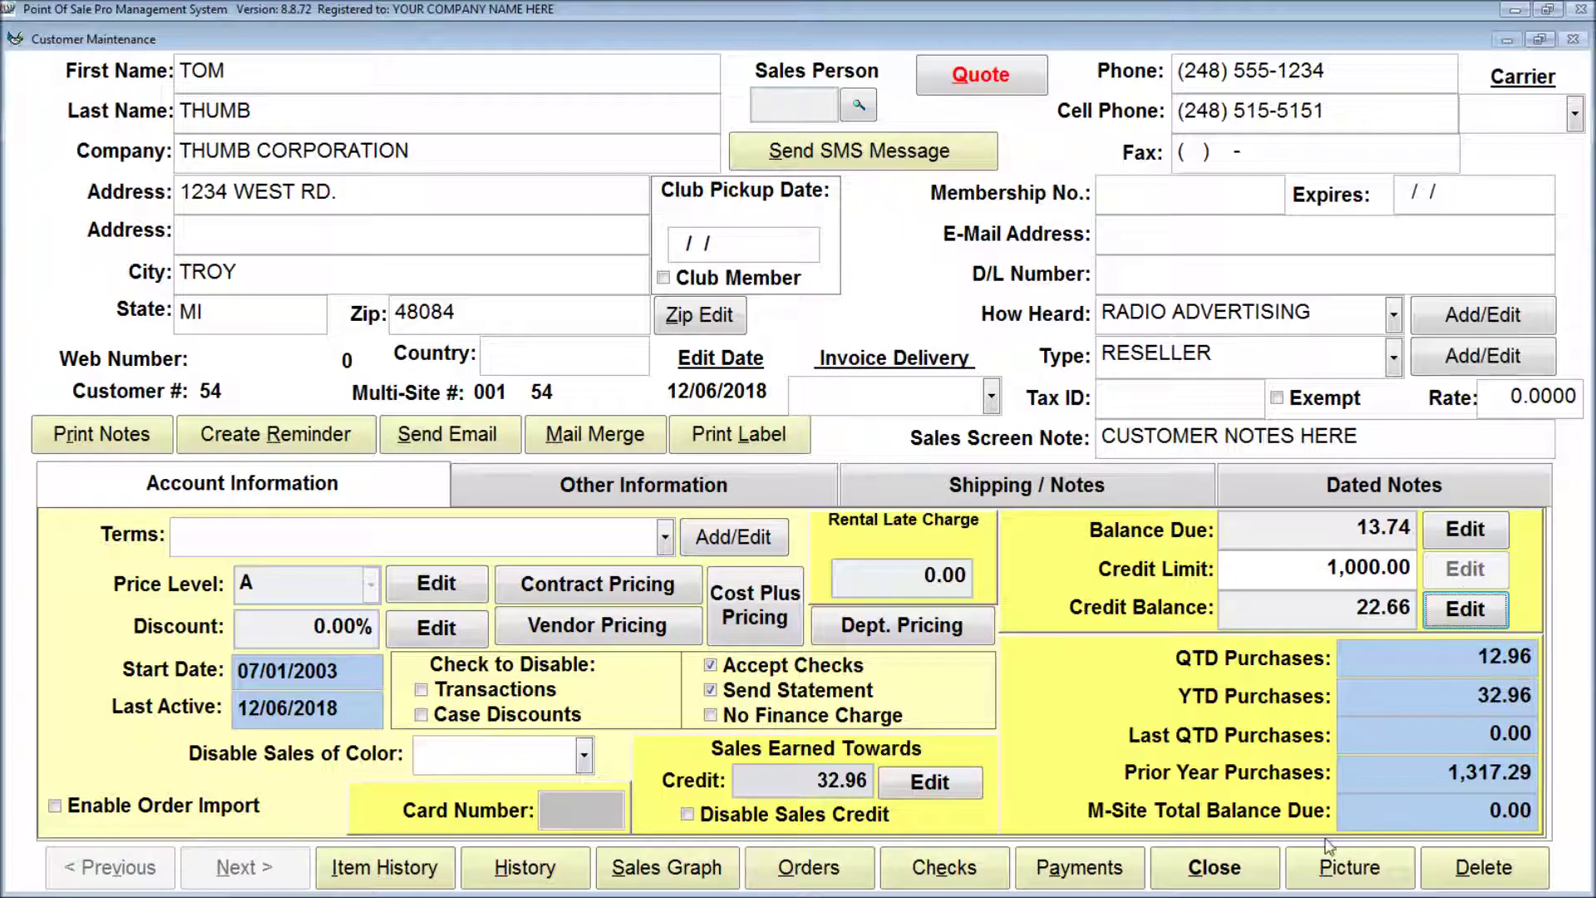
pyautogui.click(1229, 868)
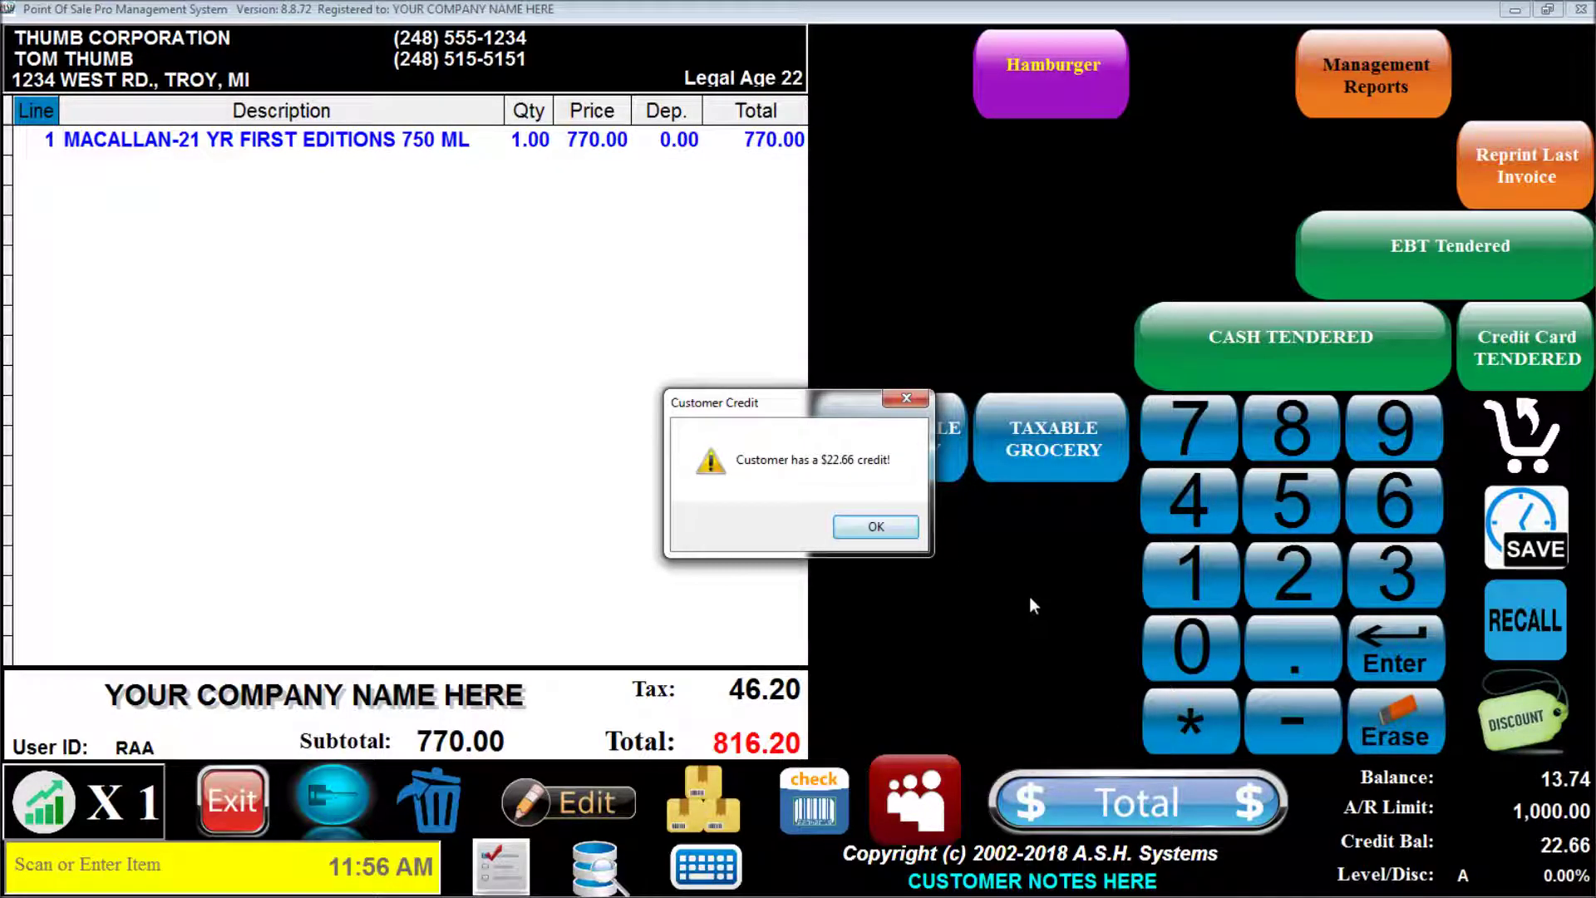
pyautogui.press('Return')
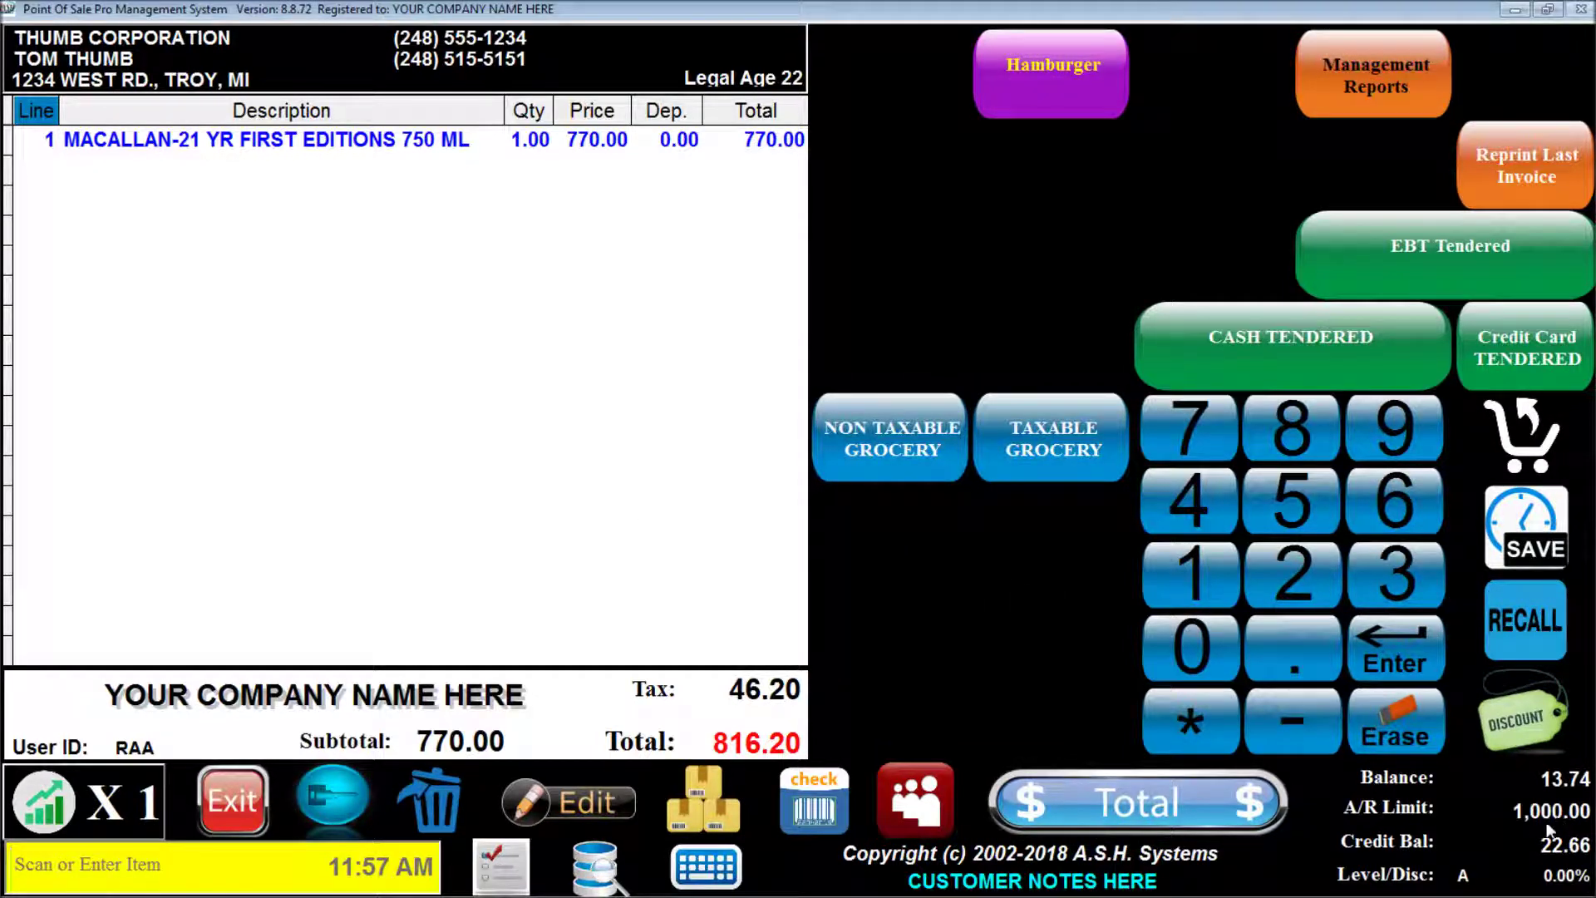
# Step: Pay the sale with store credit and charge the remainder to the account, with one receipt copy and print preview
pyautogui.click(1082, 797)
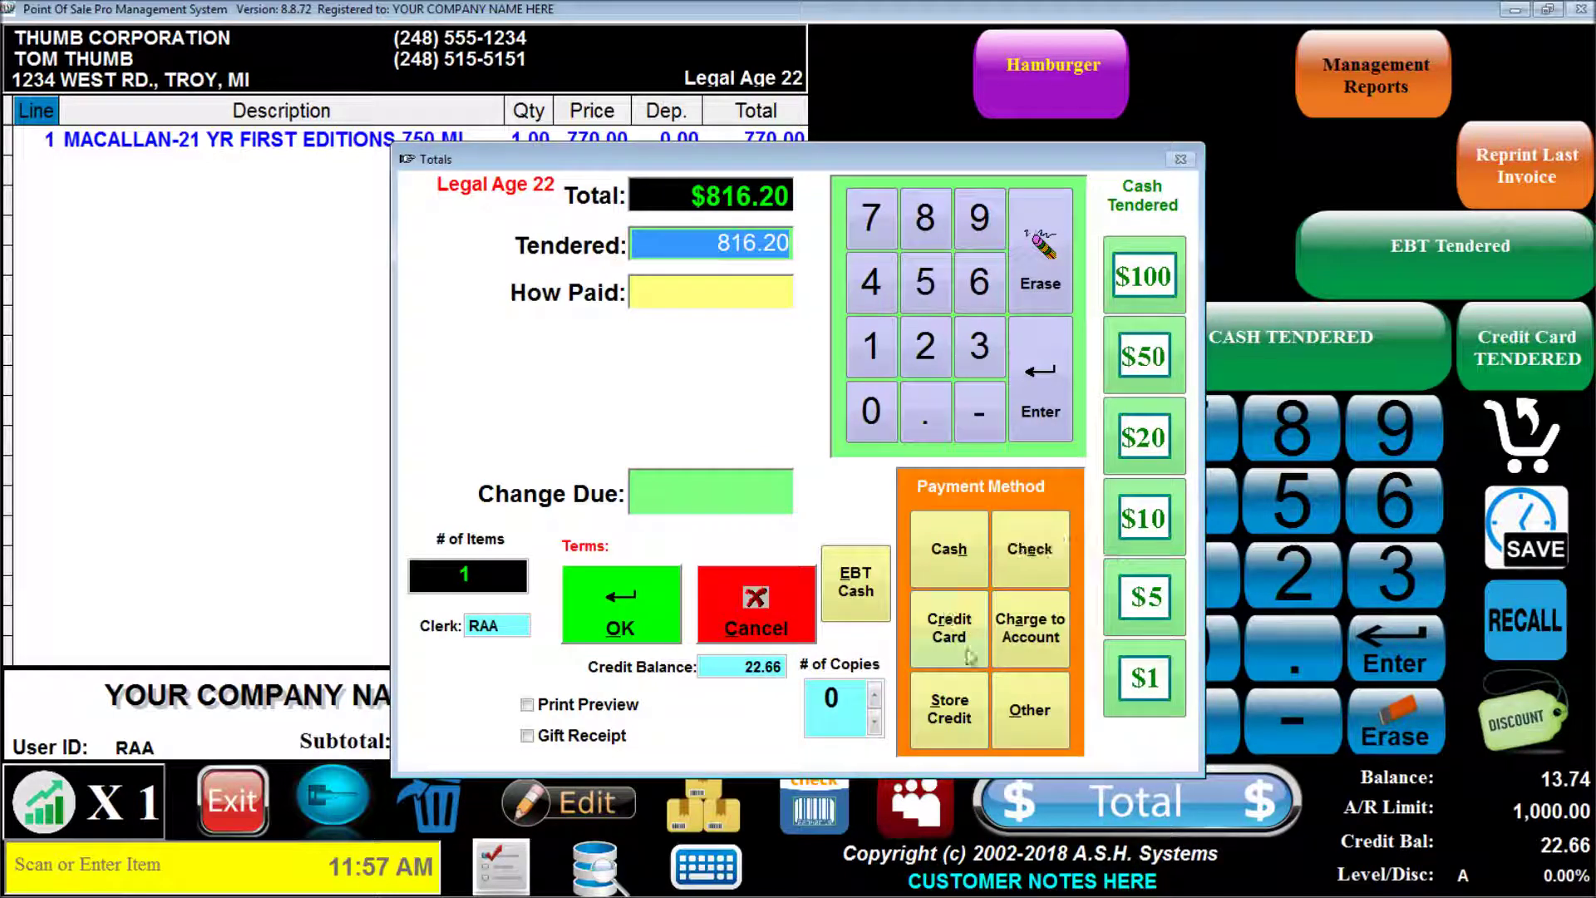
pyautogui.click(949, 708)
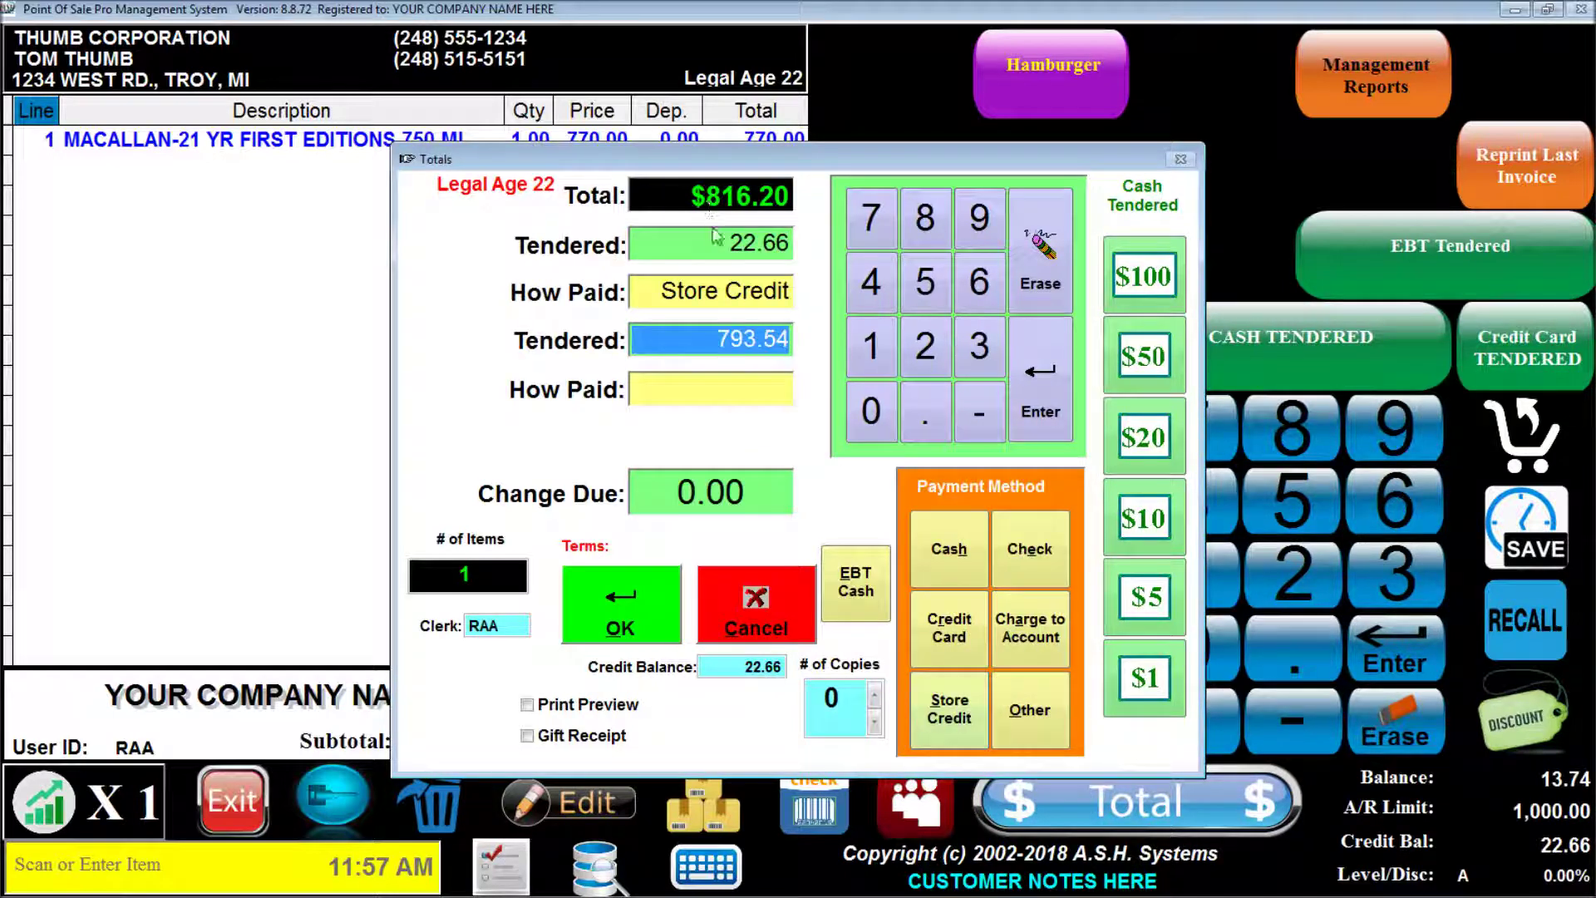
pyautogui.click(1031, 637)
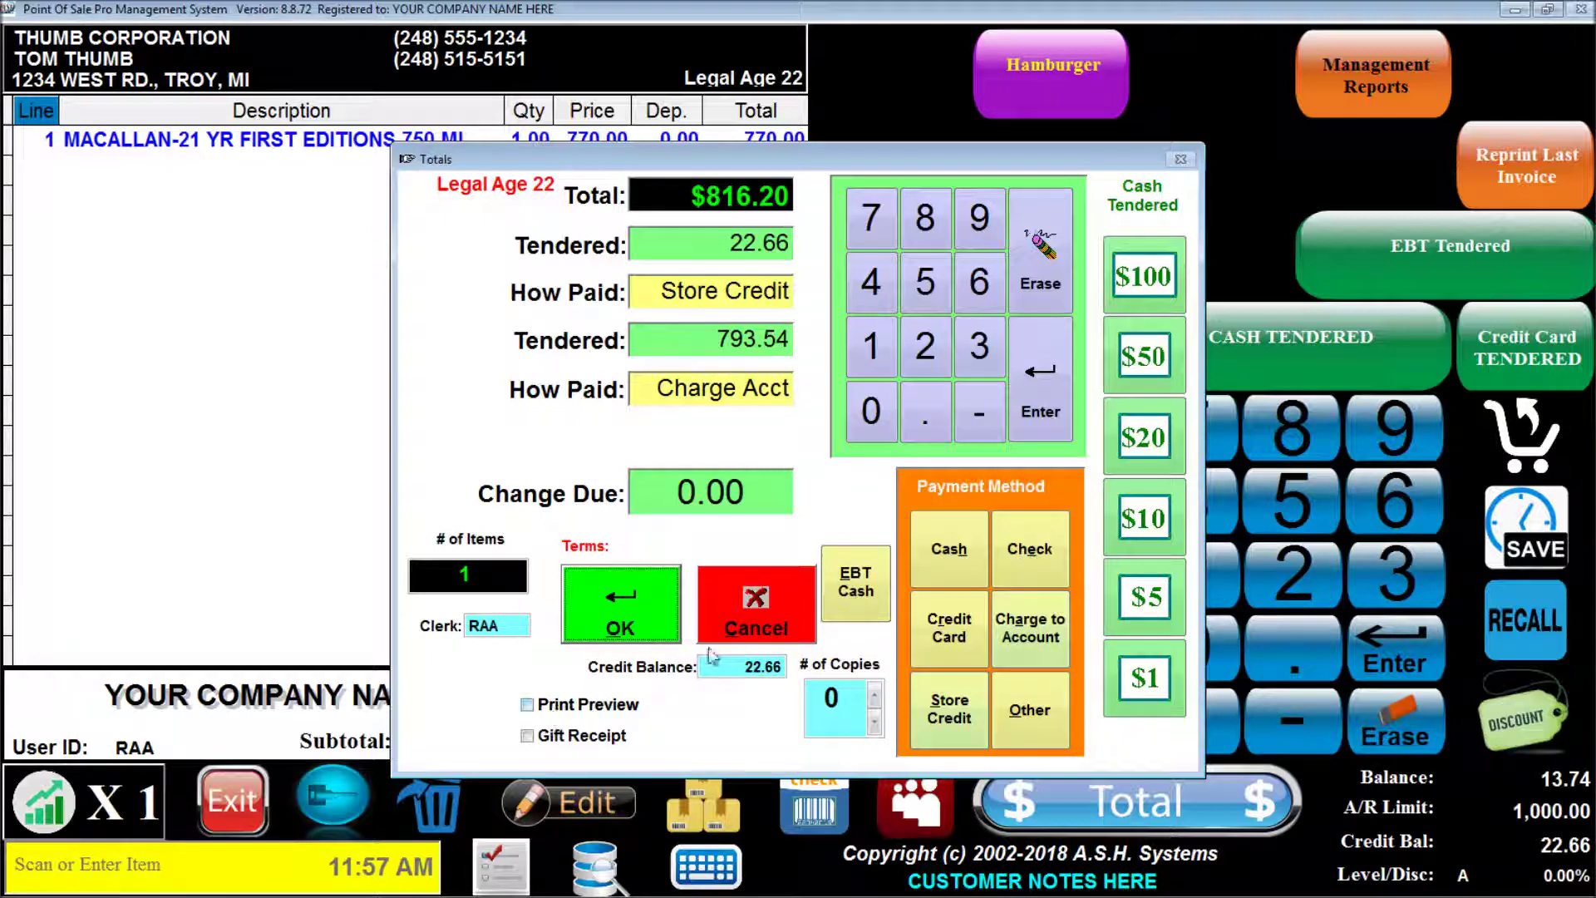
pyautogui.click(875, 693)
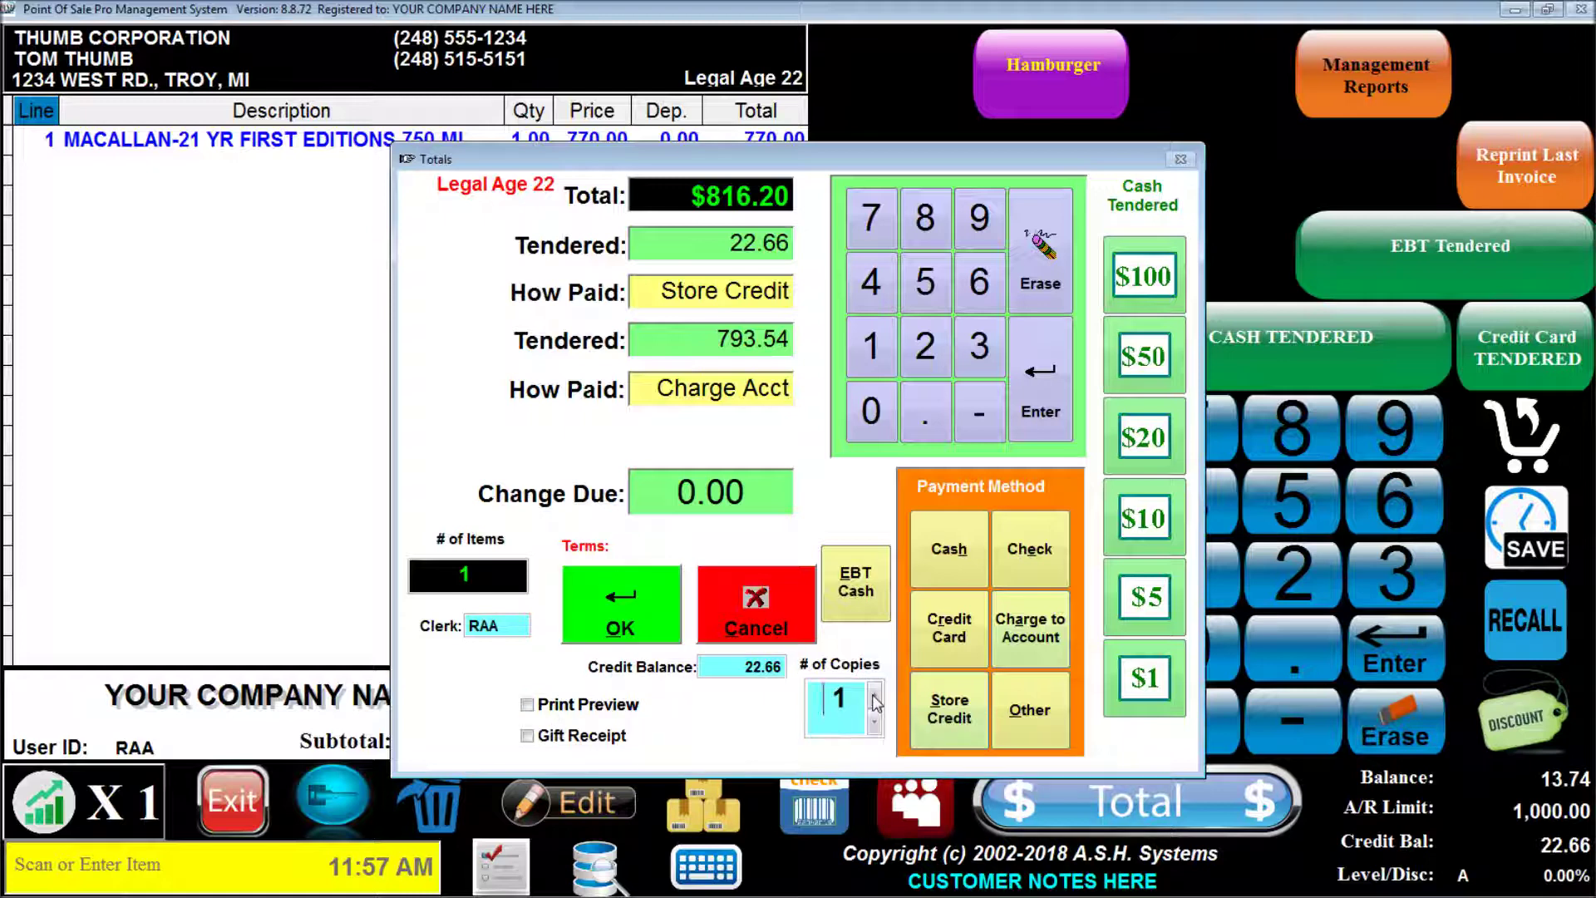
pyautogui.click(563, 706)
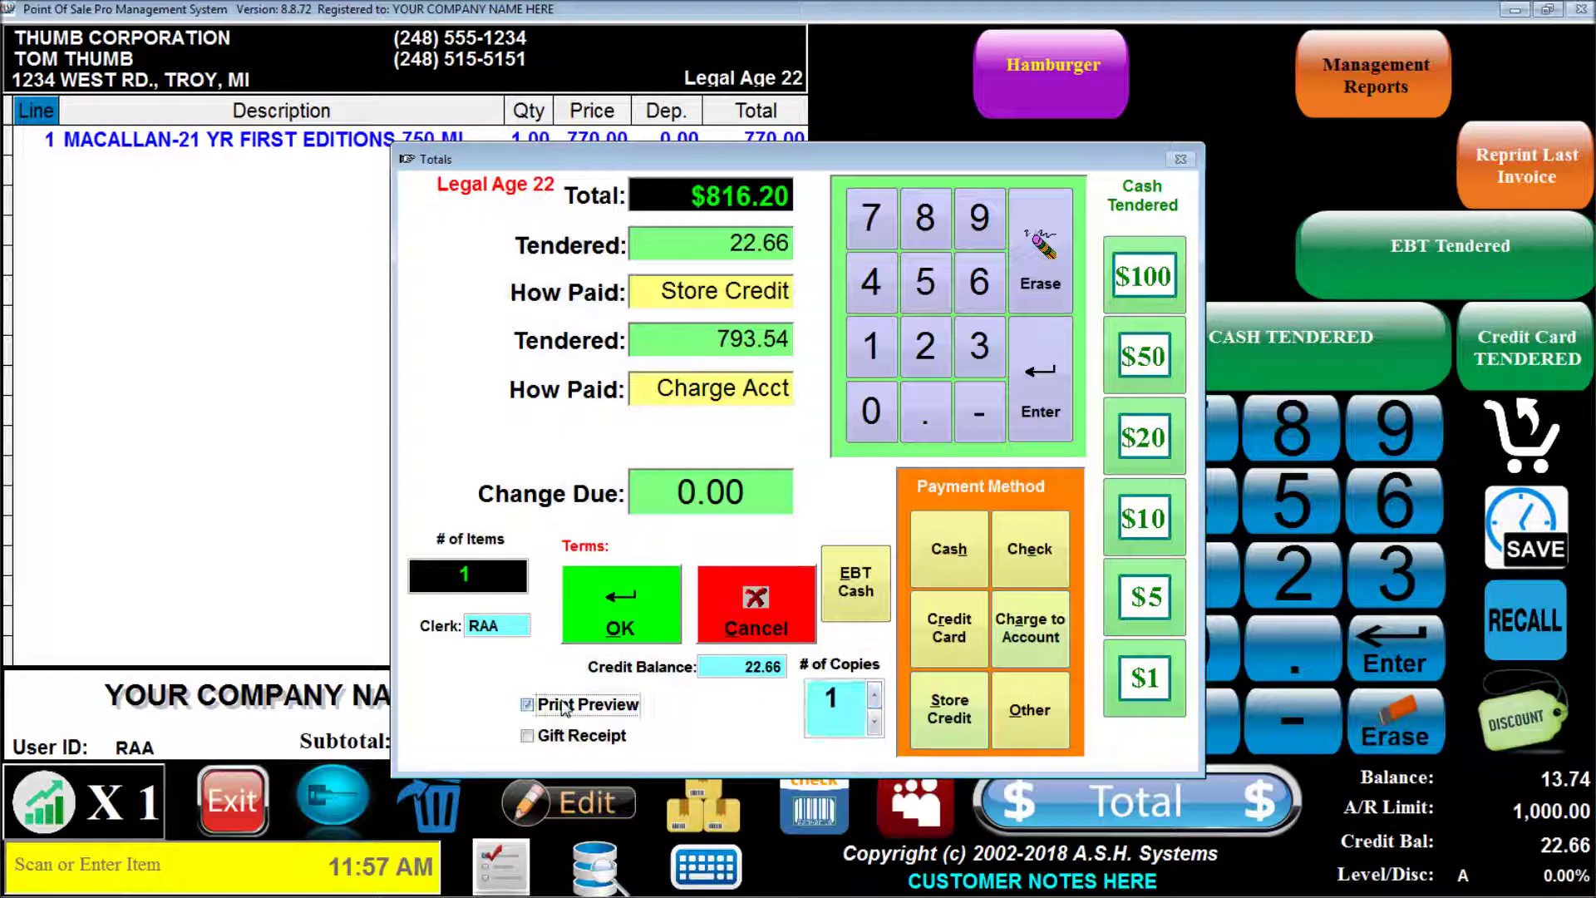
pyautogui.click(626, 592)
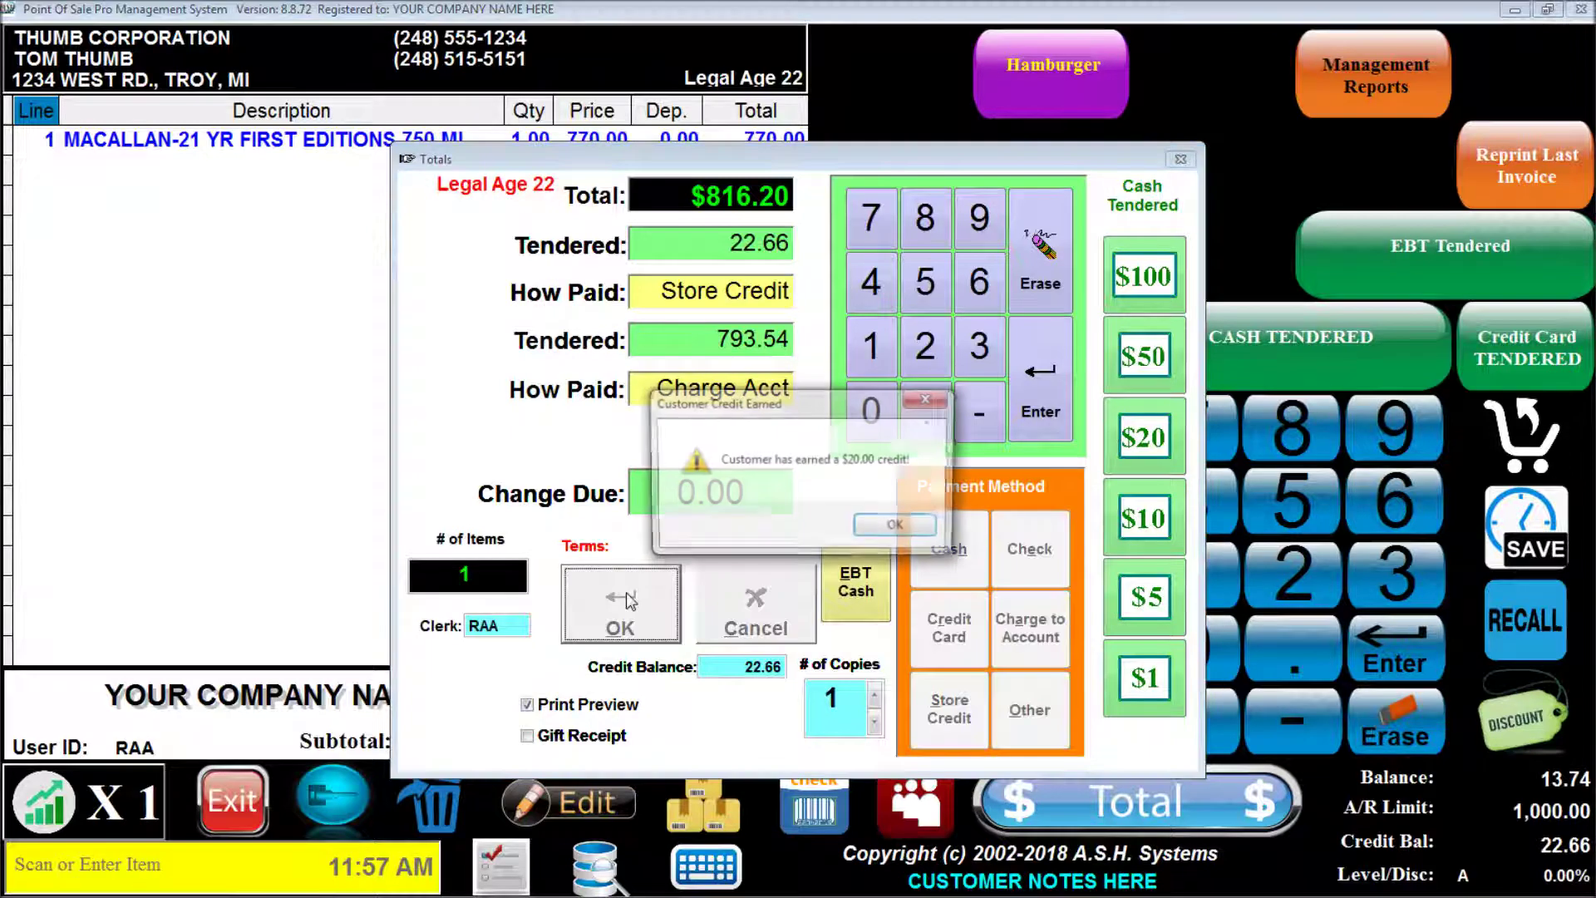
pyautogui.press('Return')
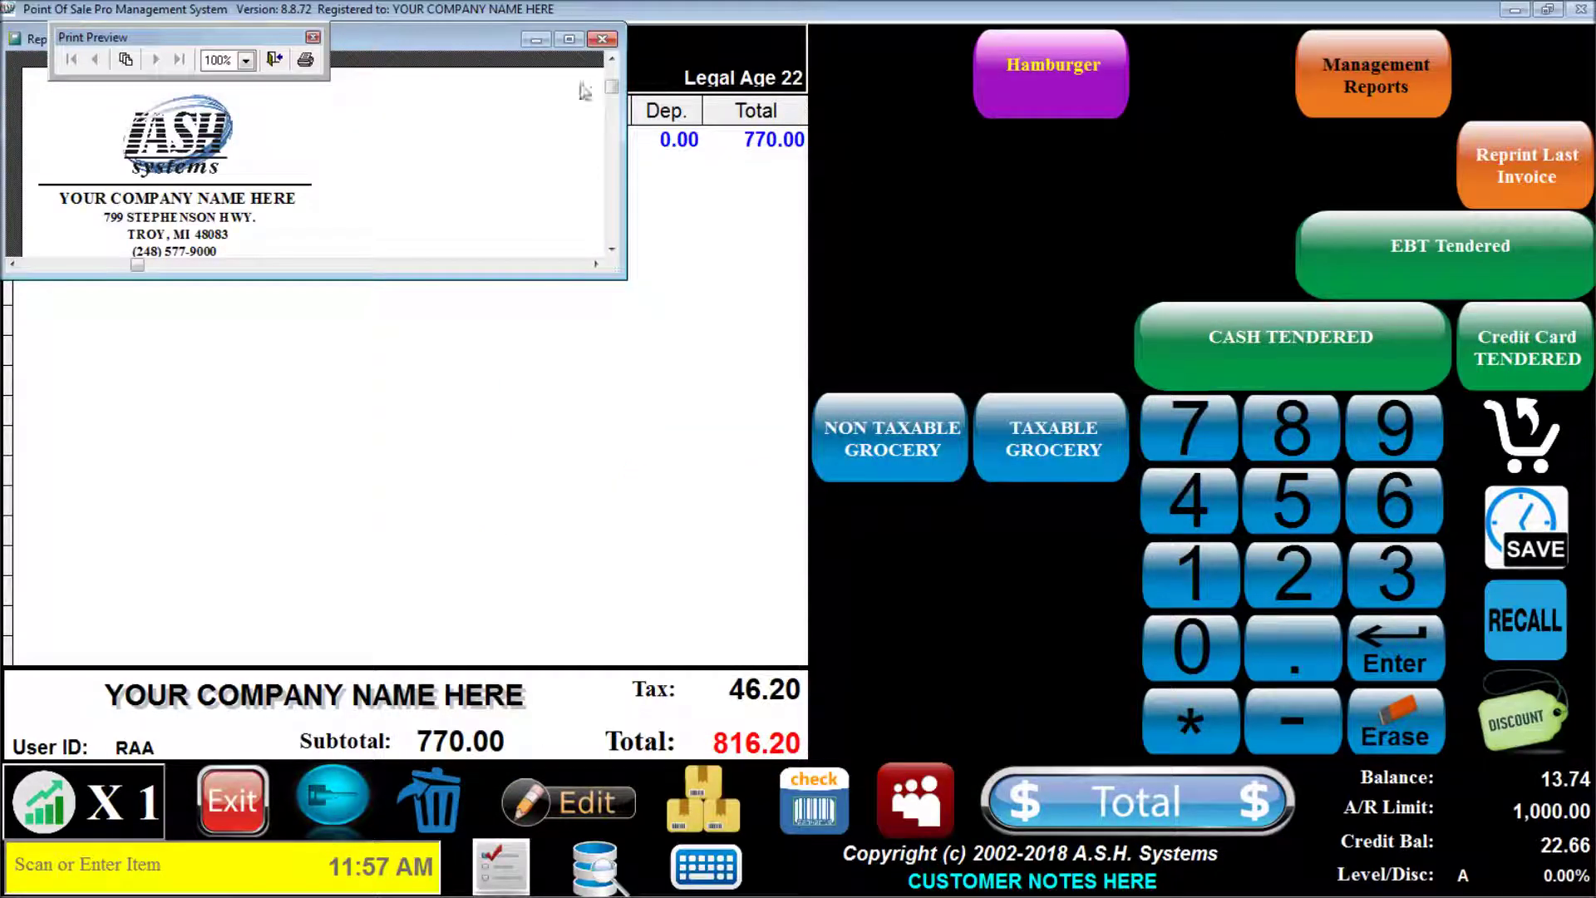
# Step: Review the receipt preview at full window size, close it and finish the sale
pyautogui.click(572, 39)
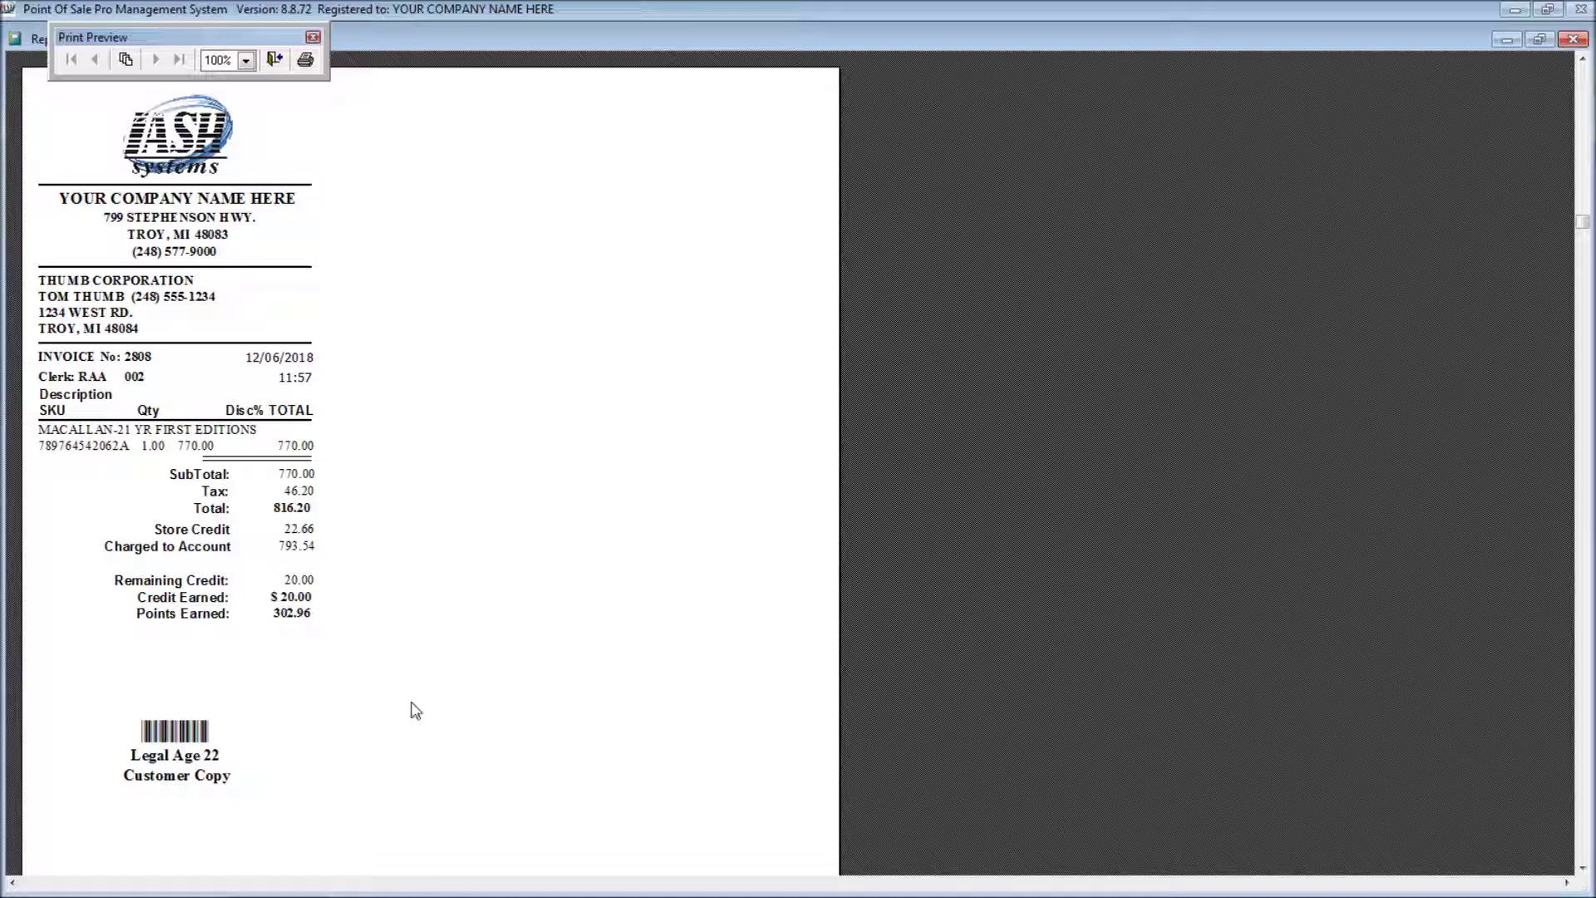
pyautogui.press('Escape')
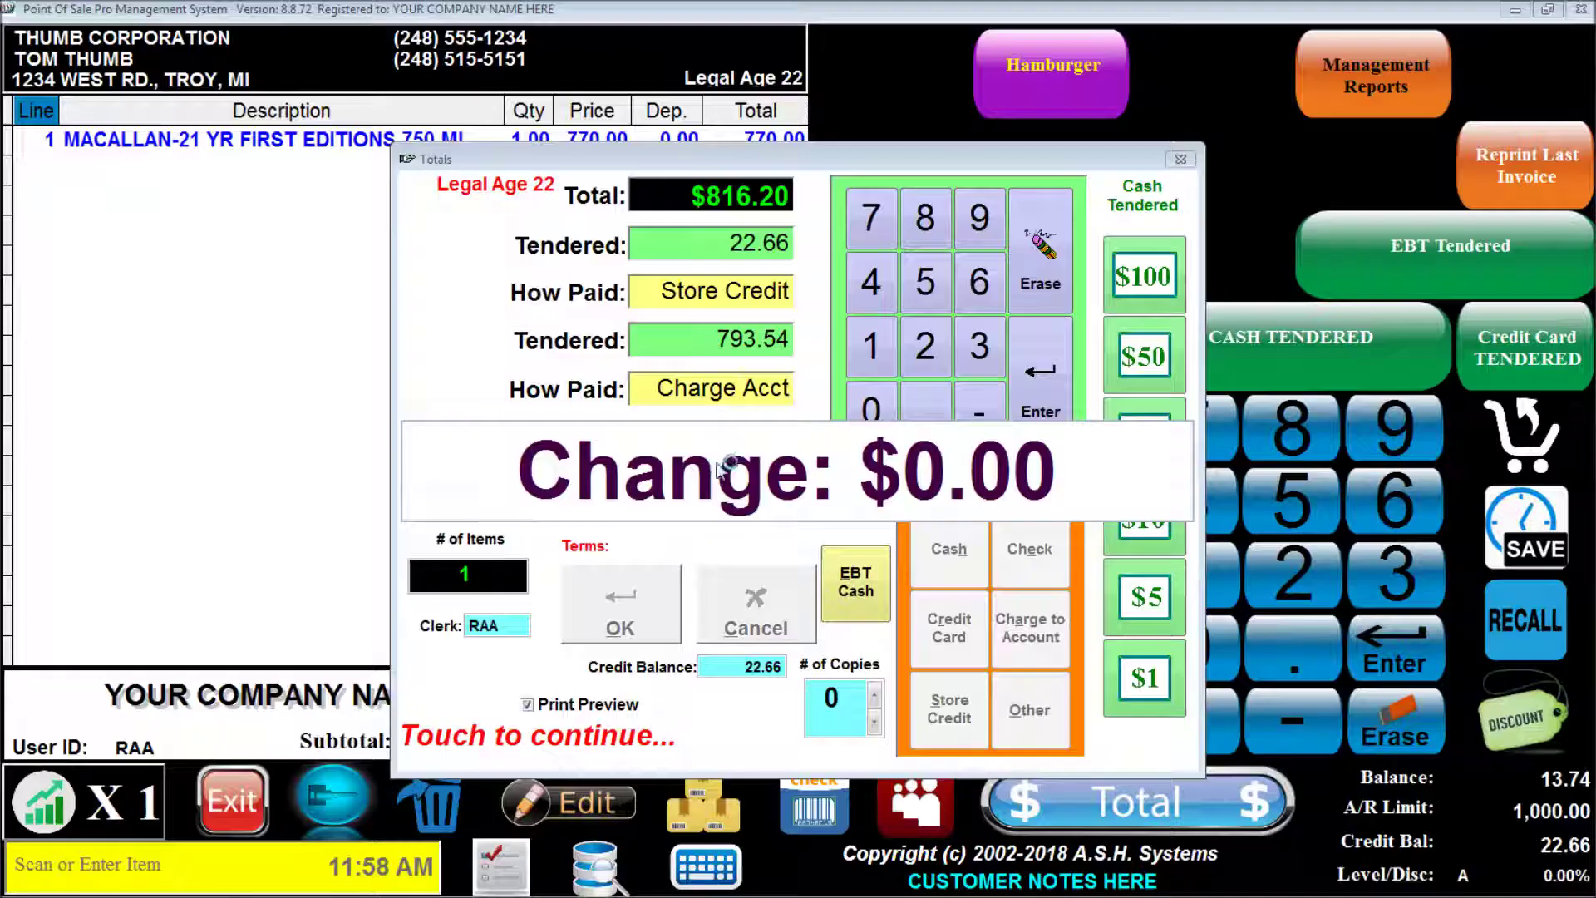
pyautogui.click(720, 472)
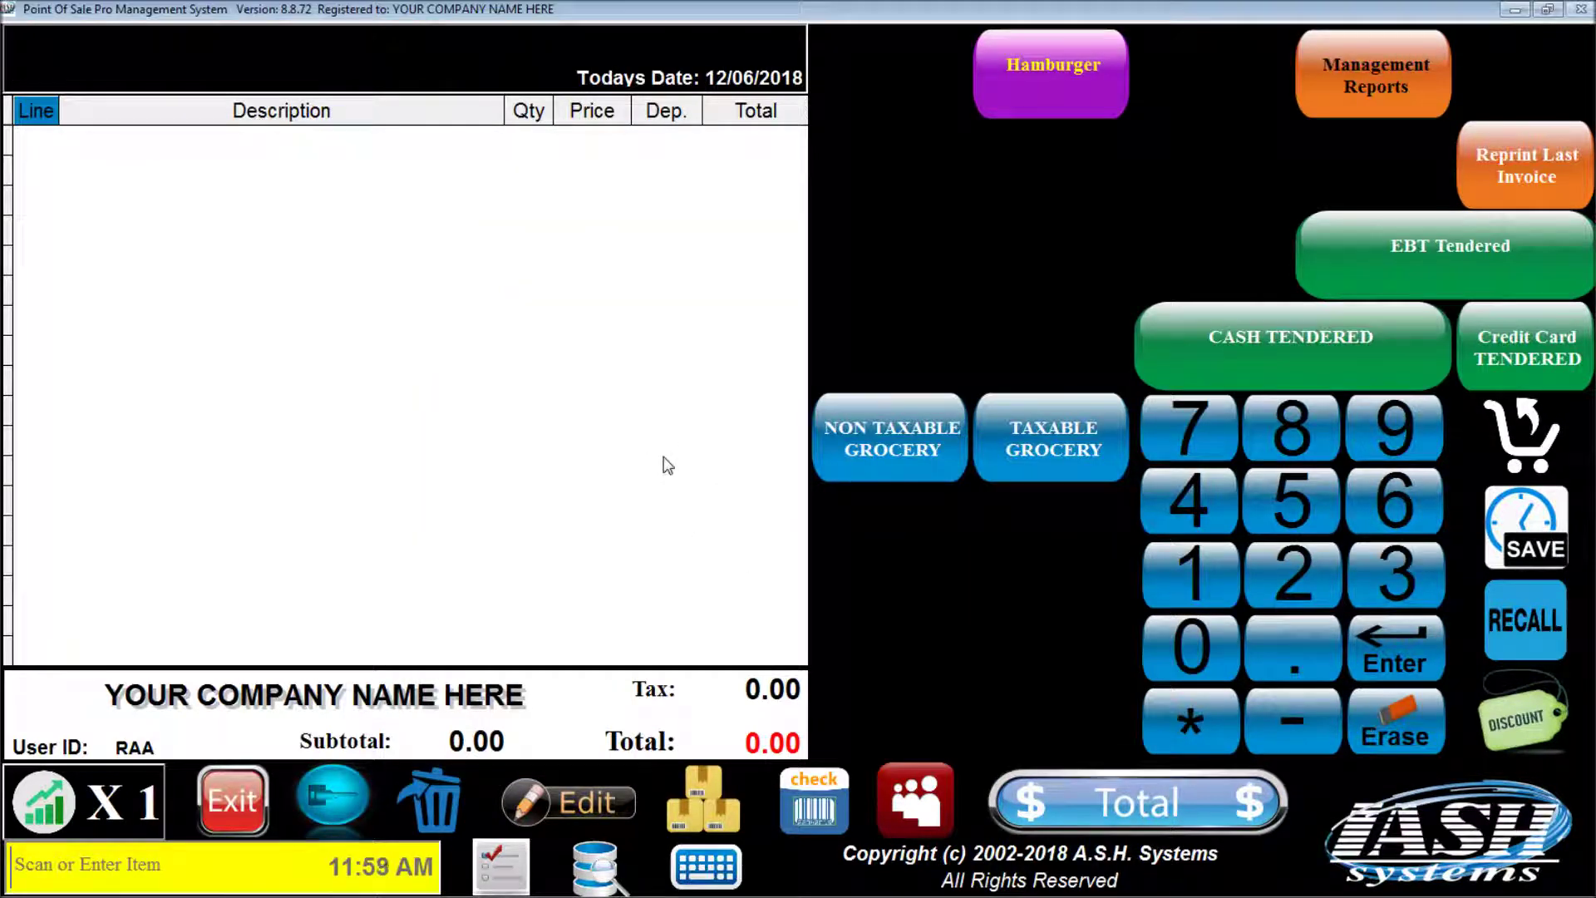
# Step: Look up the company THUM and select THUMB CORPORATION as the customer for a new sale
pyautogui.click(912, 794)
pyautogui.write('THUM')
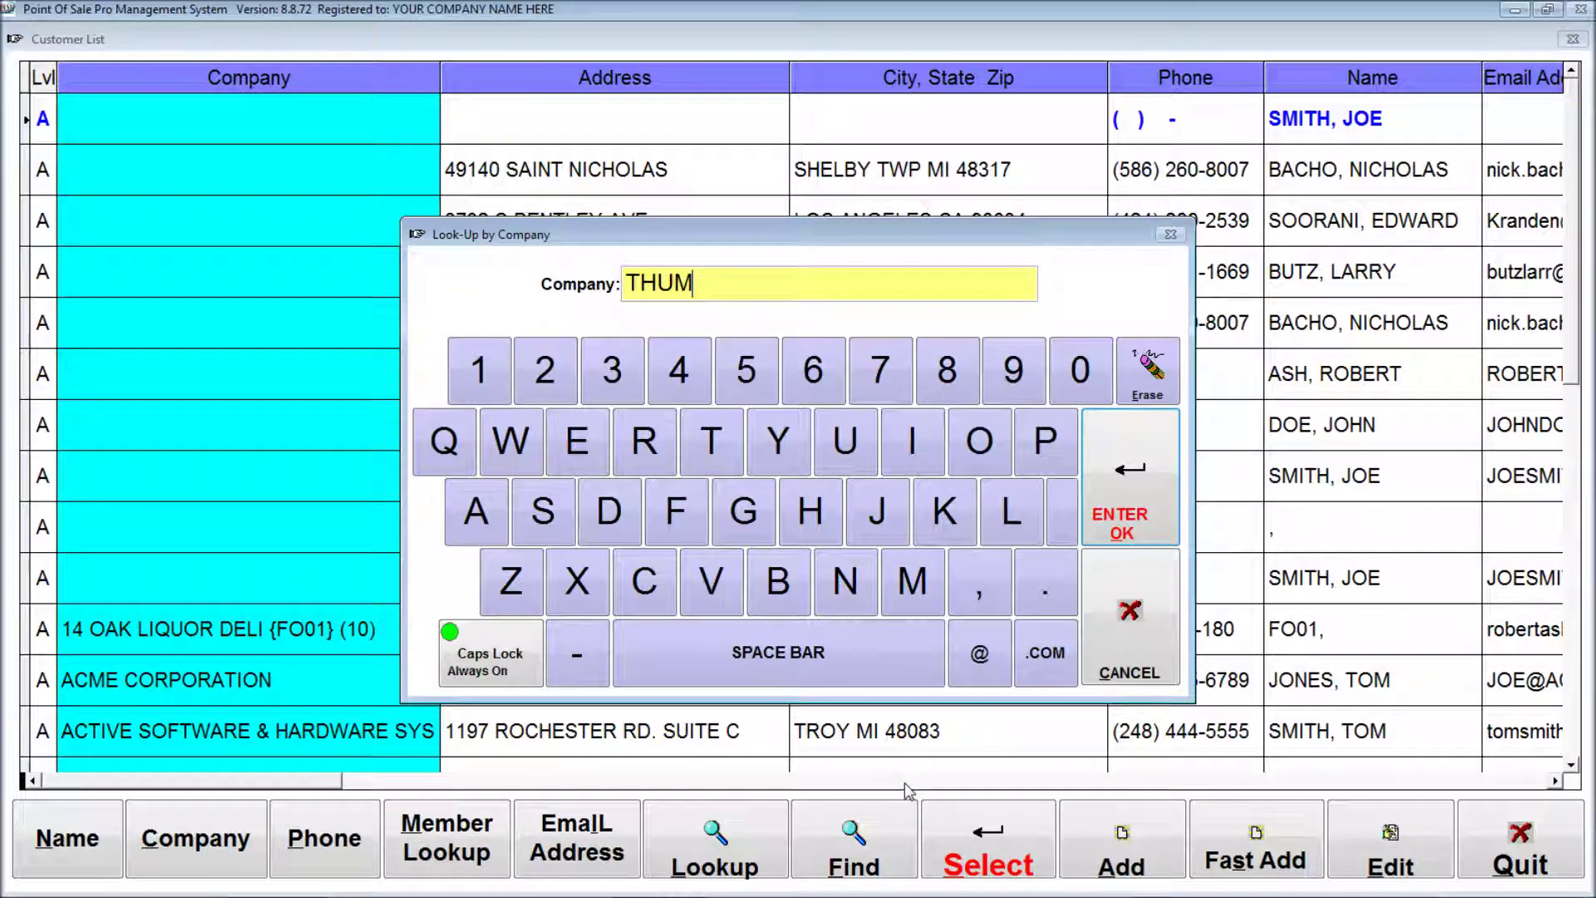
pyautogui.press('Return')
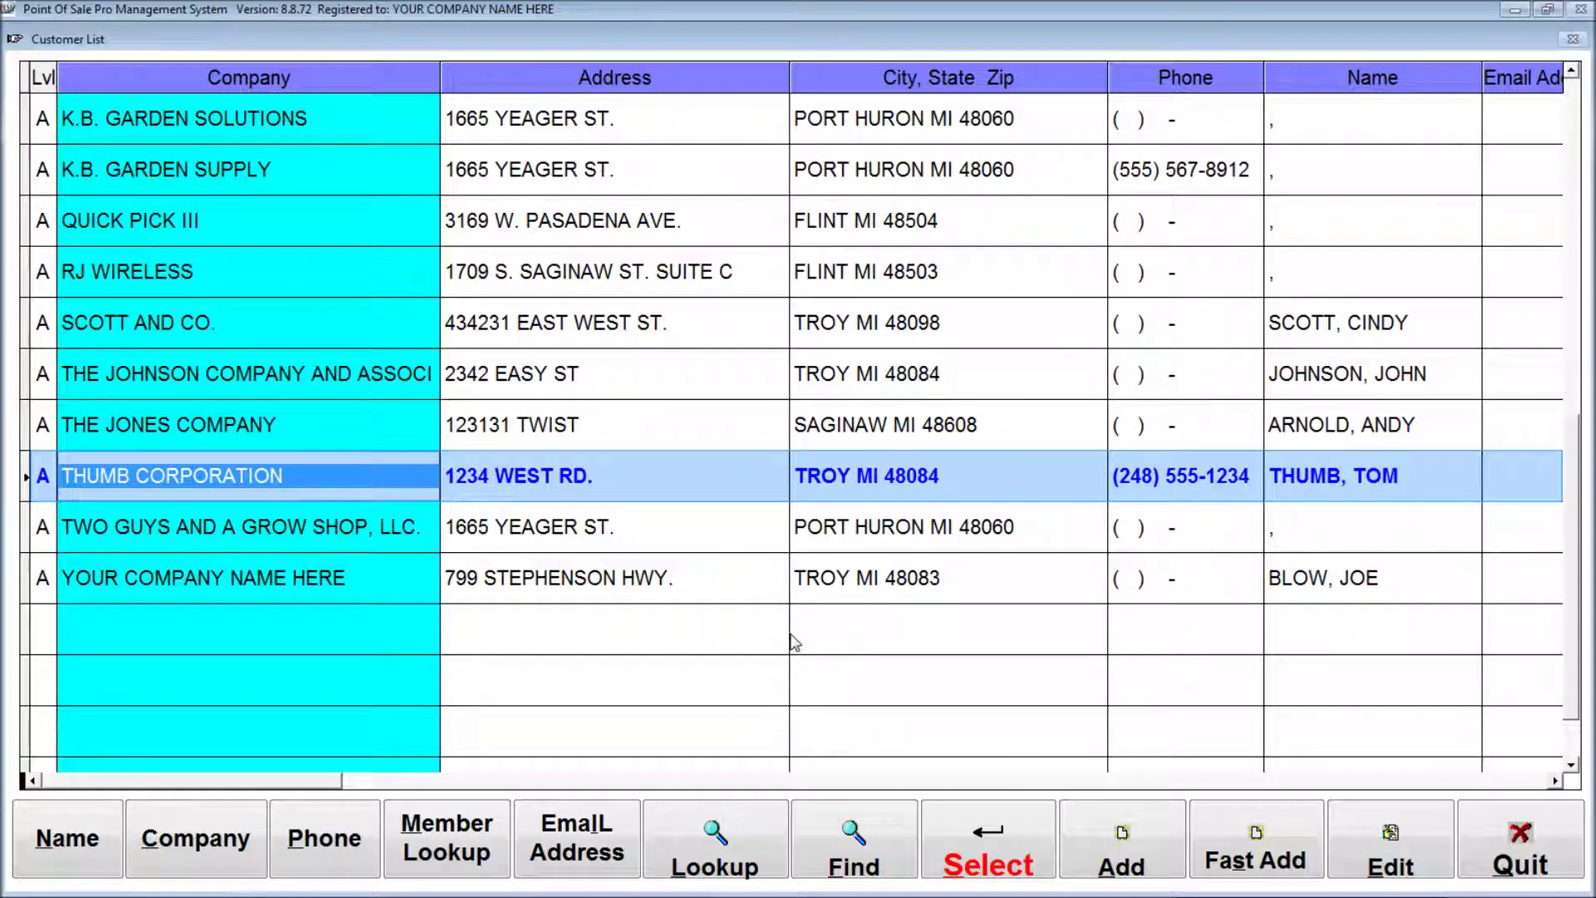
pyautogui.click(987, 846)
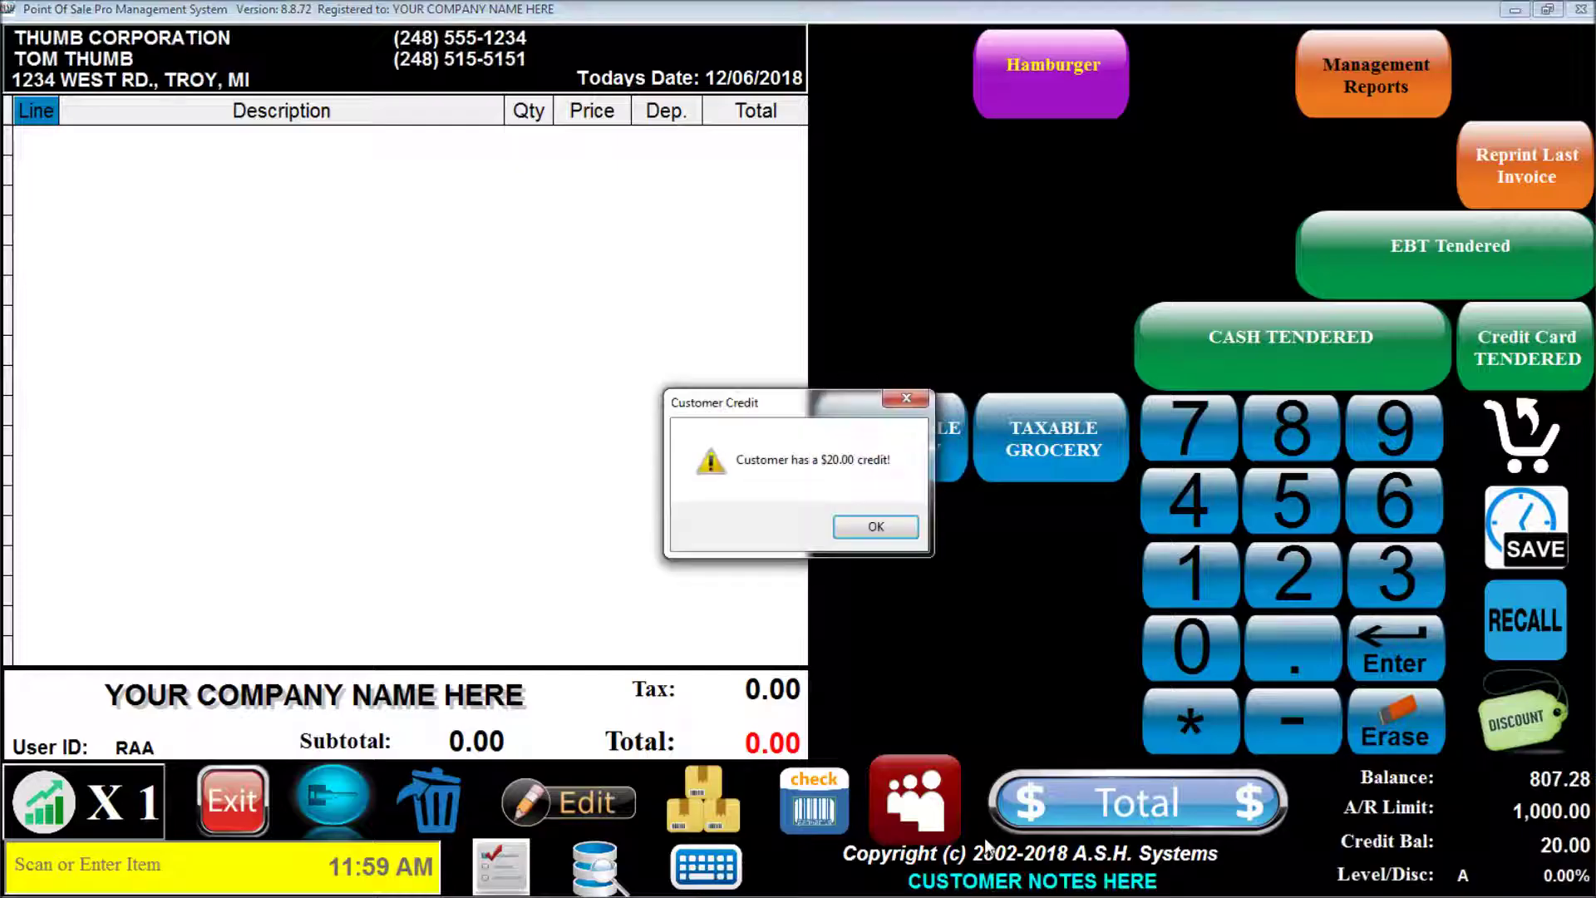
pyautogui.press('Return')
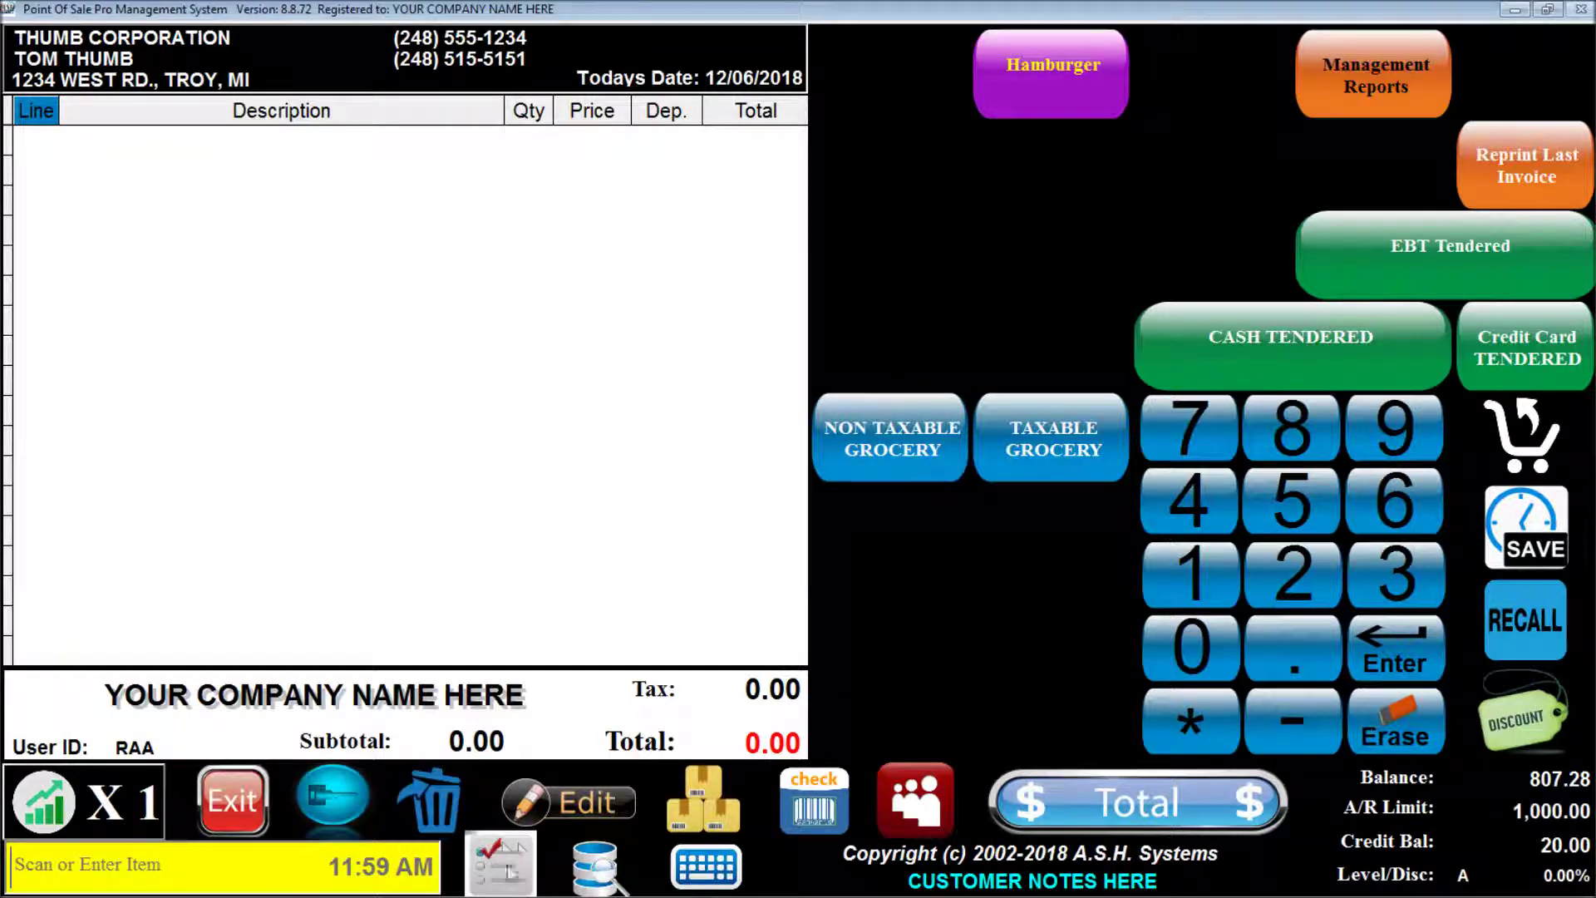
# Step: Open payment posting for THUMB CORPORATION and mark both the 13.74 and the 816.20 invoice for full payment
pyautogui.click(497, 869)
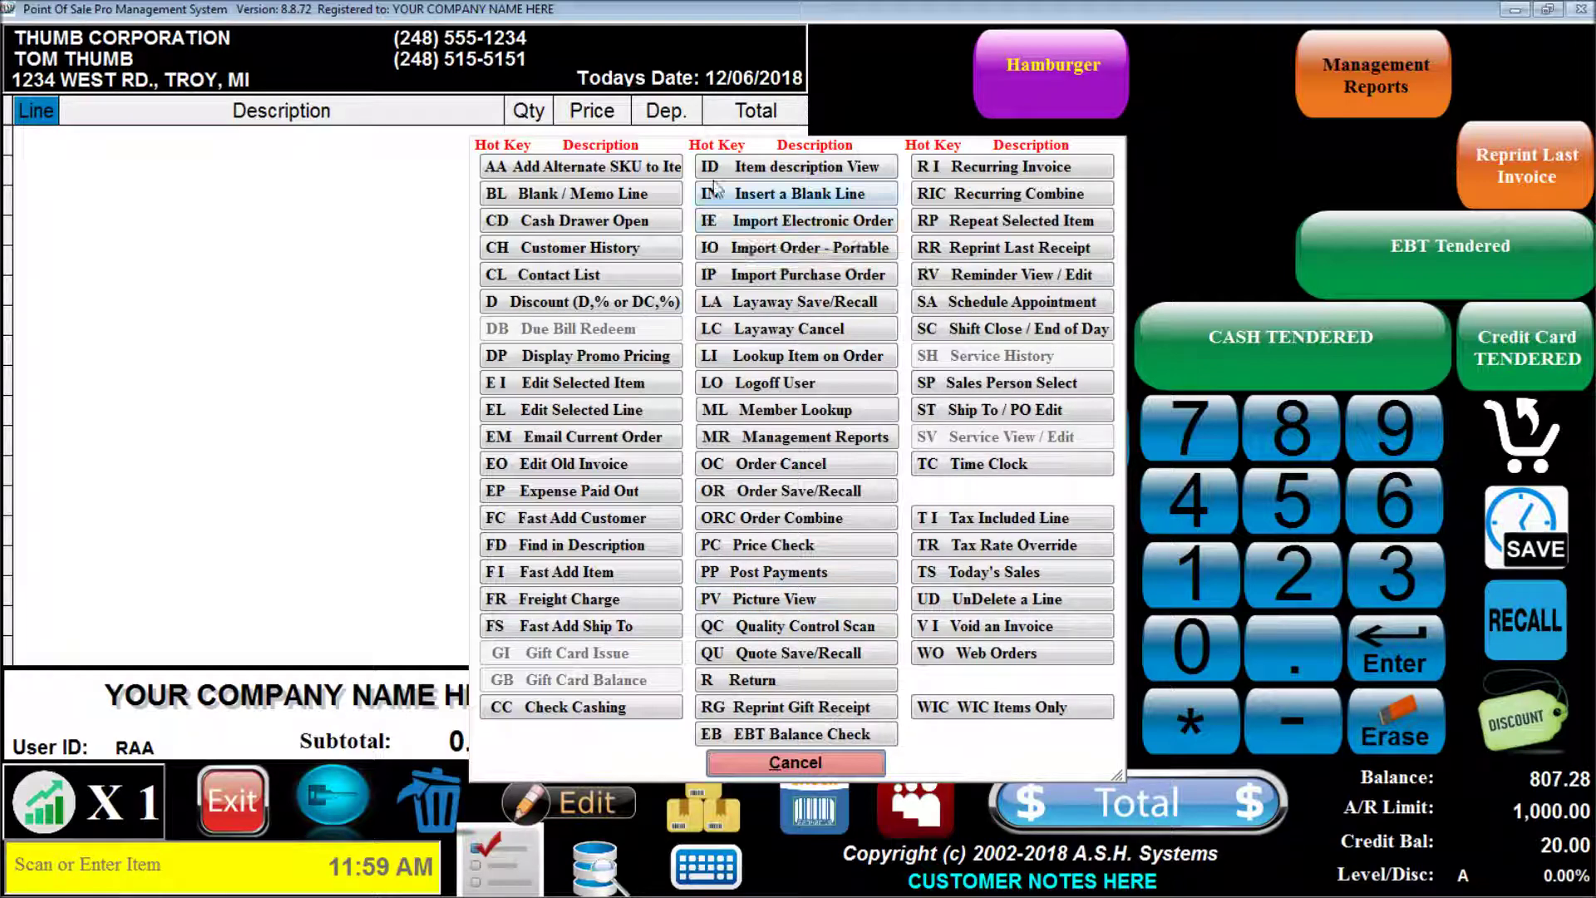
pyautogui.click(775, 573)
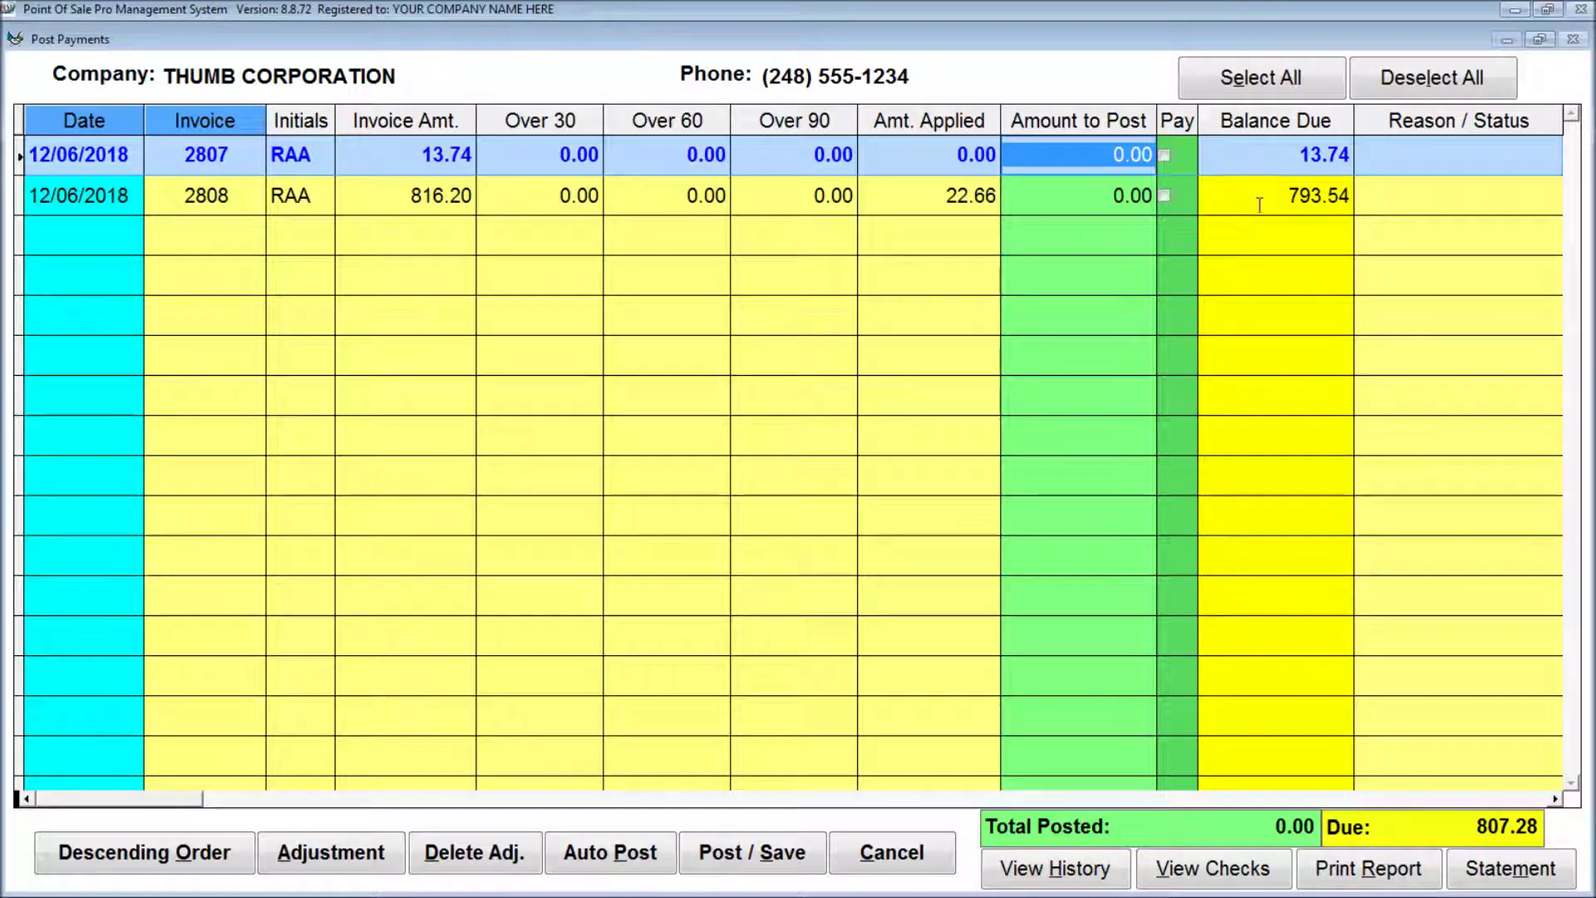
pyautogui.click(1164, 156)
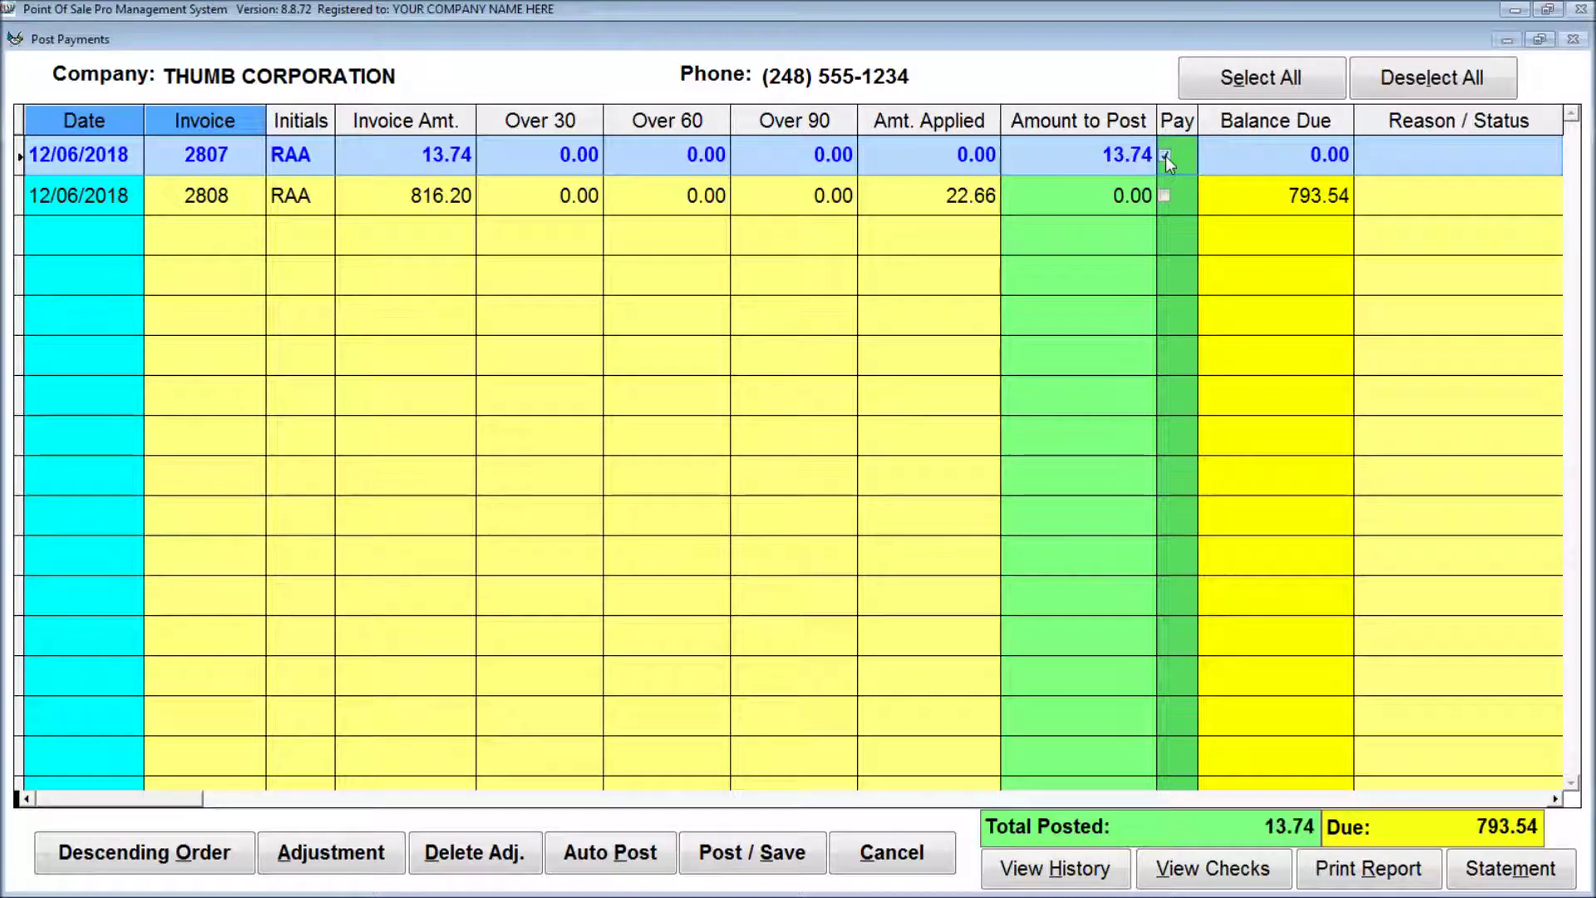
pyautogui.click(1164, 195)
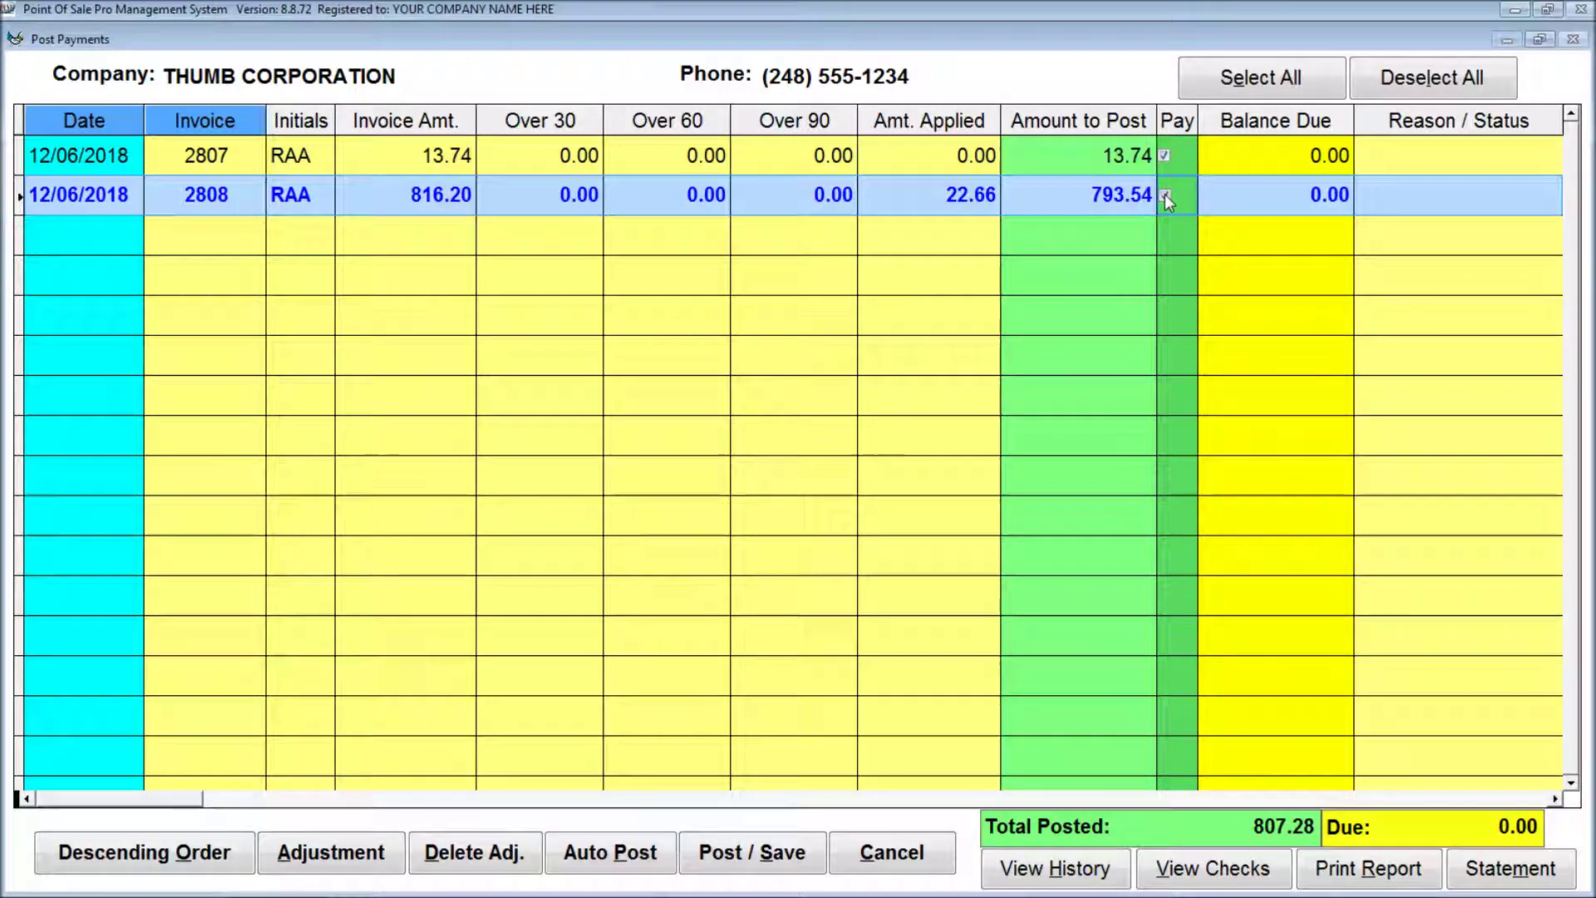
# Step: Clear and reselect payment for all invoices, and toggle the 13.74 invoice's payment mark off and back on
pyautogui.click(1278, 83)
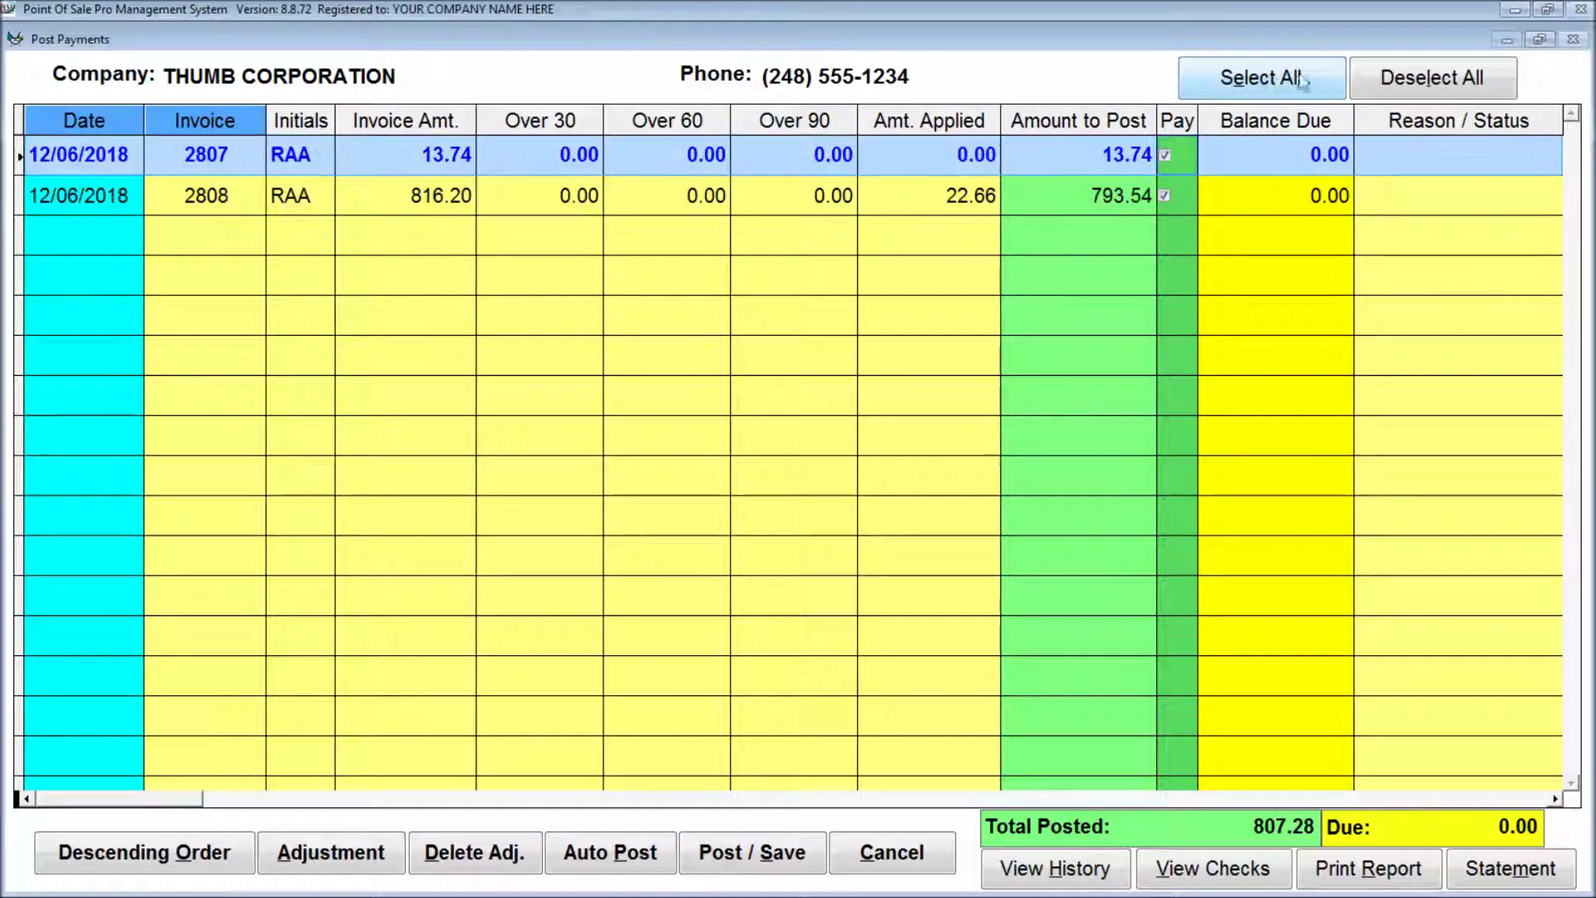
pyautogui.click(1403, 79)
pyautogui.click(1286, 87)
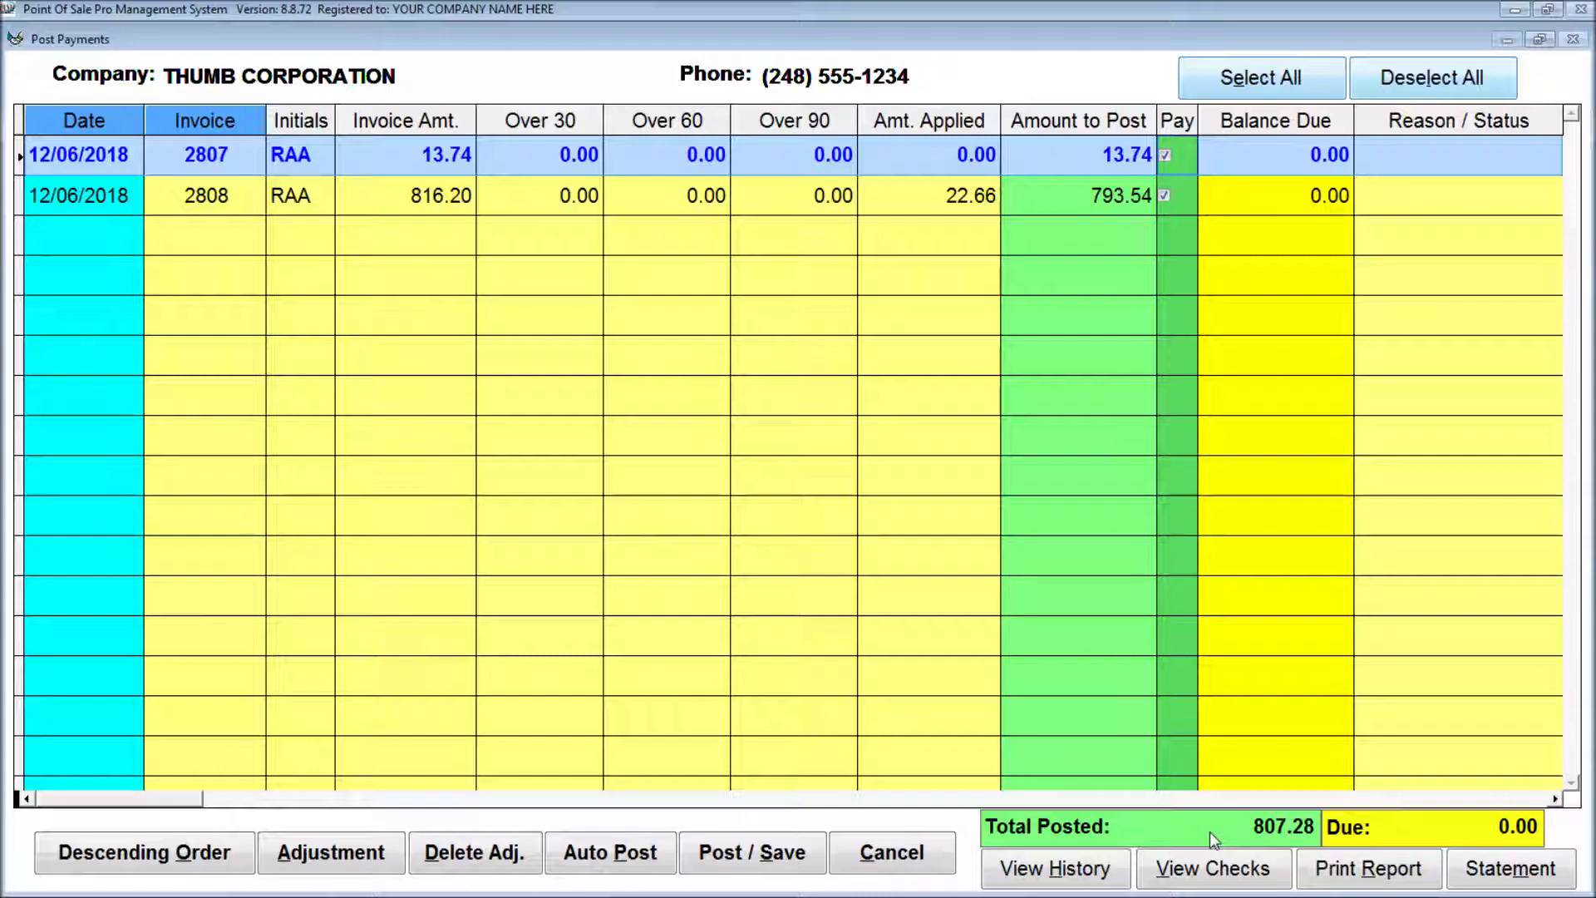
pyautogui.click(1166, 156)
pyautogui.click(1166, 156)
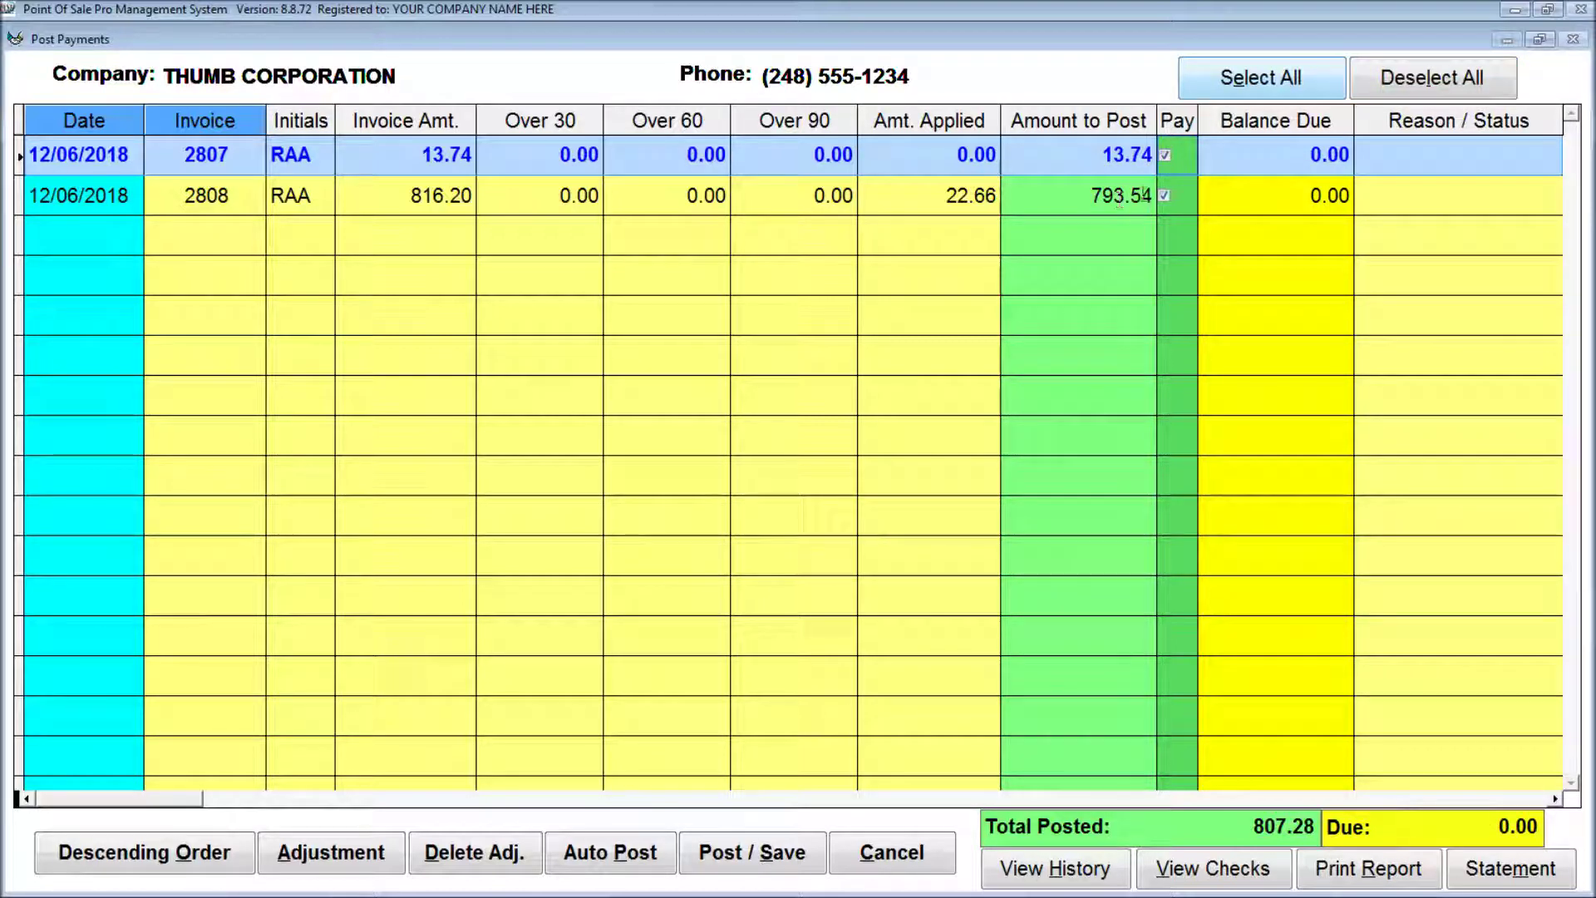
# Step: Set the amount to post on the 816.20 invoice to 500.00 as a partial payment
pyautogui.click(1145, 196)
pyautogui.write('500.')
pyautogui.press('Tab')
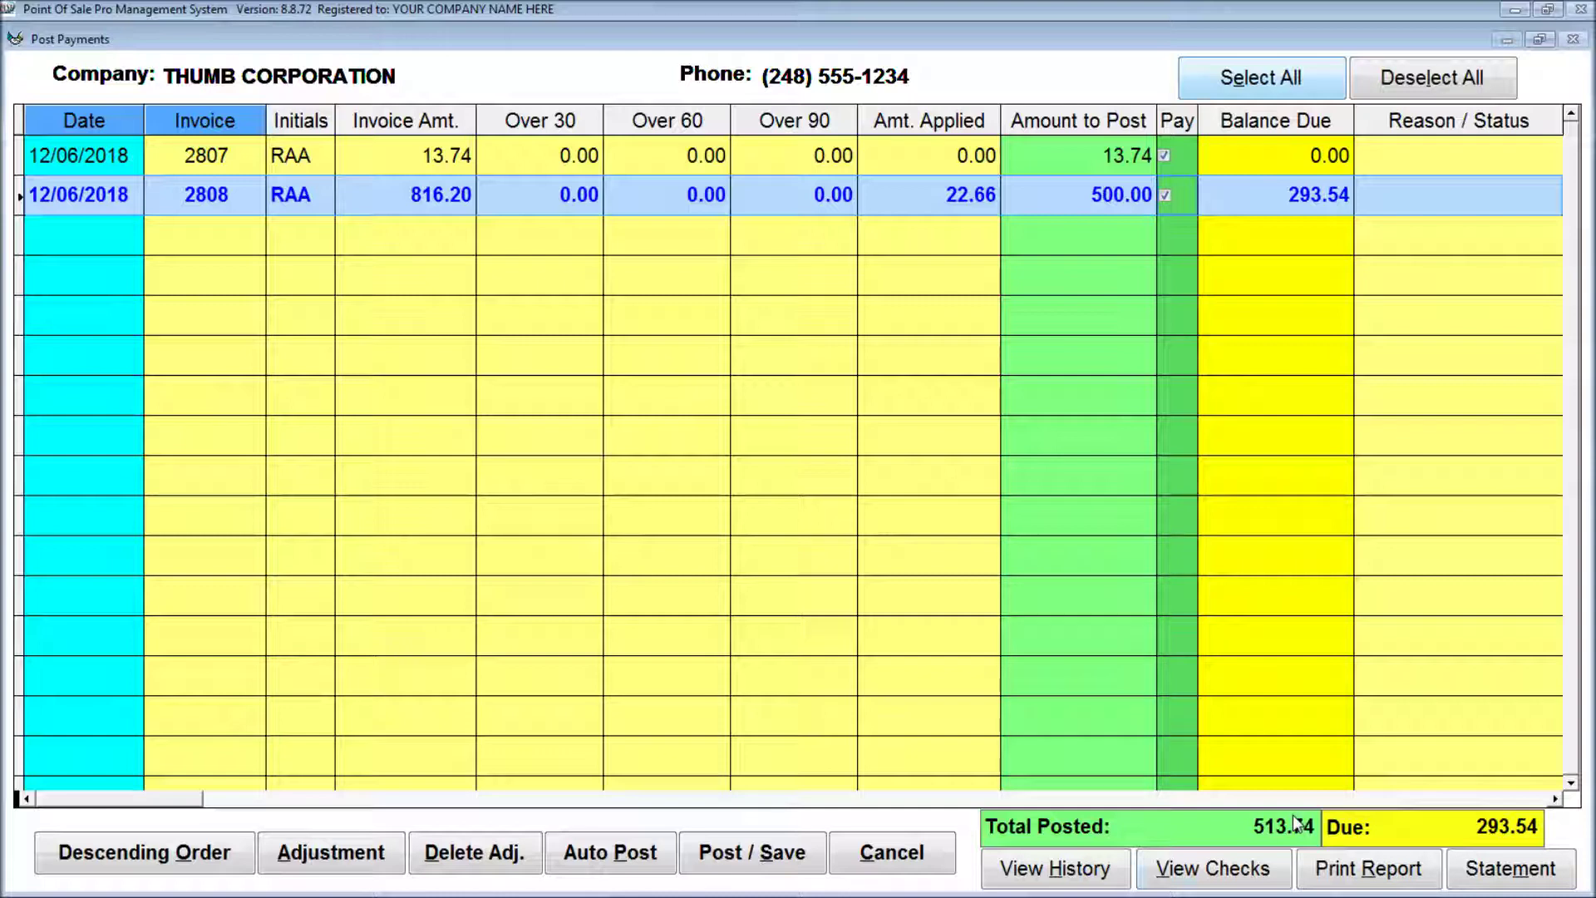
# Step: Review the customer's check list and the history details of the 13.74 and 391.98 invoices, with invoice print preview enabled
pyautogui.click(1184, 867)
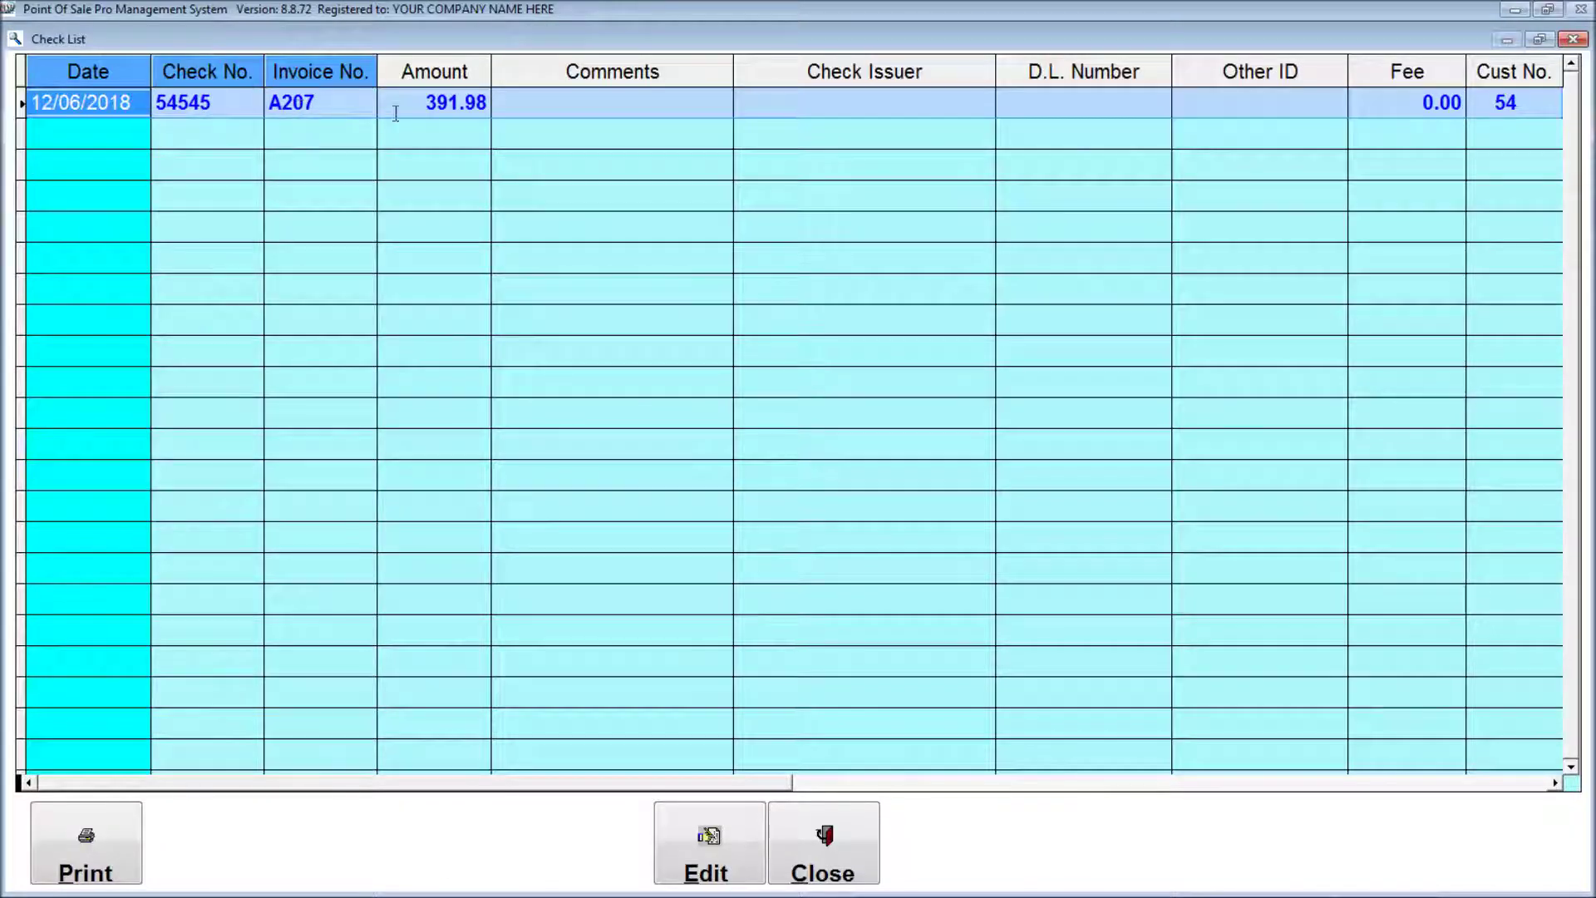
pyautogui.click(822, 833)
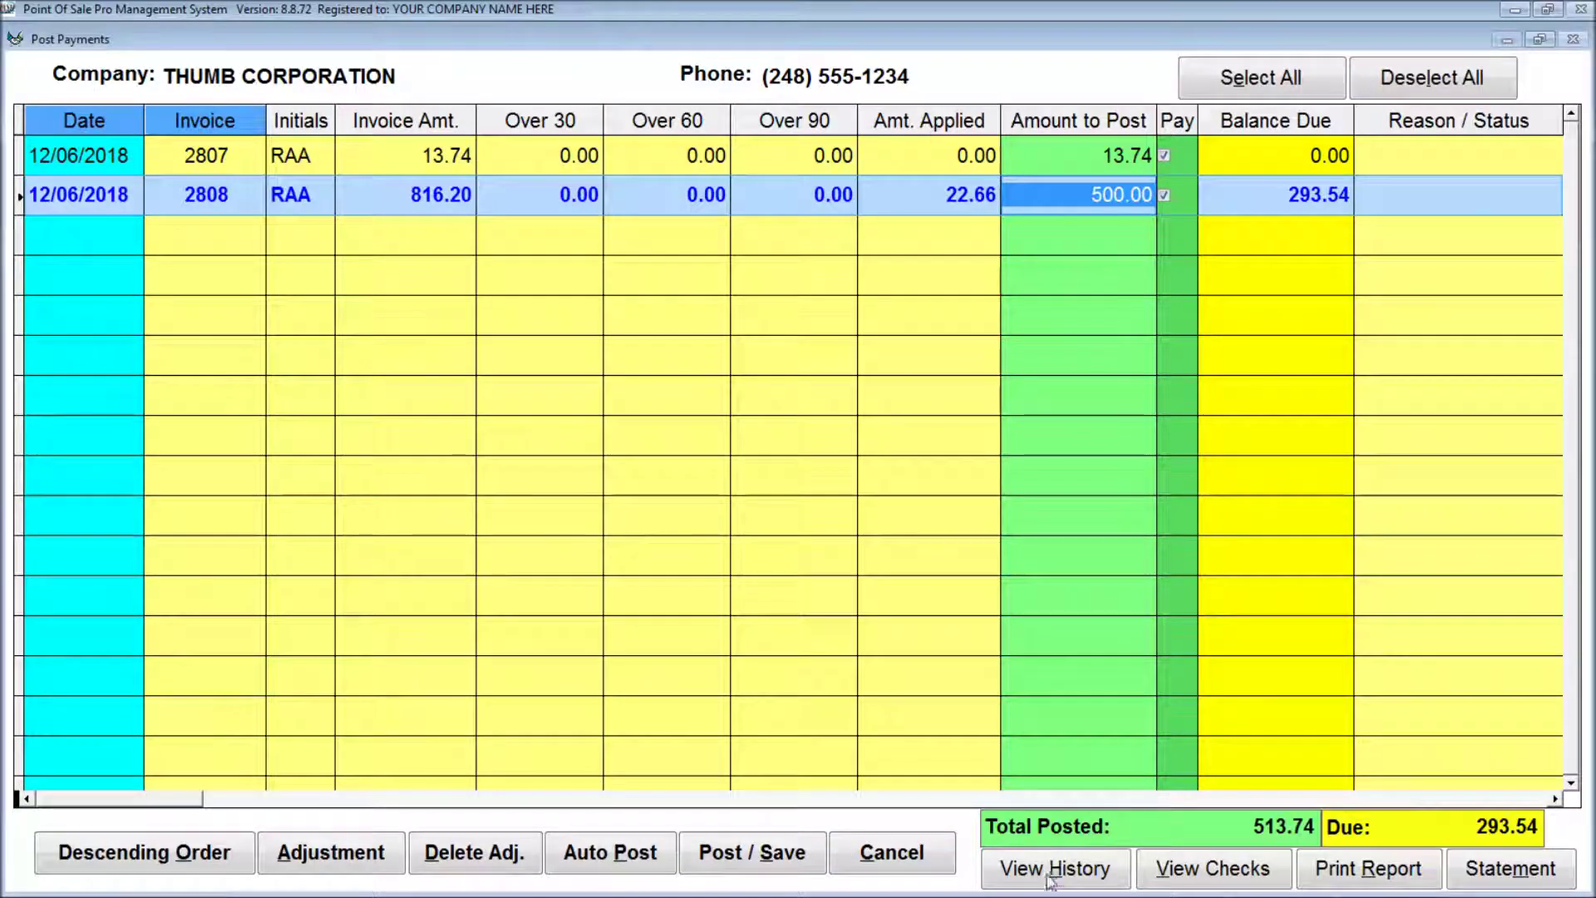
pyautogui.click(1051, 878)
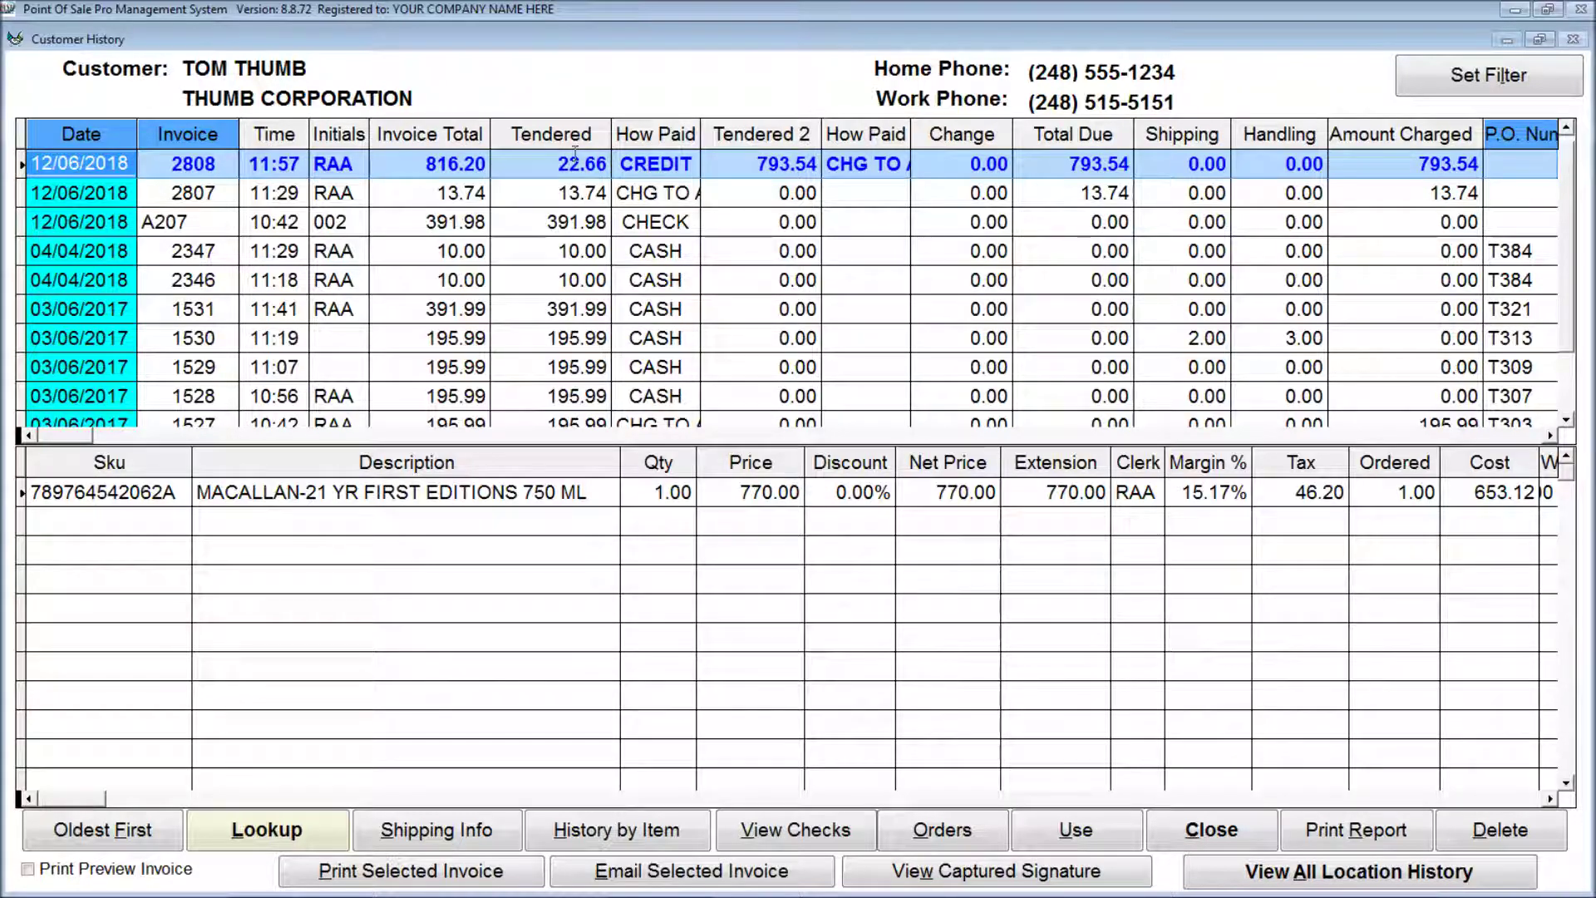
pyautogui.click(405, 193)
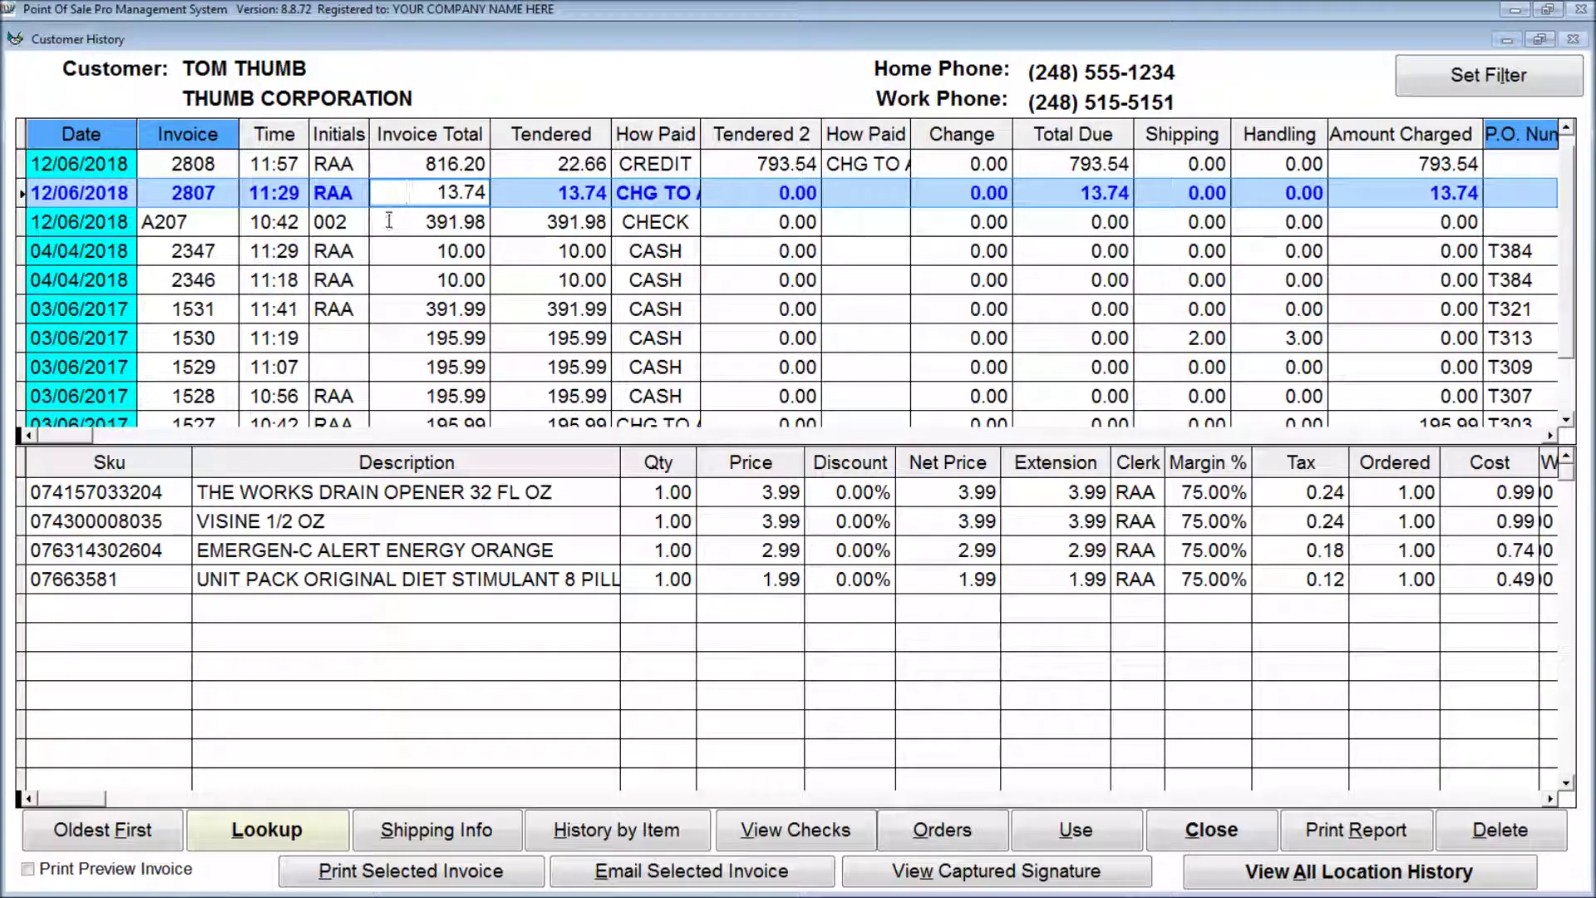
pyautogui.click(389, 220)
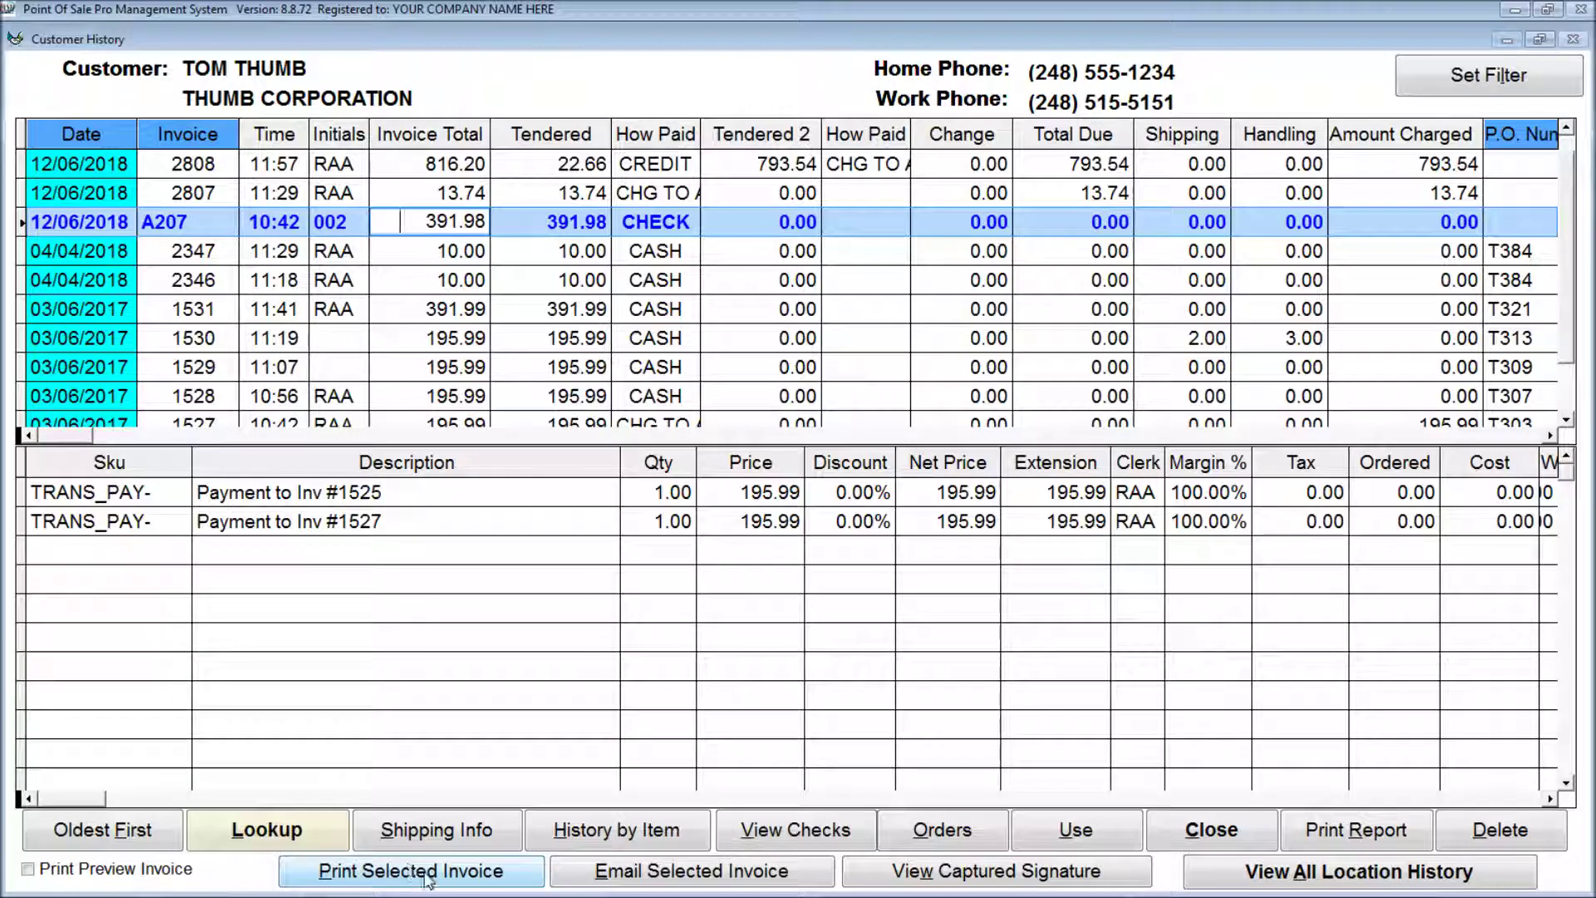
pyautogui.click(116, 871)
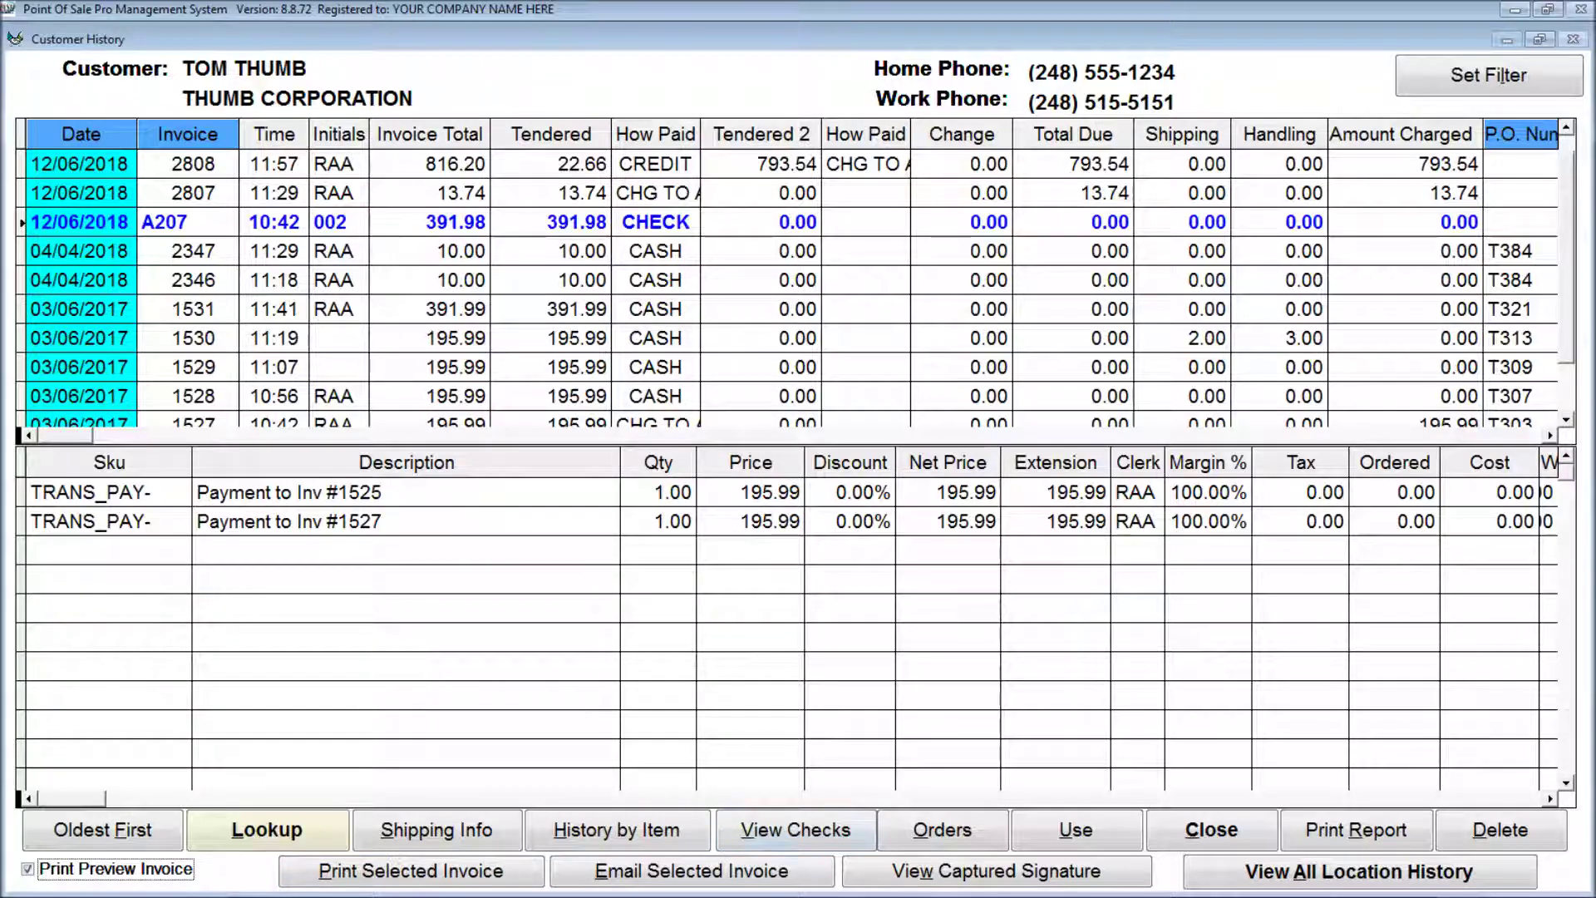
pyautogui.moveTo(707, 875)
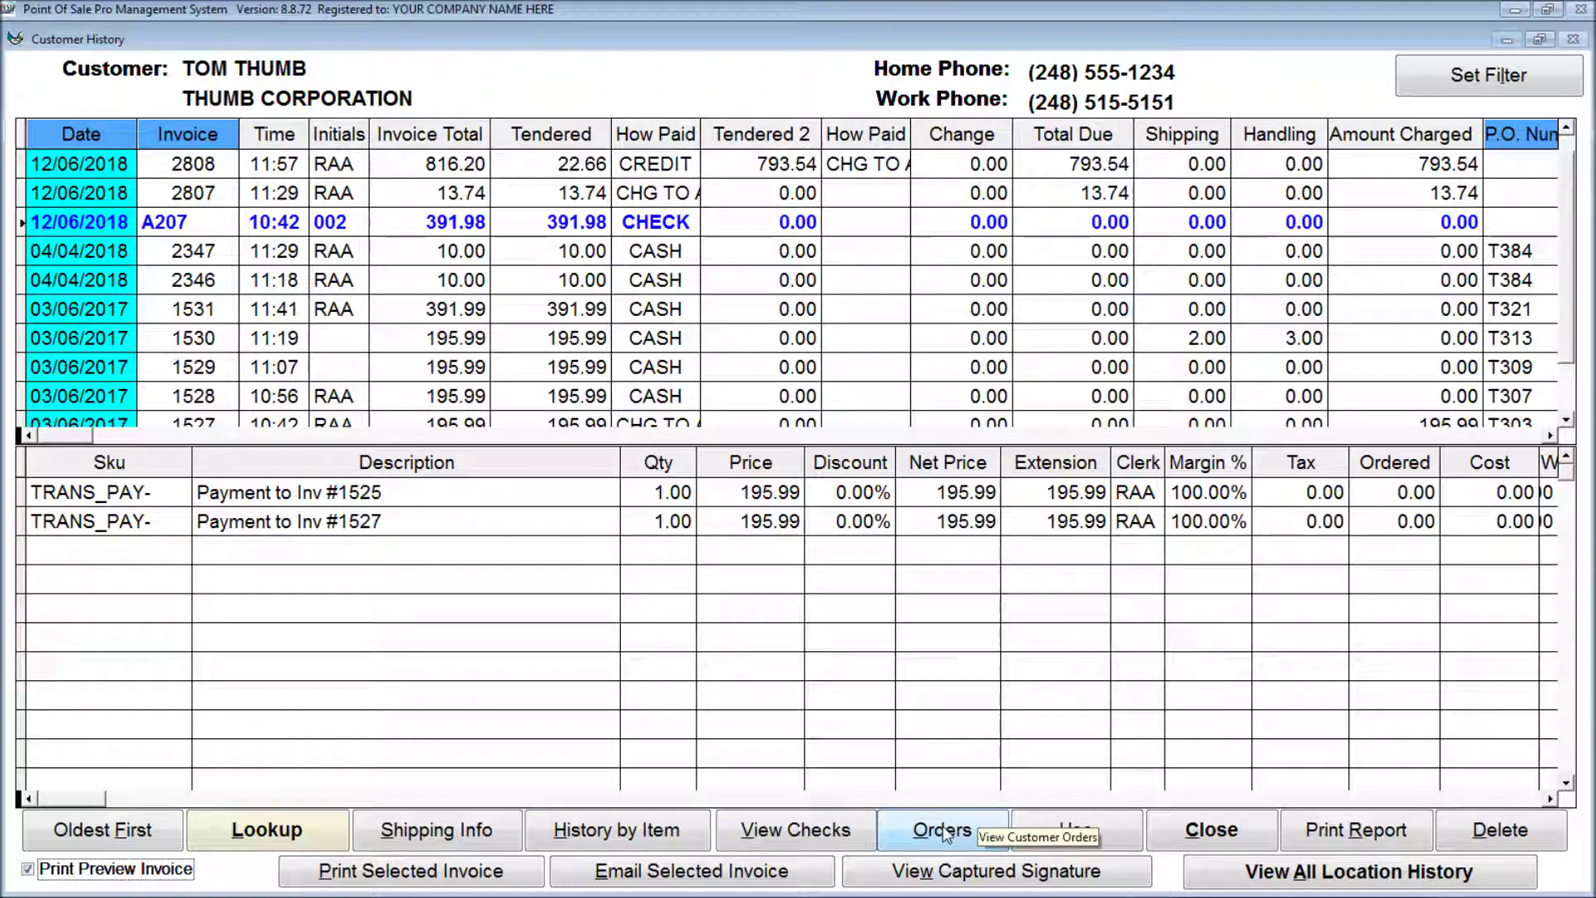
pyautogui.click(1214, 831)
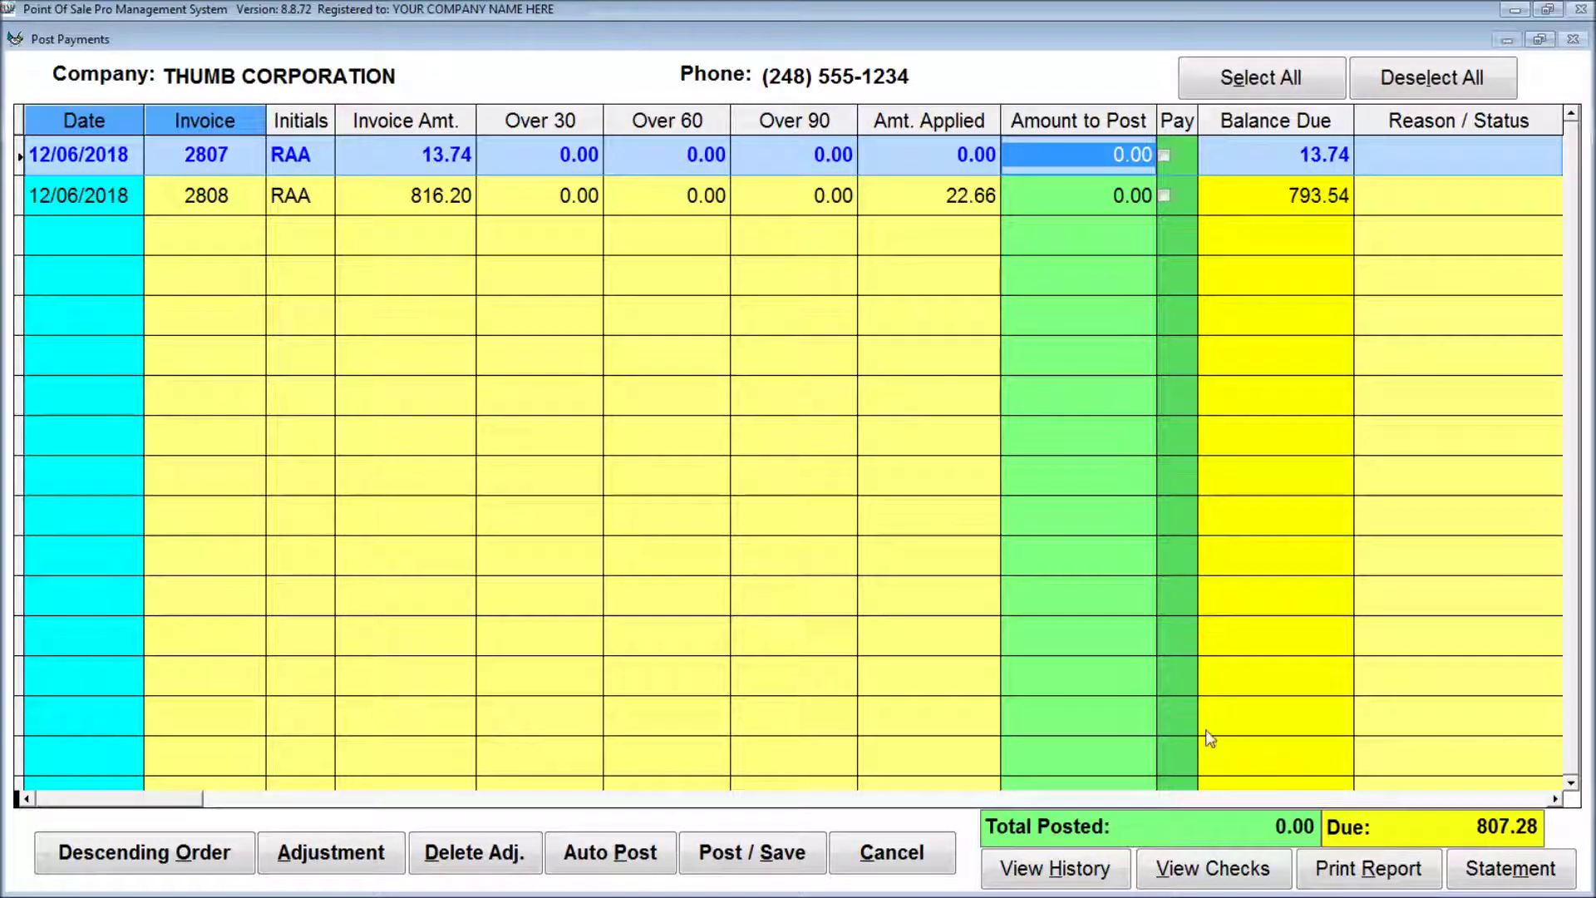
# Step: Generate the customer's account statement as a preview report using the Samsung M2070 Series printer
pyautogui.click(1512, 870)
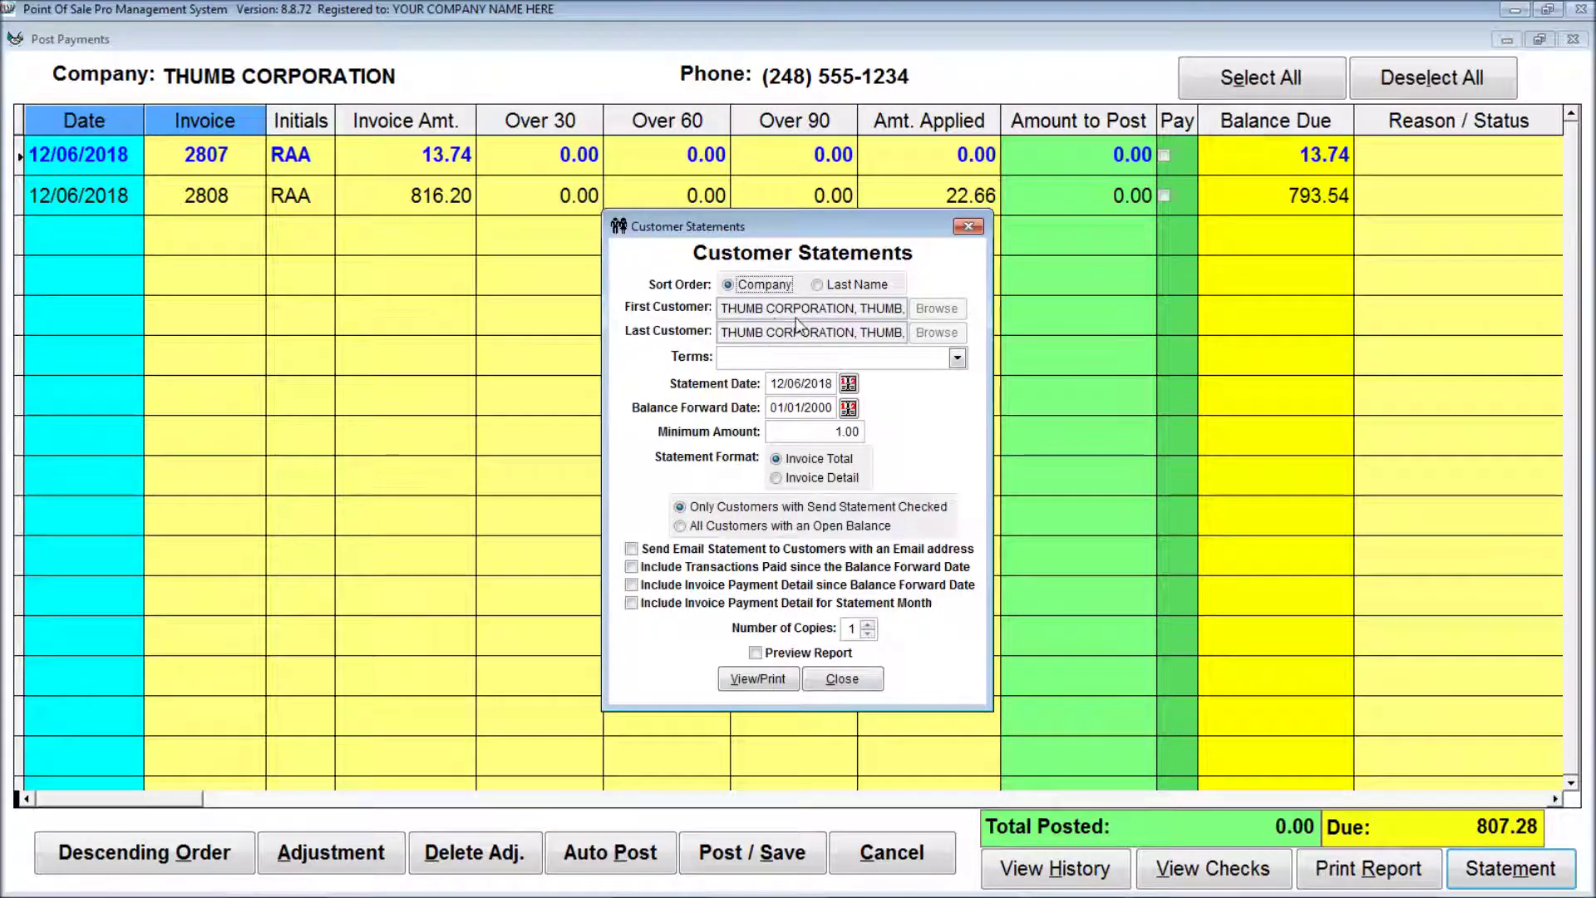
pyautogui.click(756, 654)
pyautogui.click(757, 679)
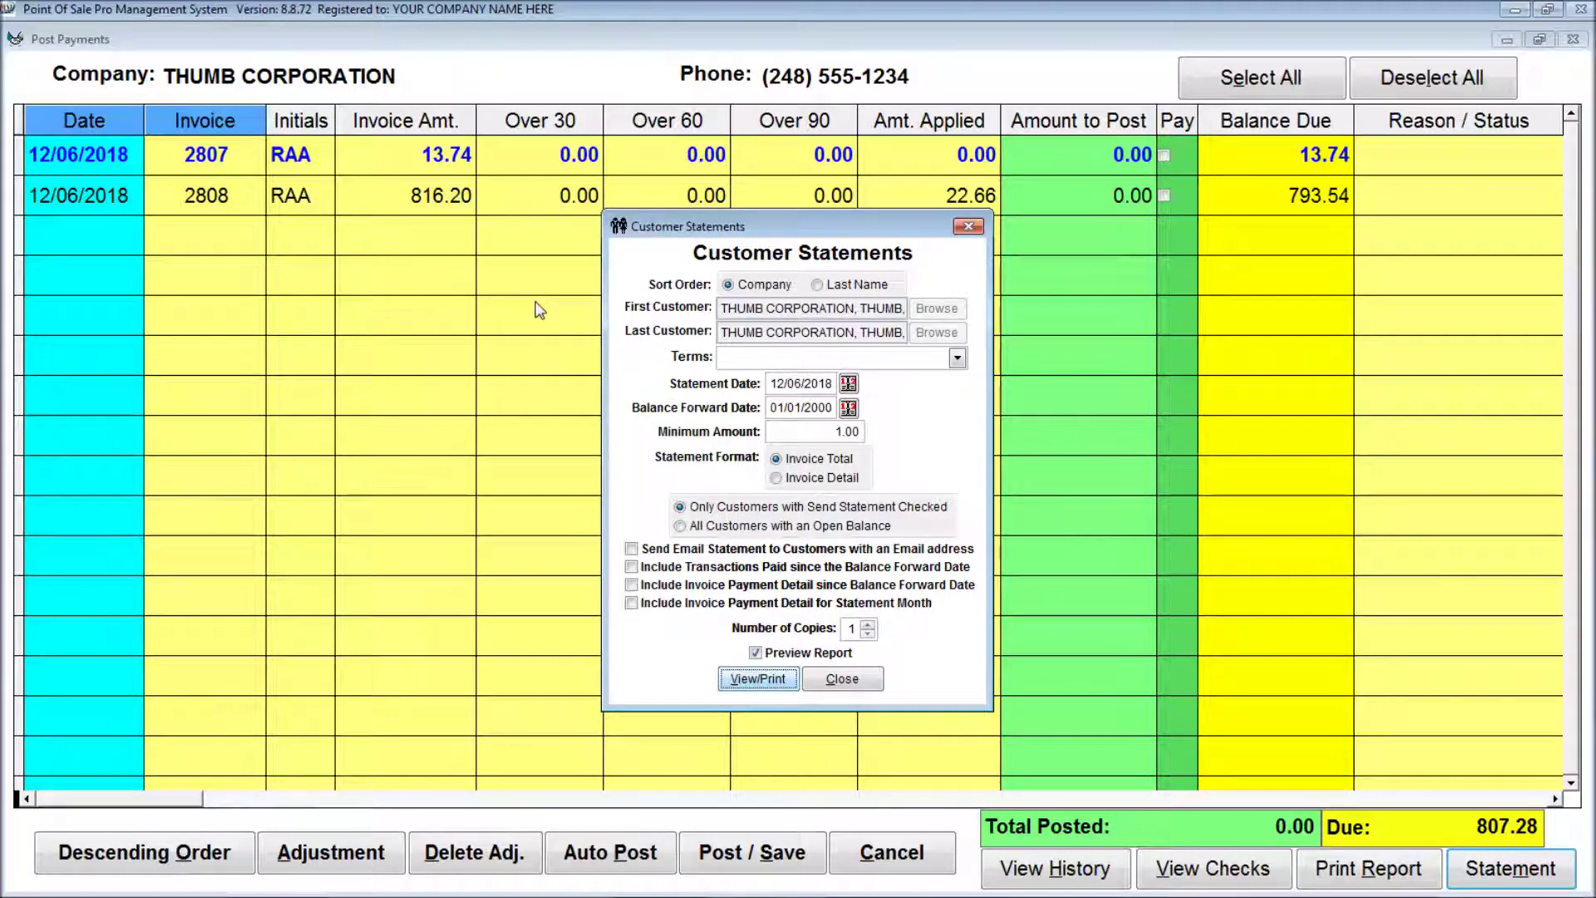
pyautogui.click(758, 679)
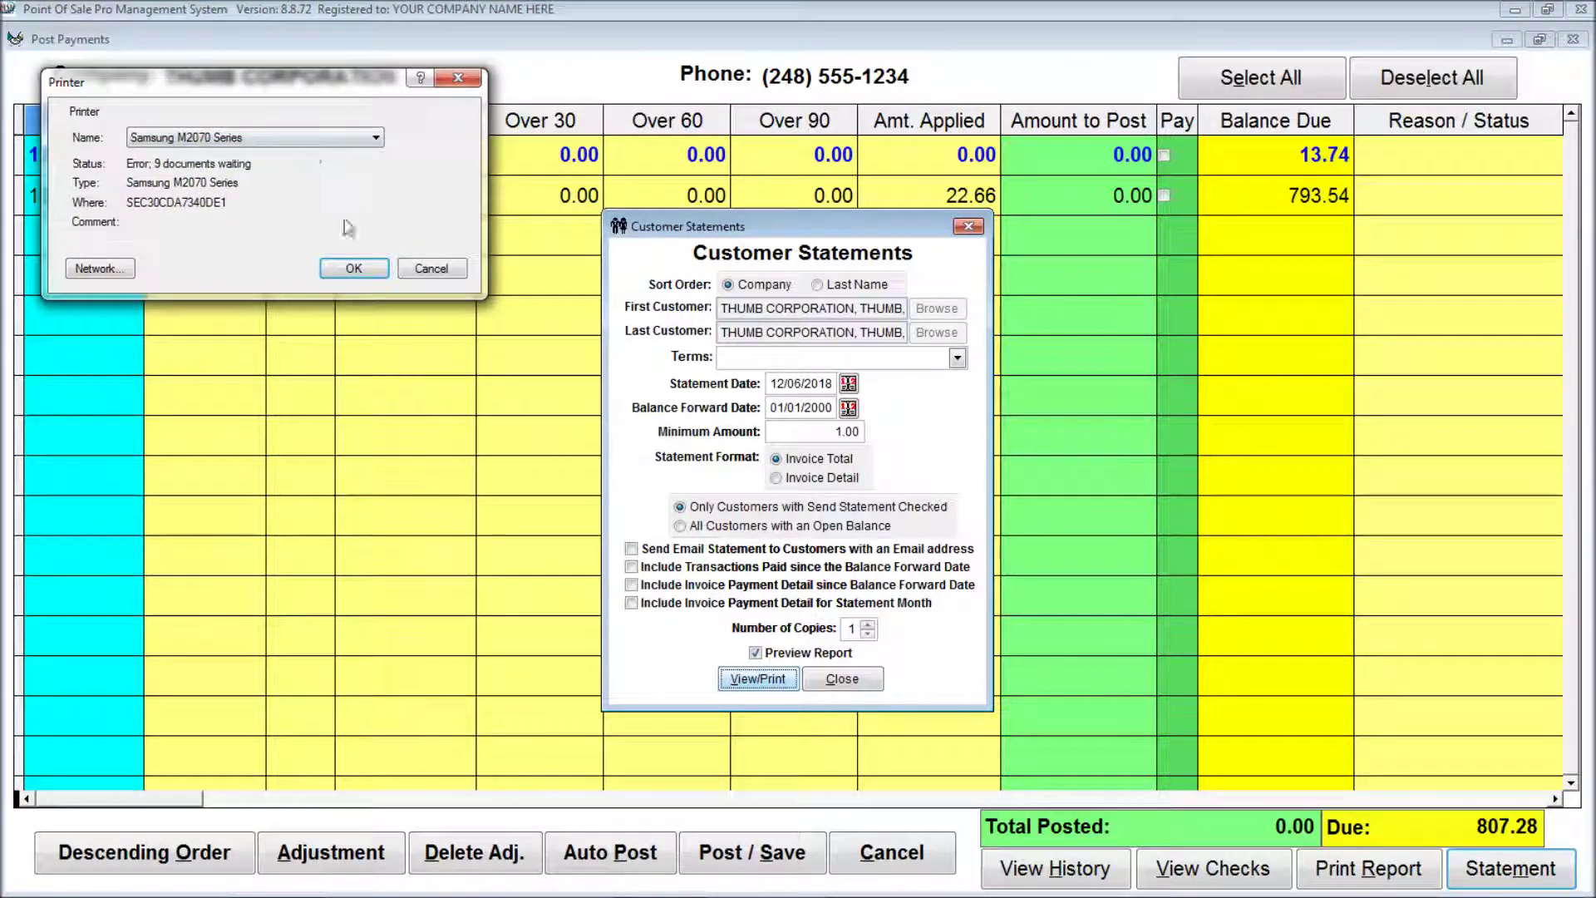
pyautogui.click(350, 270)
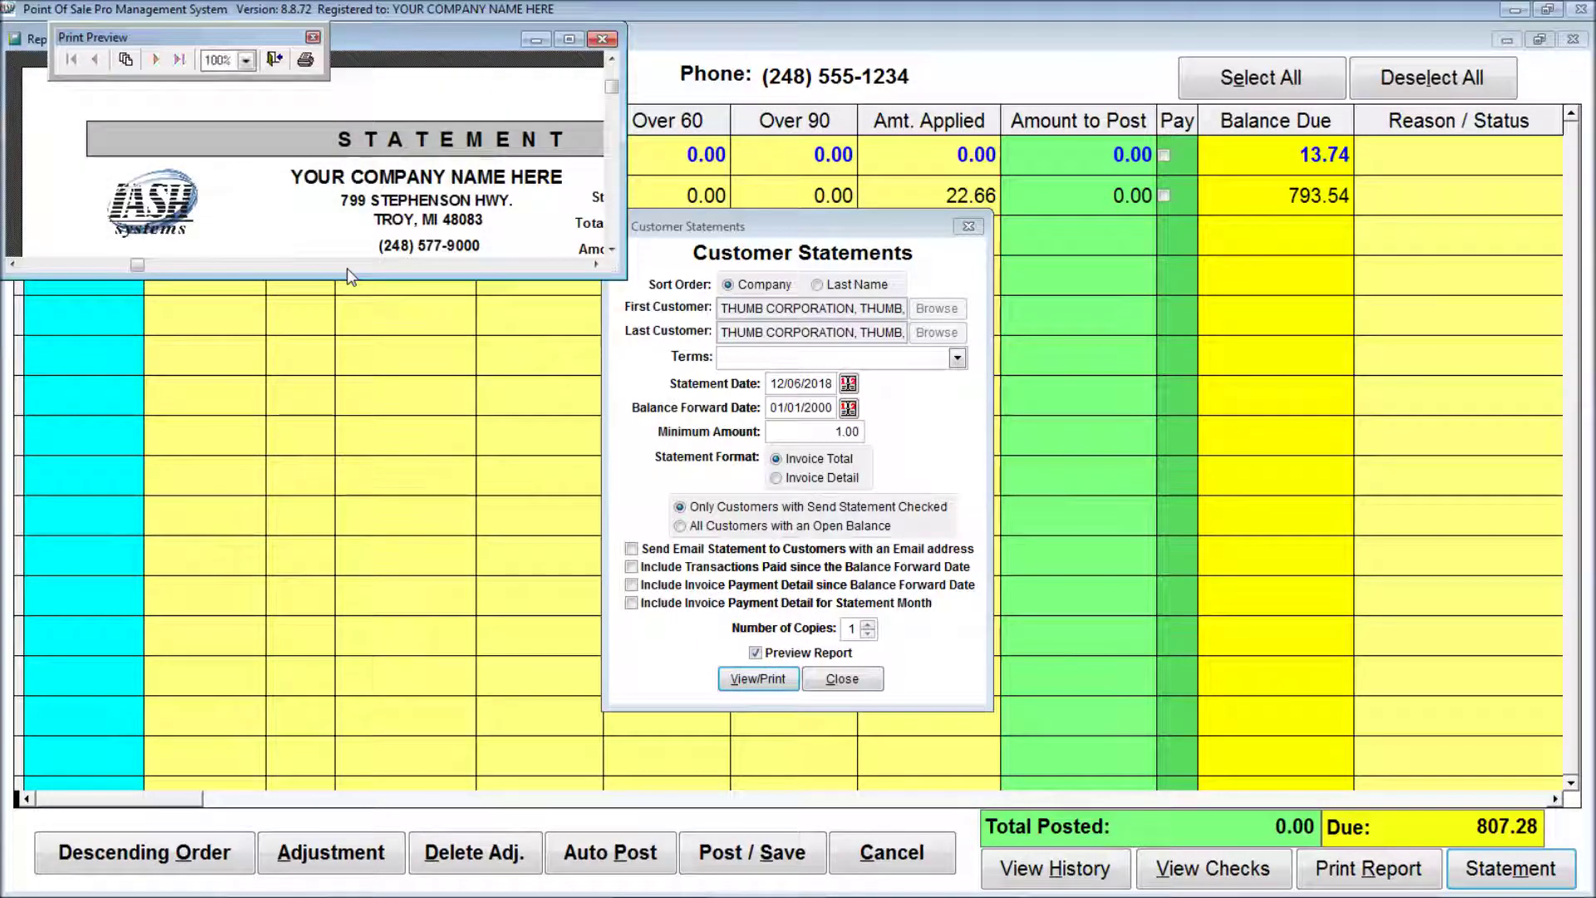
# Step: Examine the statement preview at full window size down to the aging totals, and return to payment posting
pyautogui.click(570, 40)
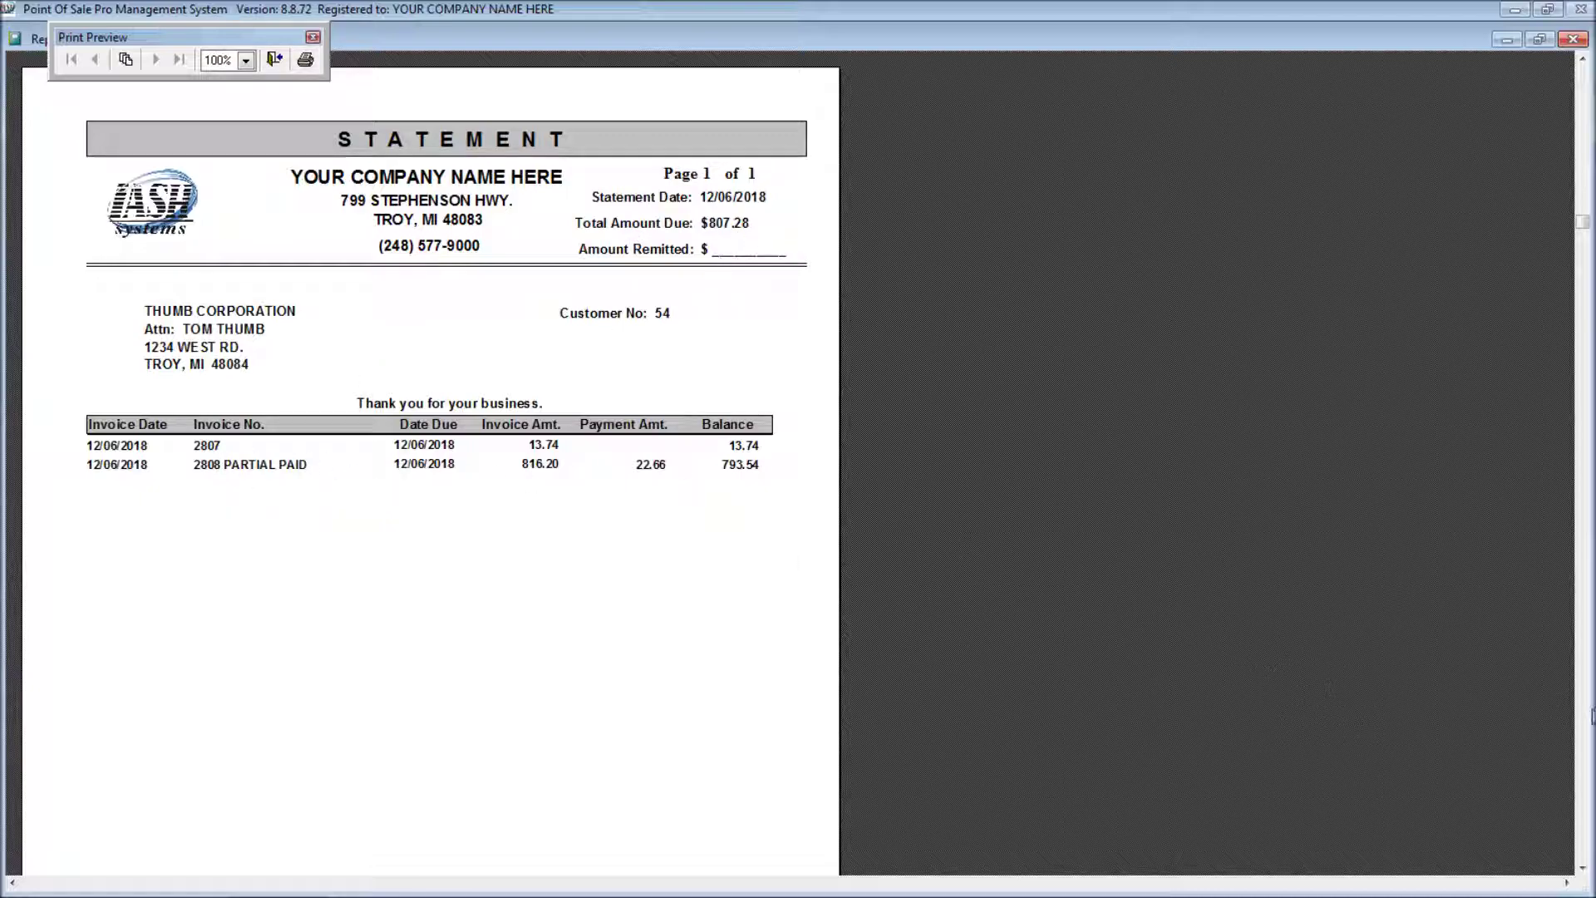
pyautogui.click(1583, 718)
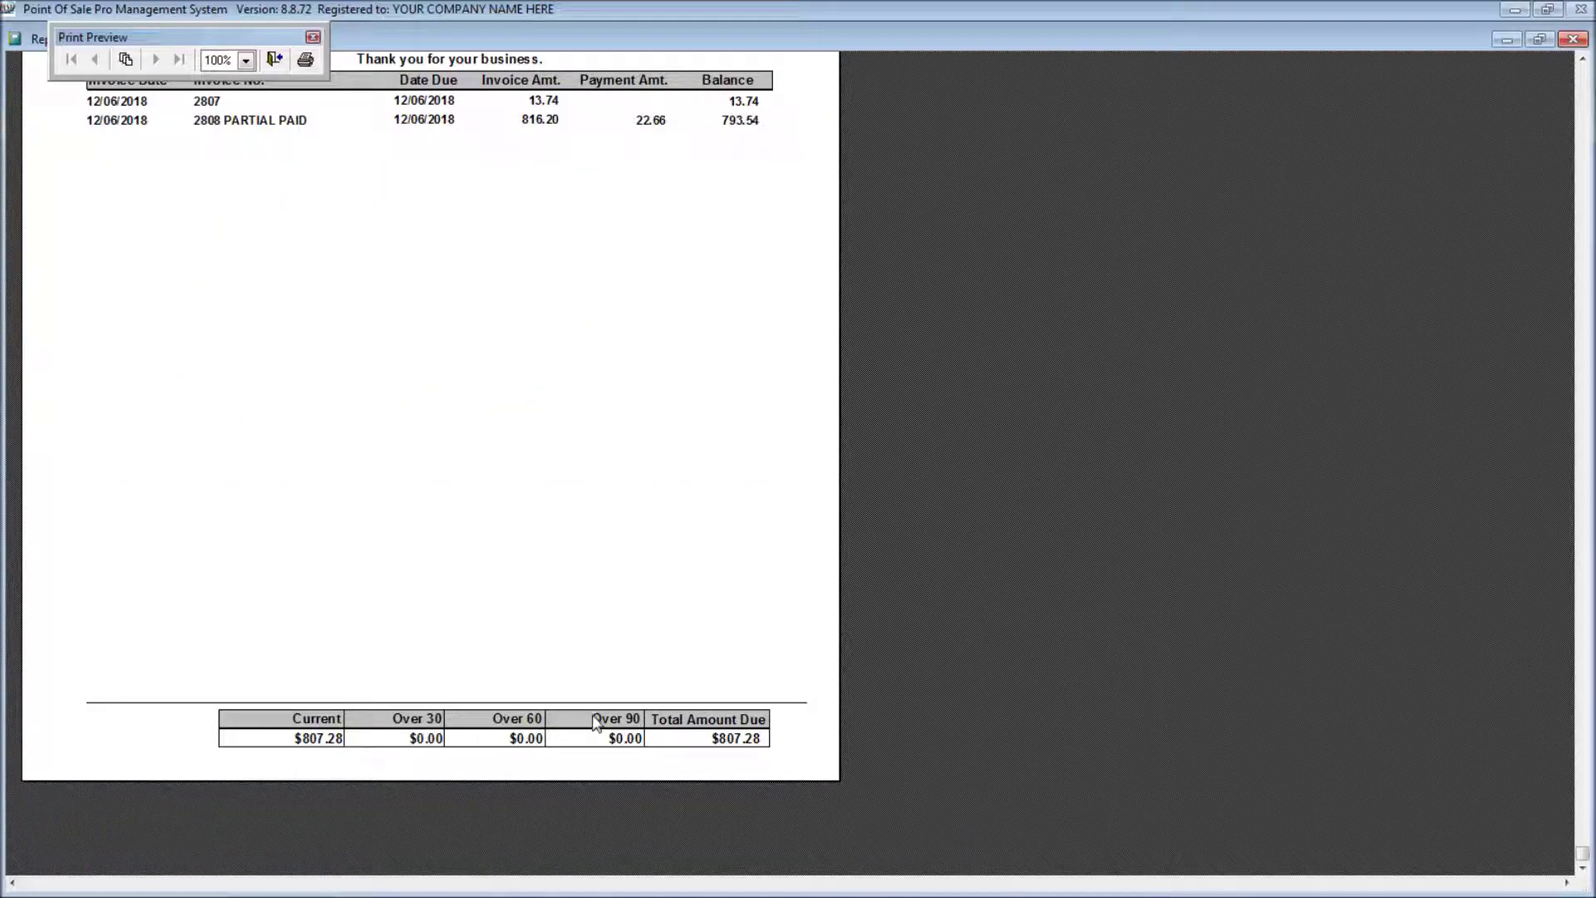
pyautogui.press('Escape')
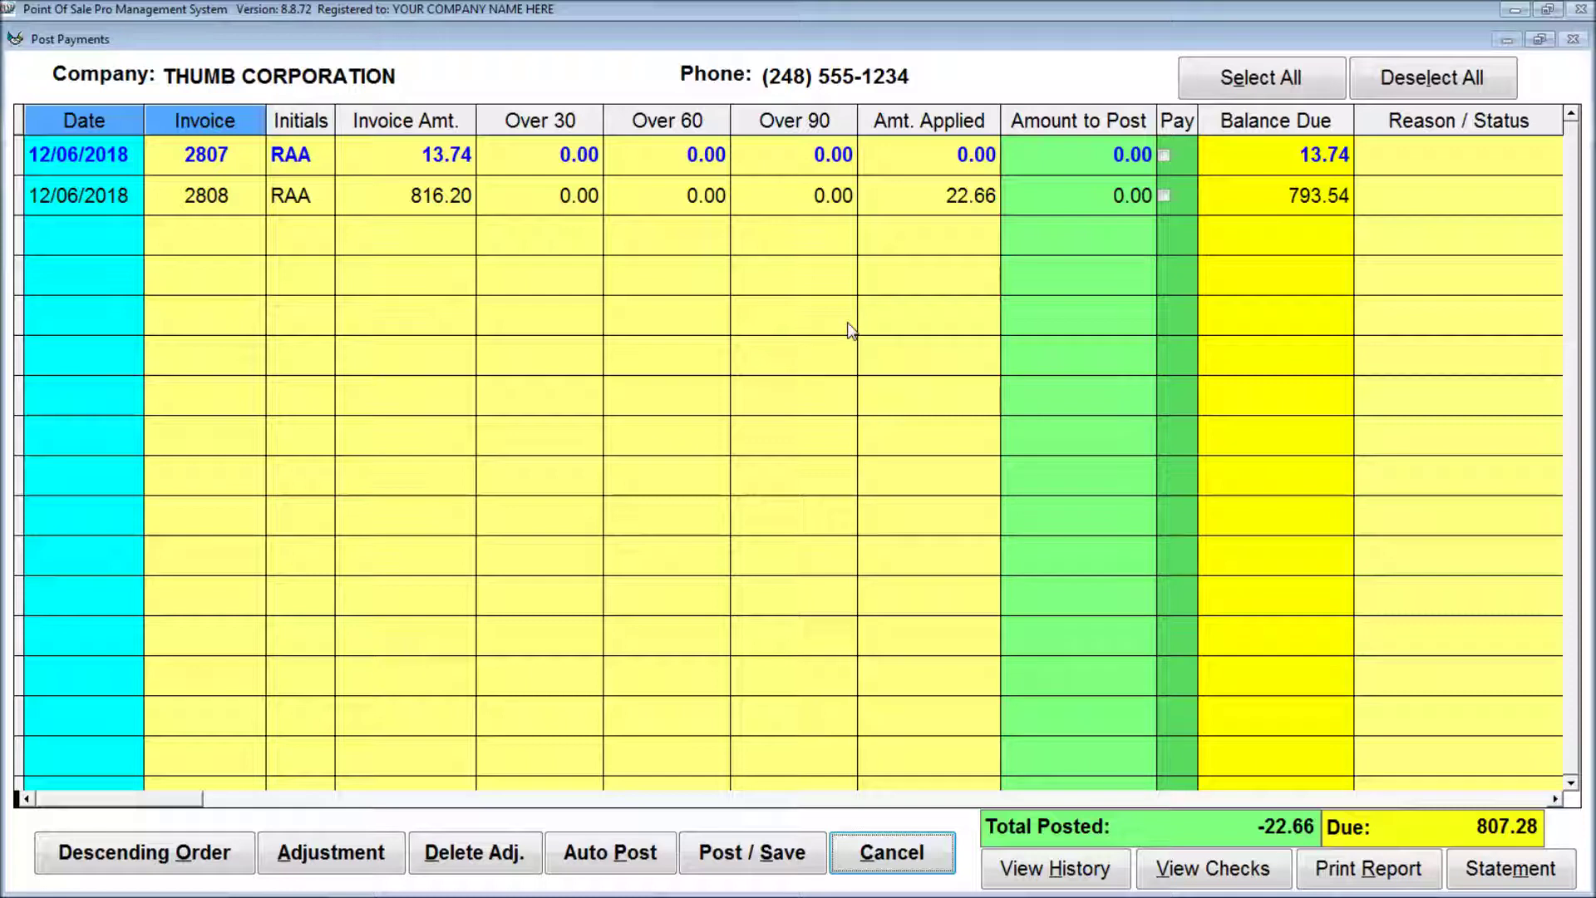
# Step: Try auto-posting a 600.00 payment across the open invoices, and leave payment posting without saving
pyautogui.click(617, 860)
pyautogui.write('600')
pyautogui.press('Tab')
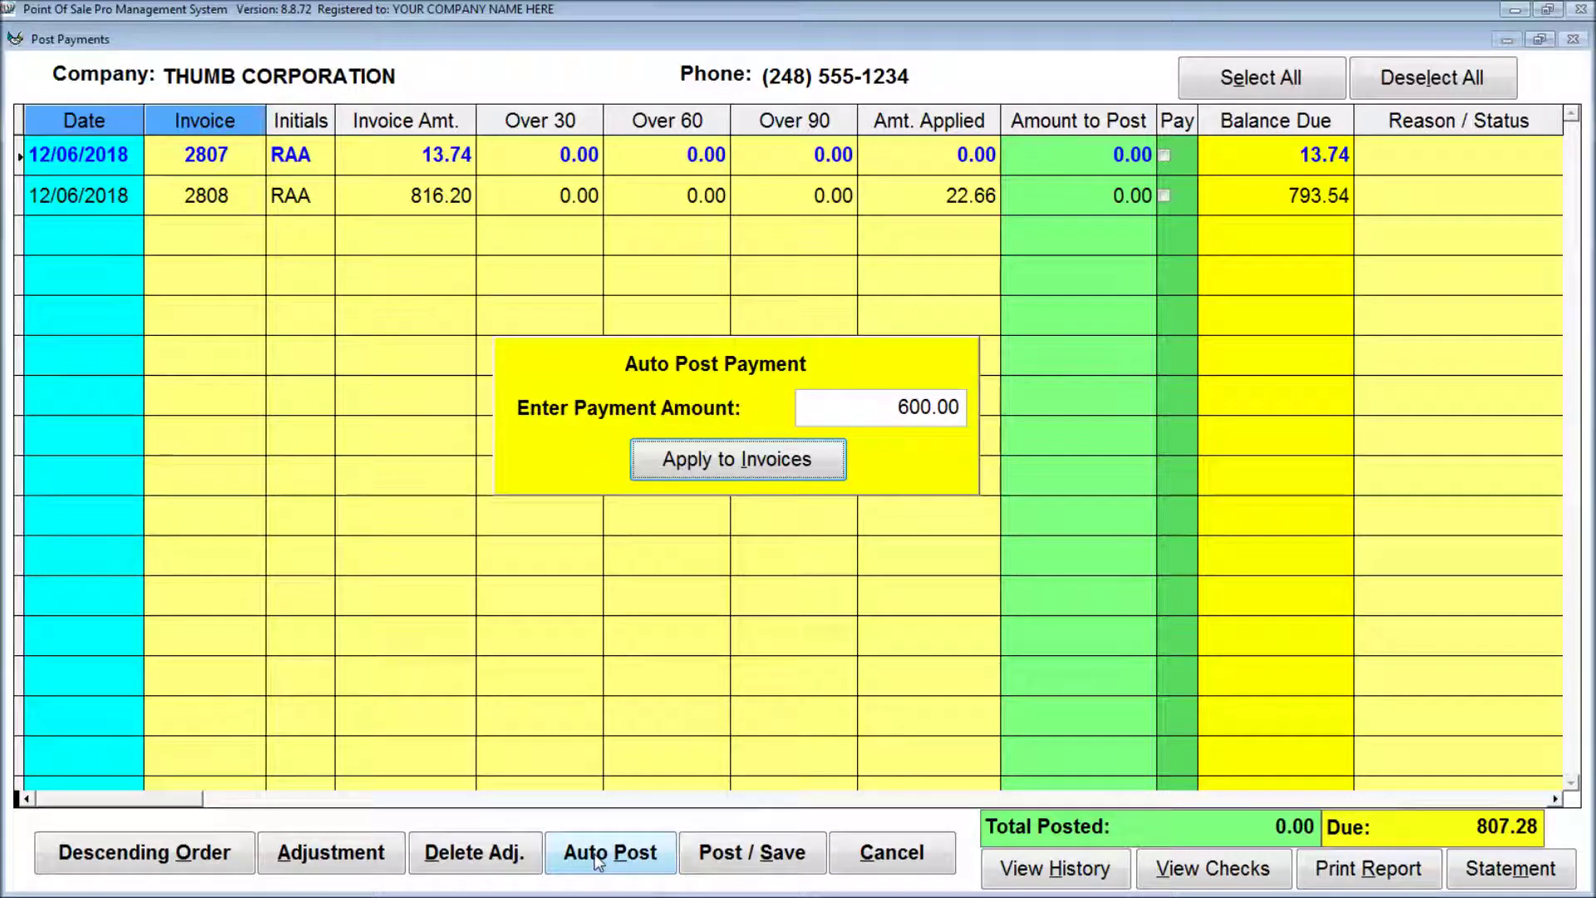
pyautogui.press('Return')
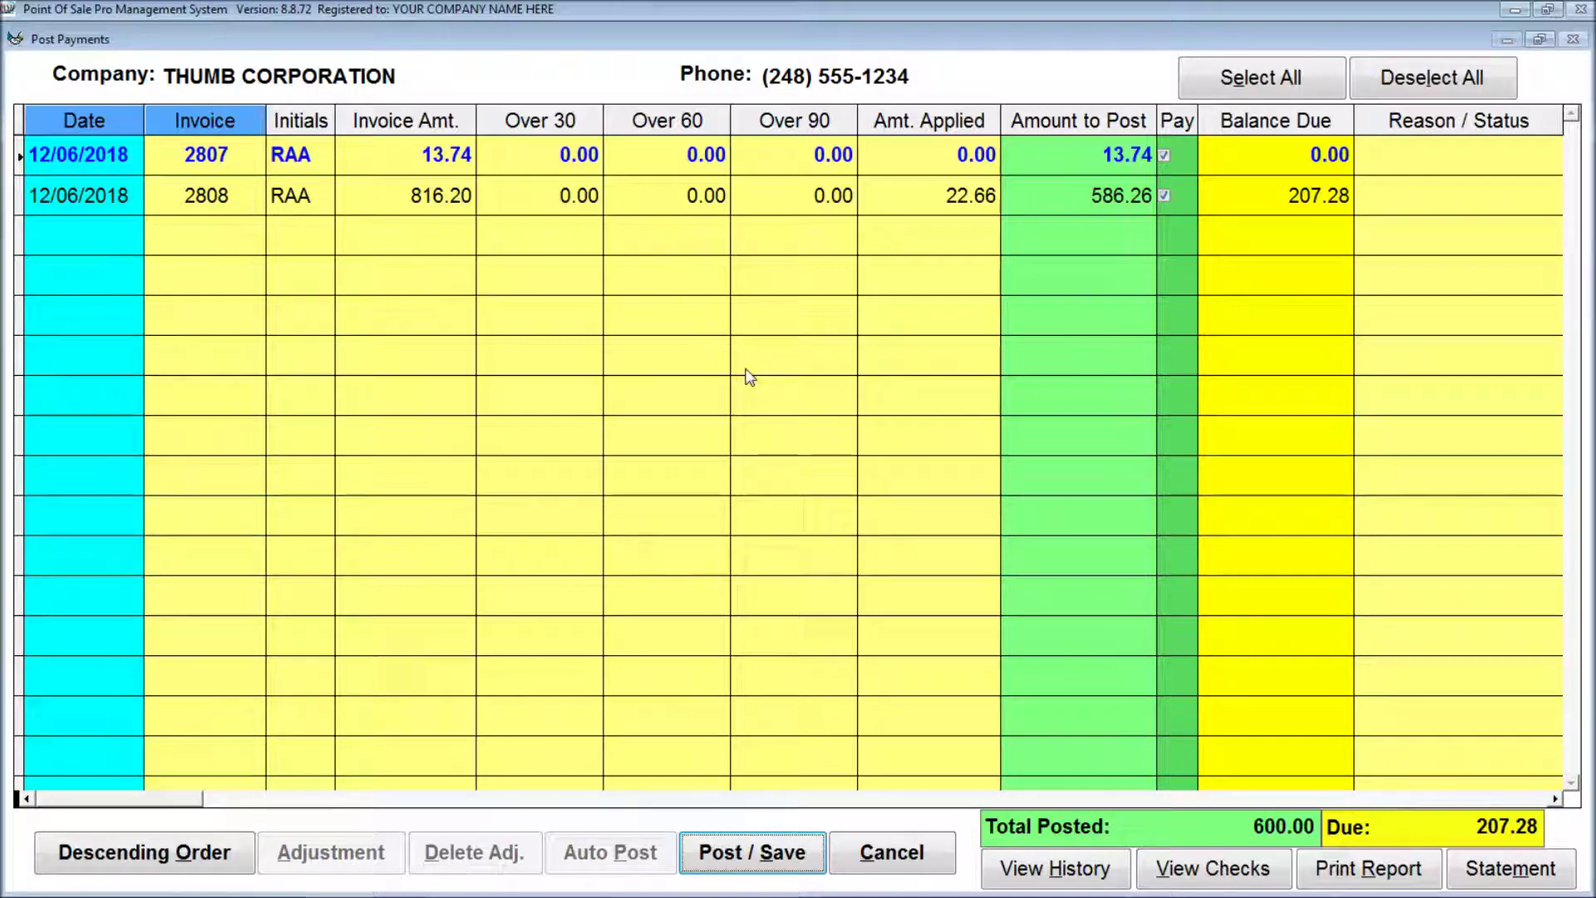
pyautogui.click(910, 856)
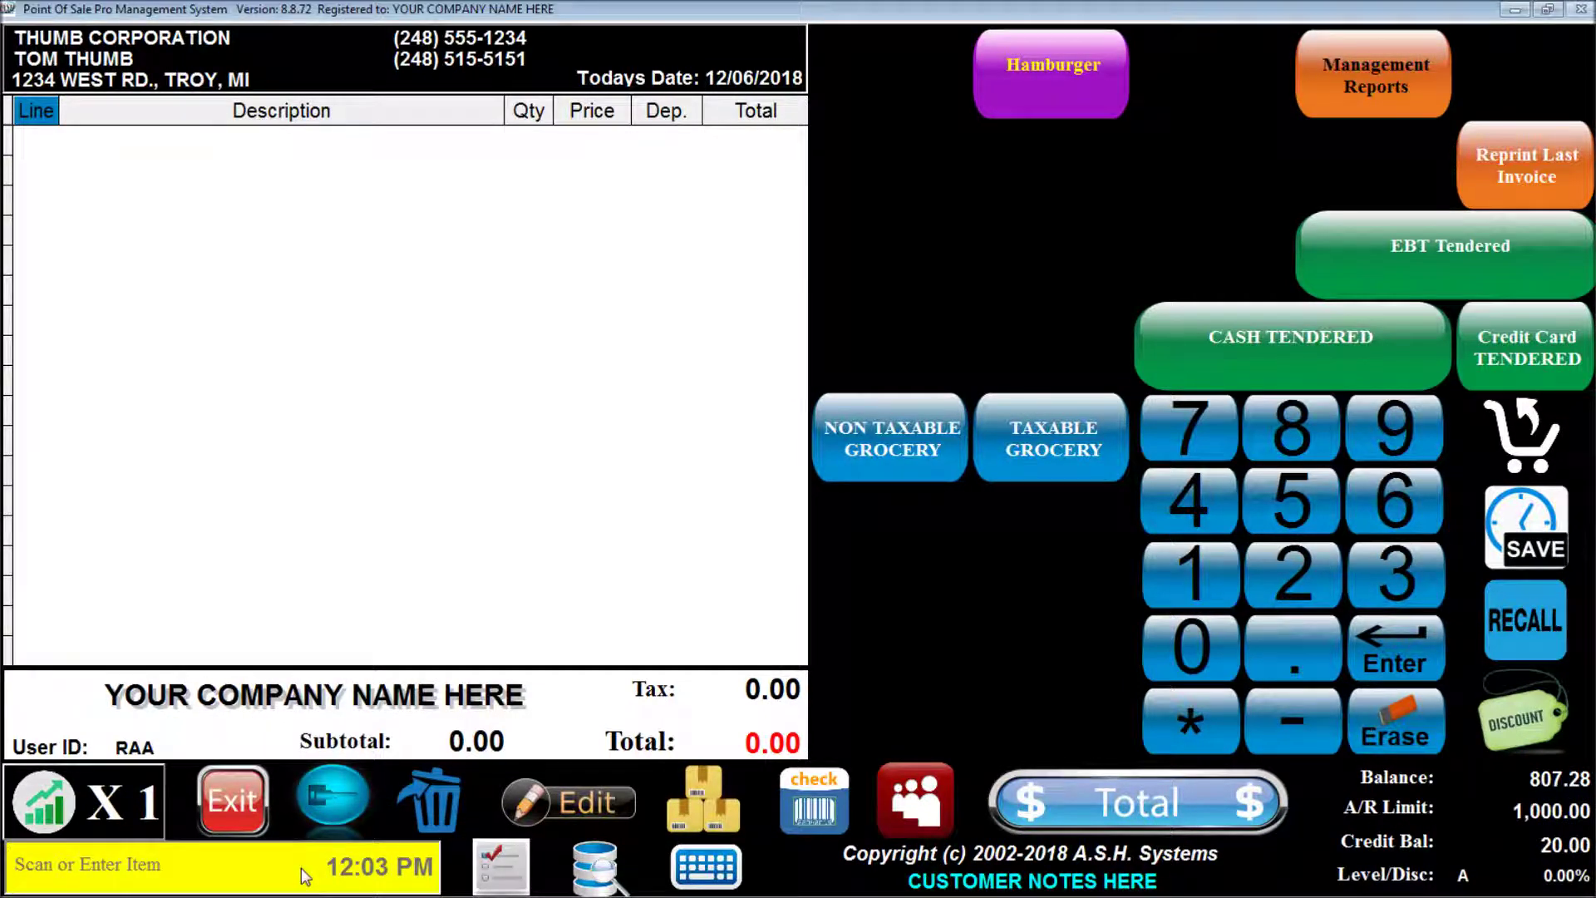
# Step: Reopen payment posting, mark the 13.74 invoice for full payment and set the amount for the 816.20 invoice to 200.00
pyautogui.write('PP')
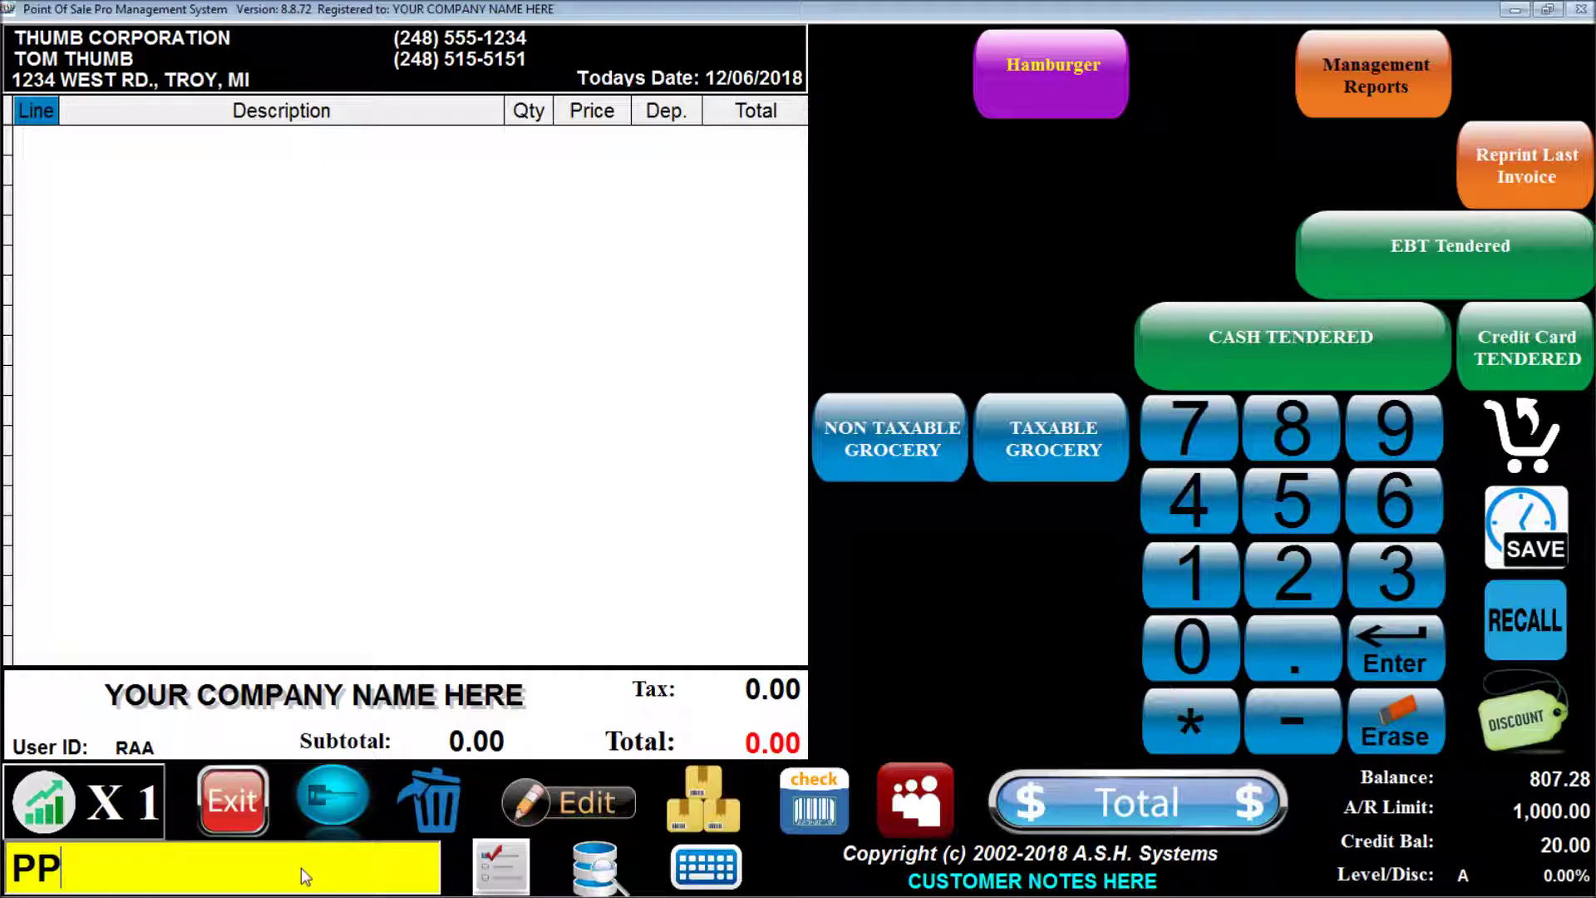
pyautogui.press('Return')
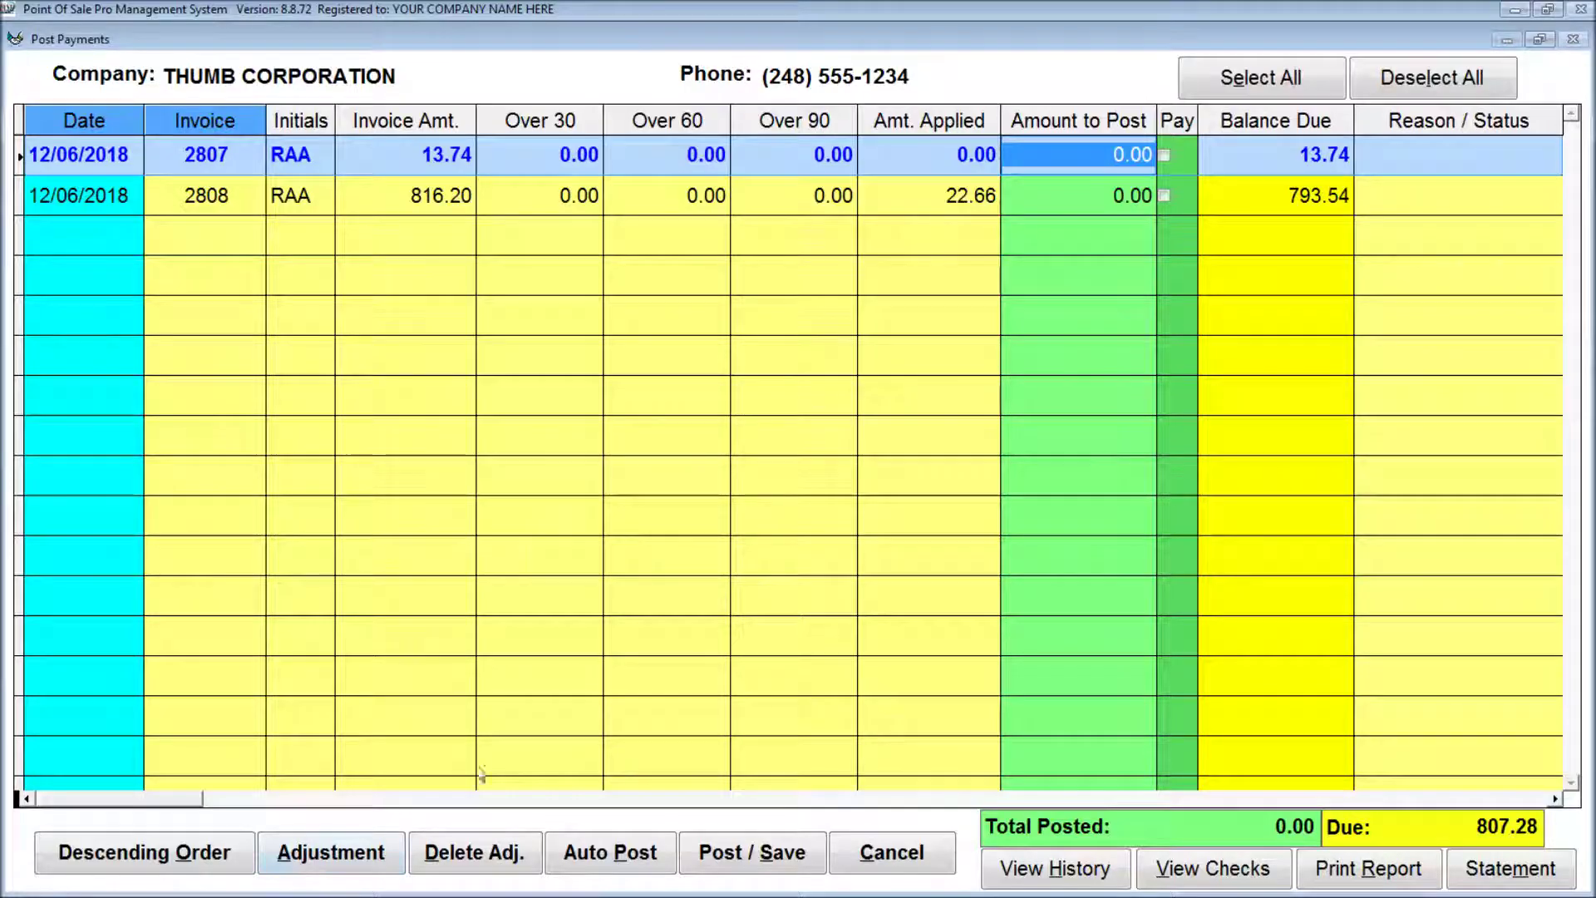
pyautogui.click(1165, 156)
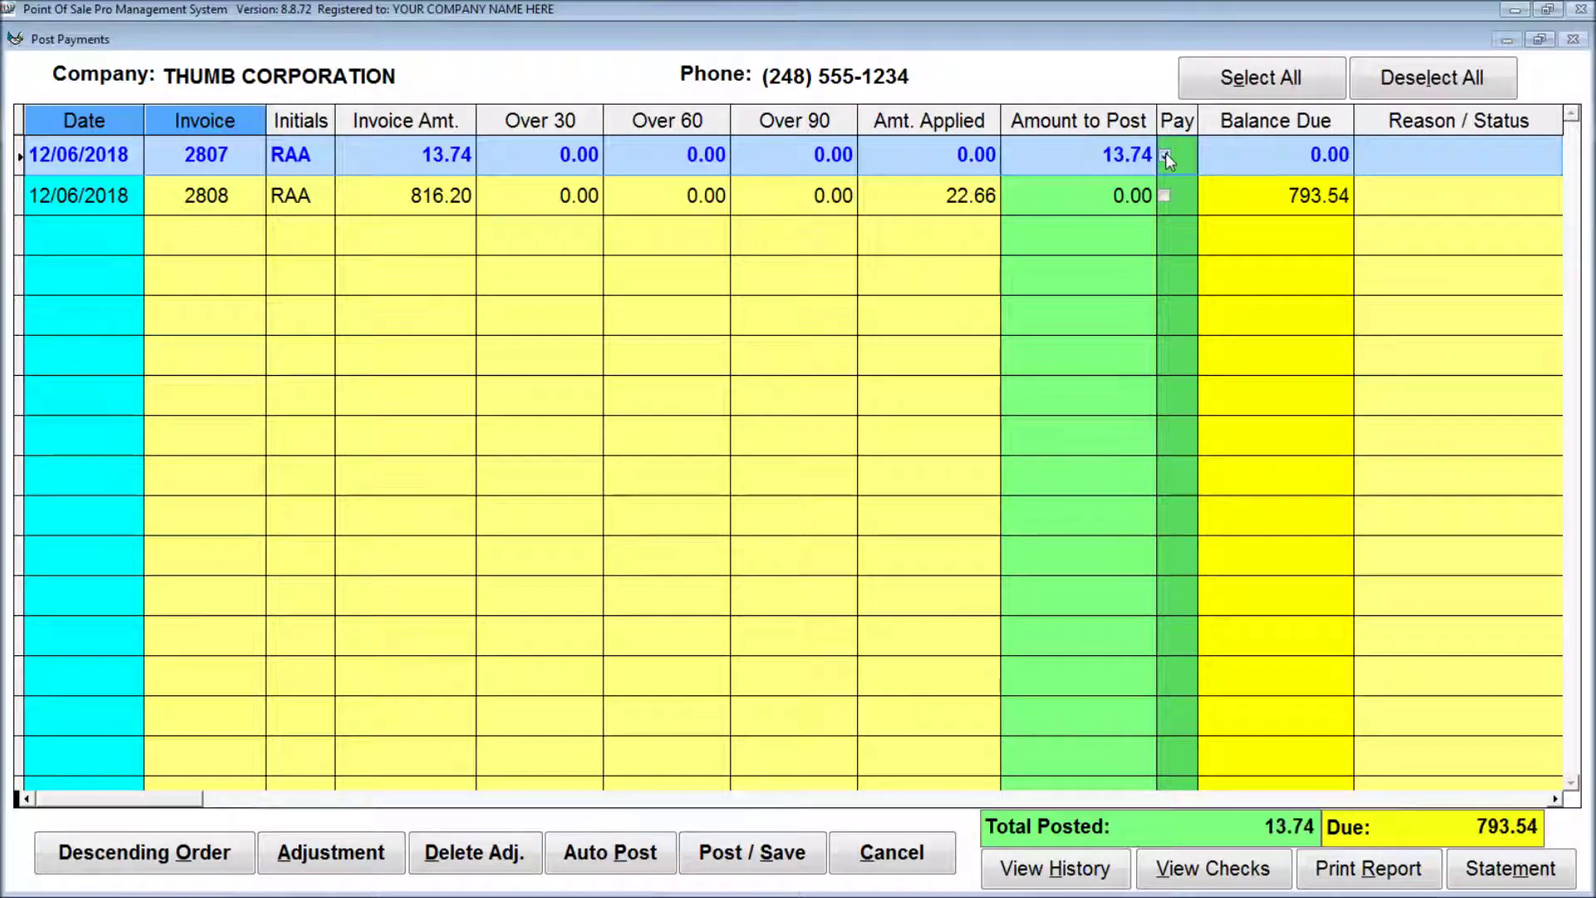
pyautogui.click(1057, 195)
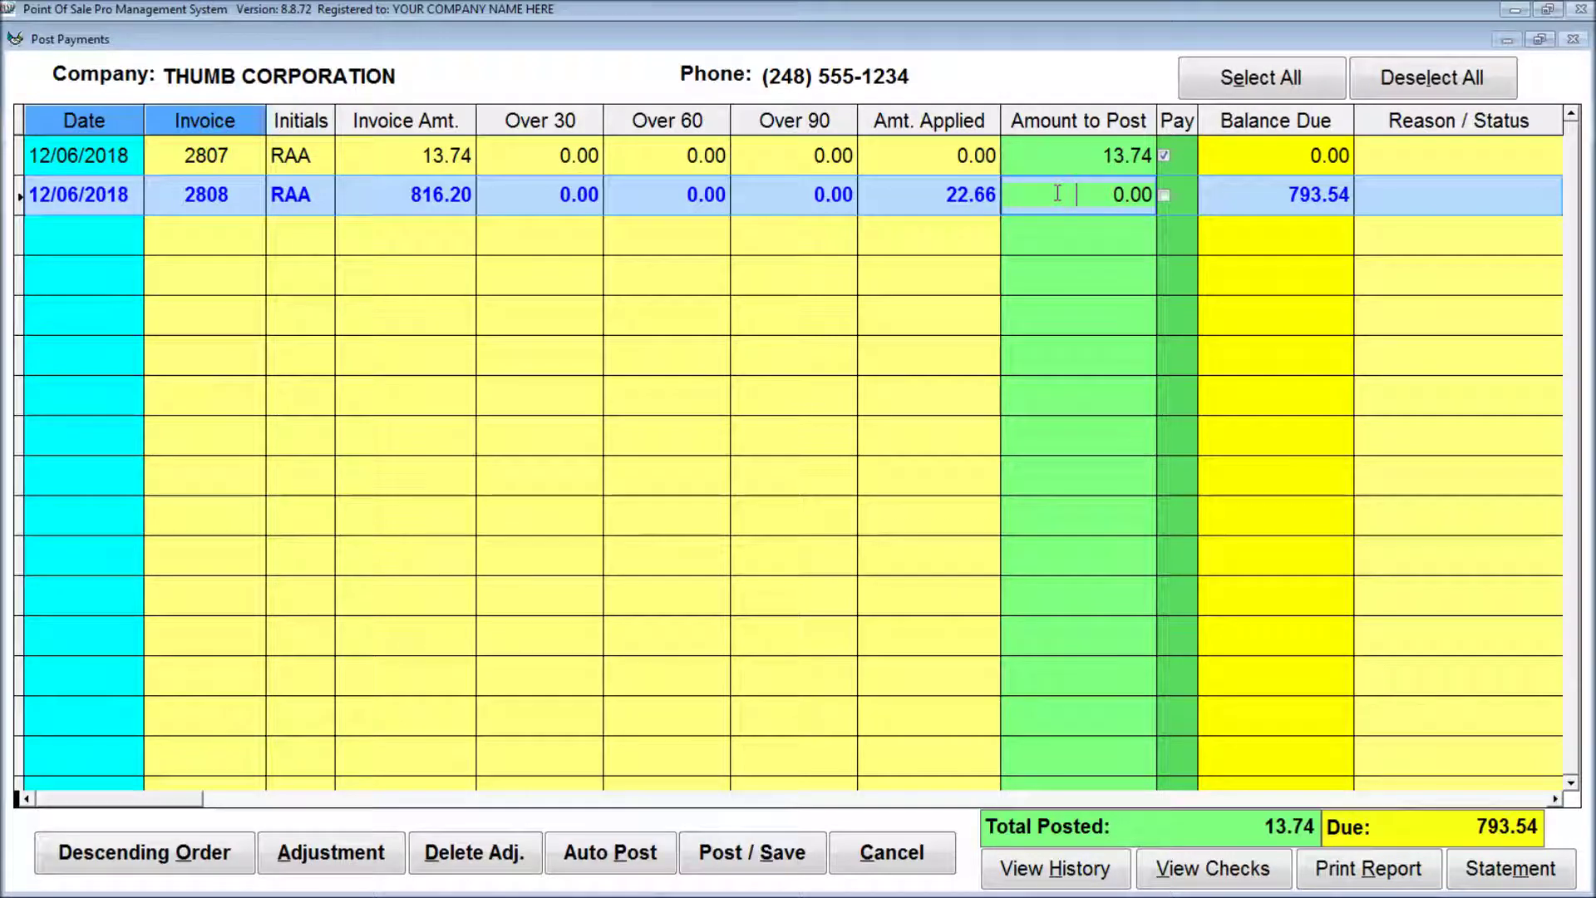
pyautogui.write('200')
pyautogui.press('Tab')
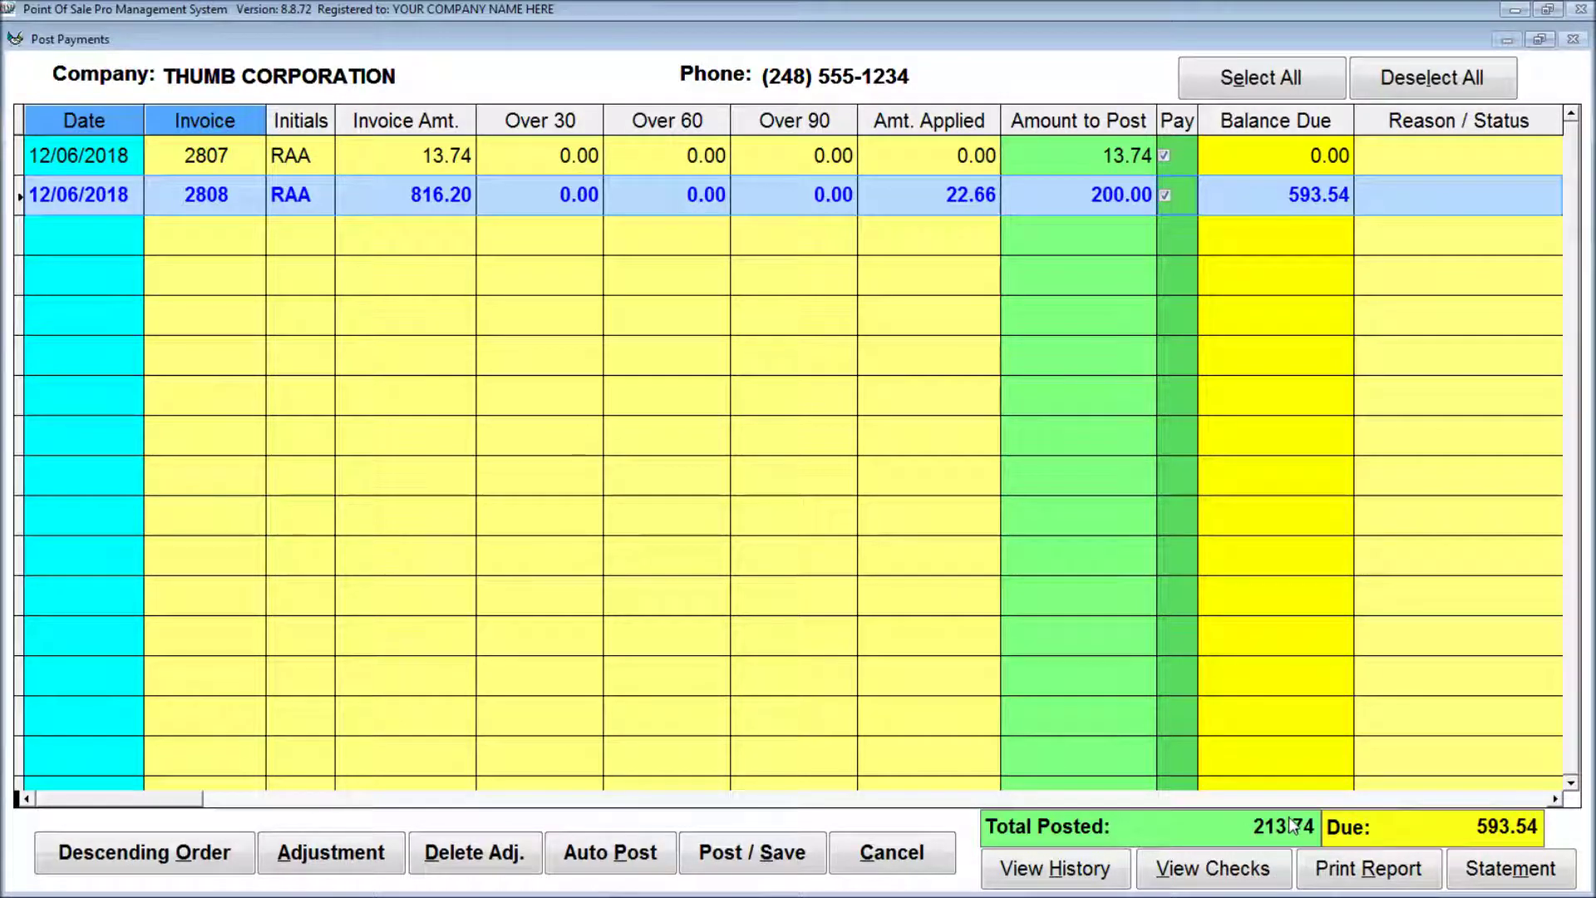
# Step: Post the selected invoice payments as a check payment dated 12/04/2018
pyautogui.click(772, 862)
pyautogui.click(776, 529)
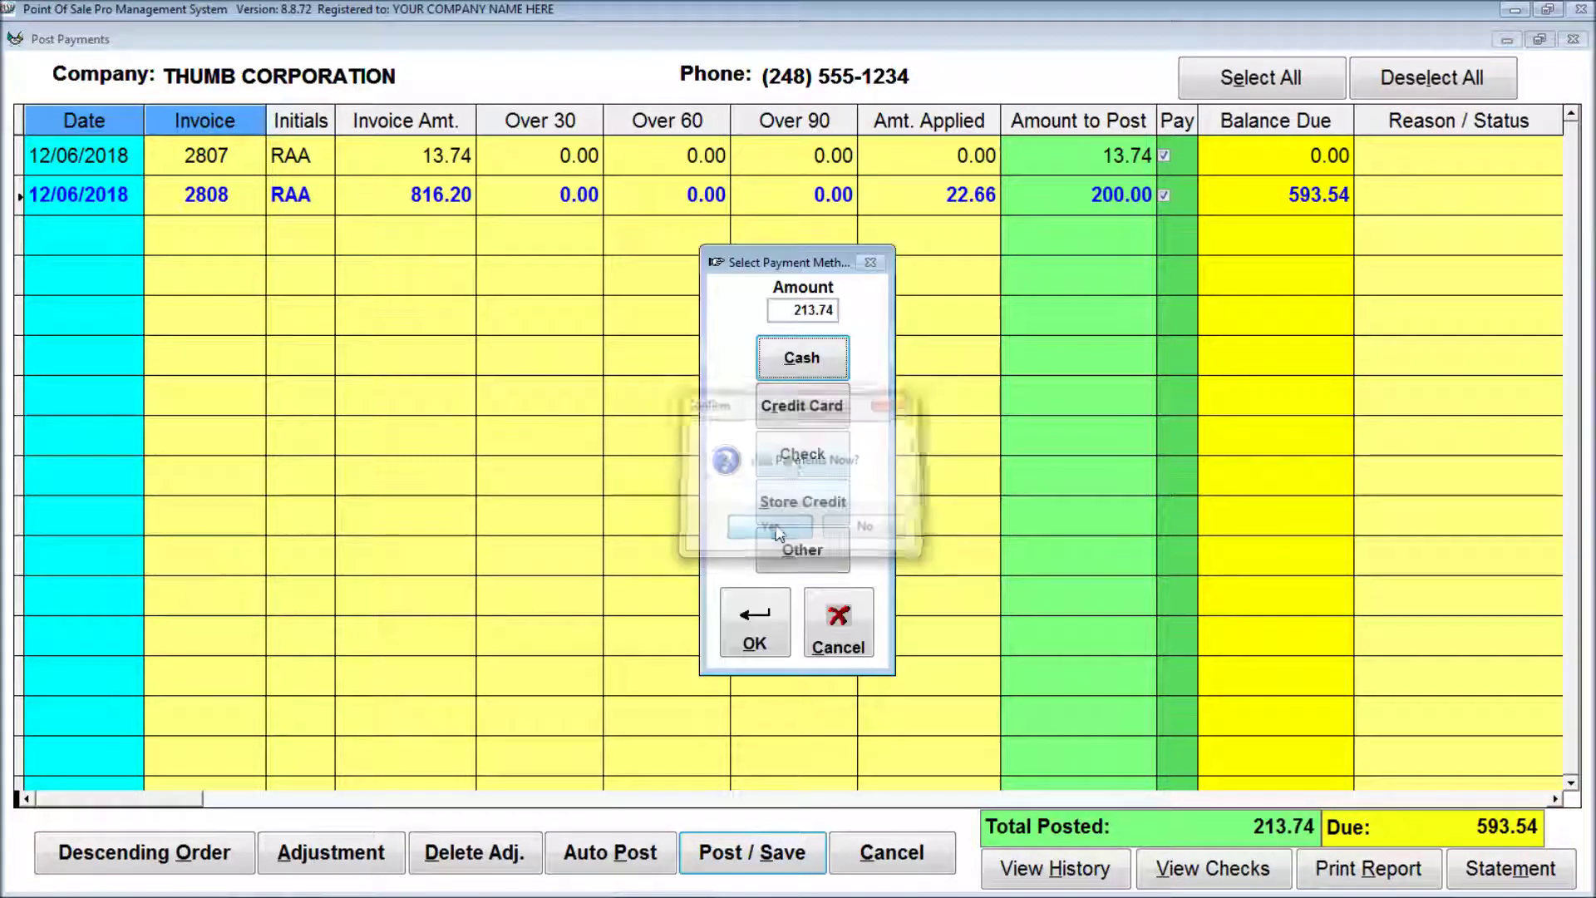
pyautogui.click(803, 456)
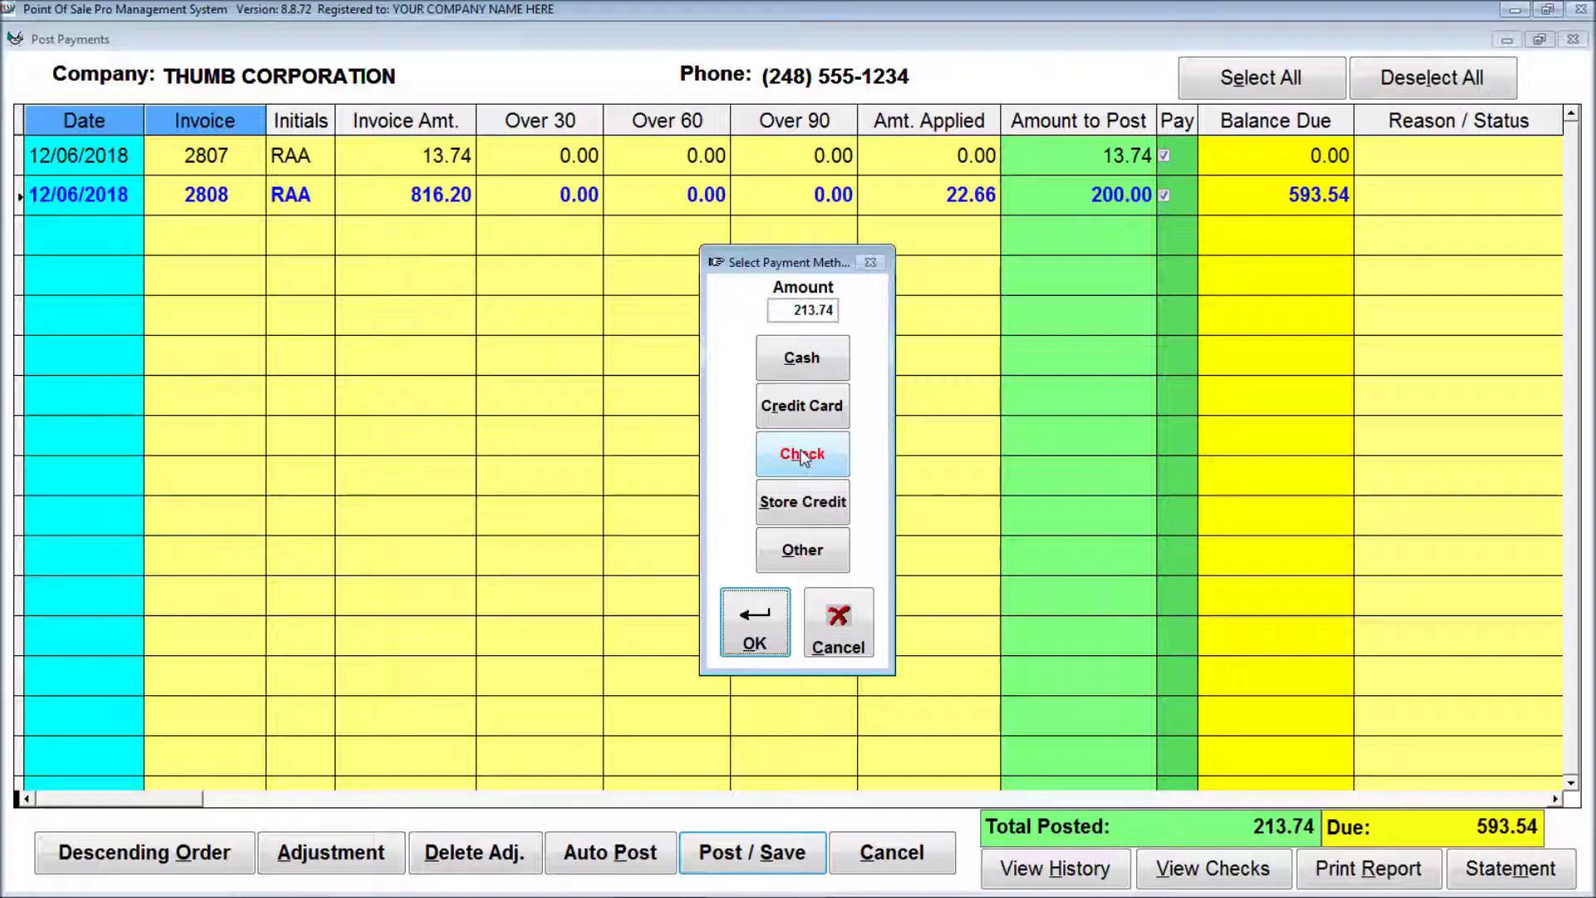
pyautogui.click(763, 619)
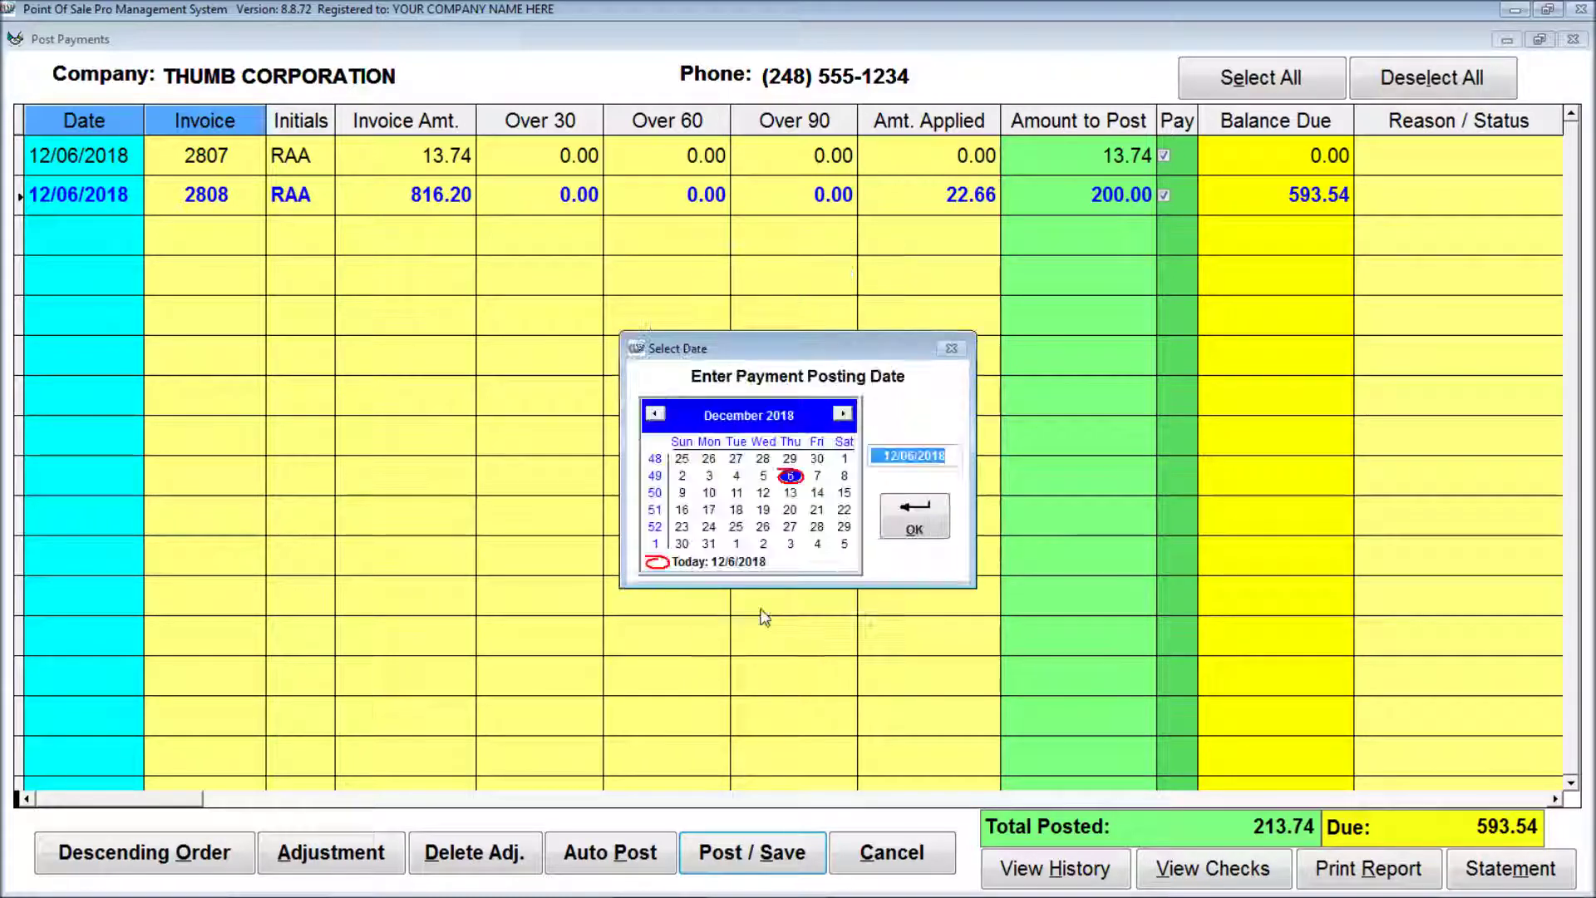
pyautogui.click(737, 477)
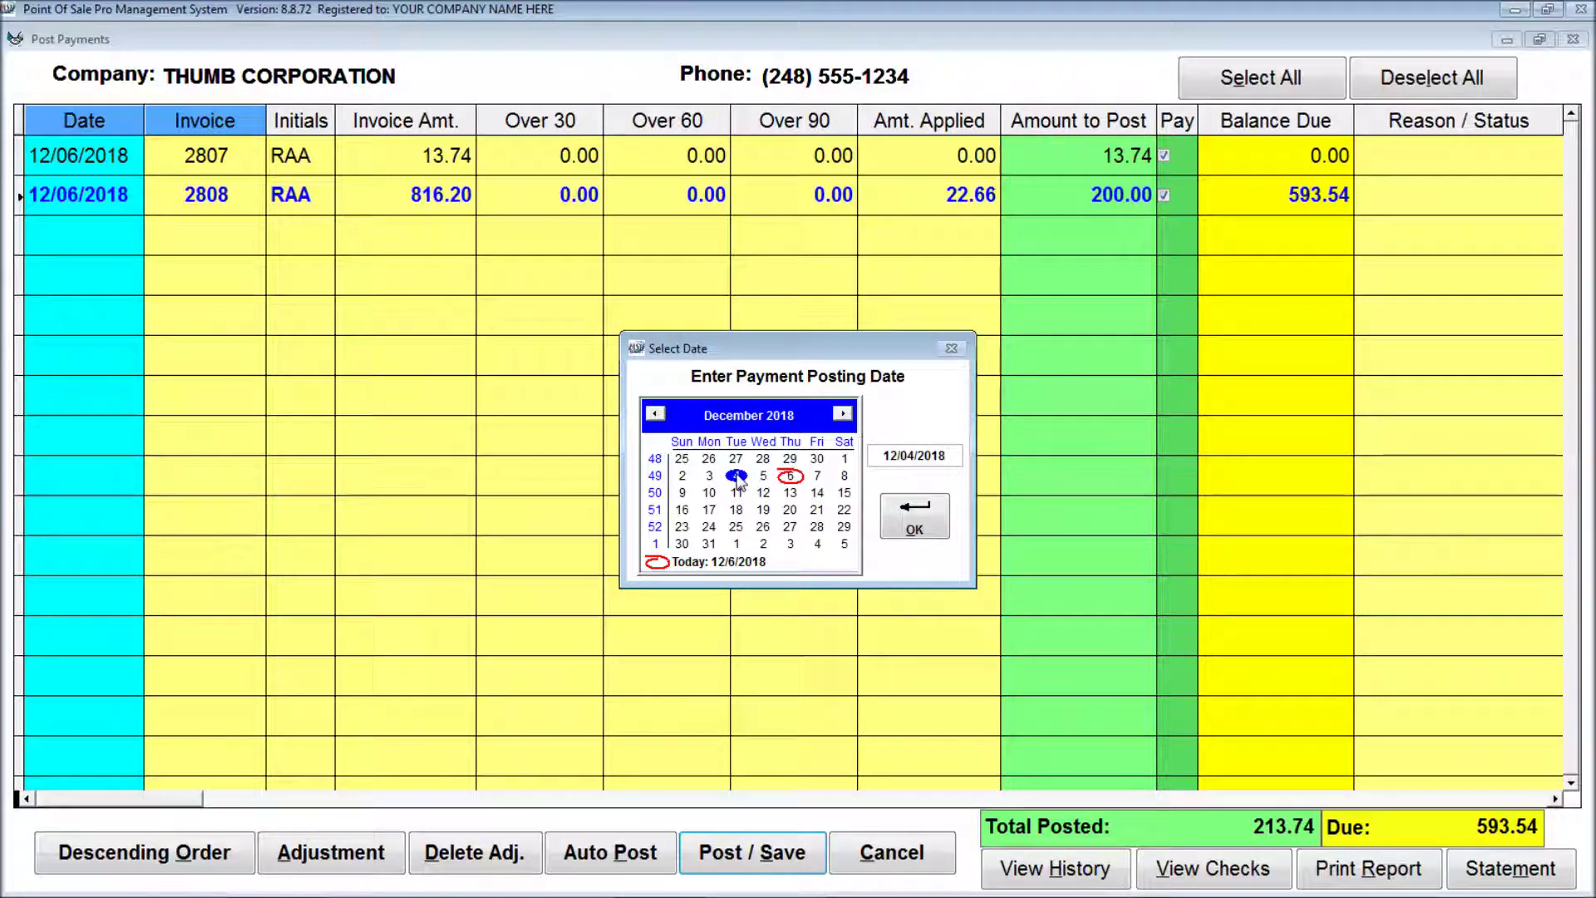
pyautogui.click(918, 516)
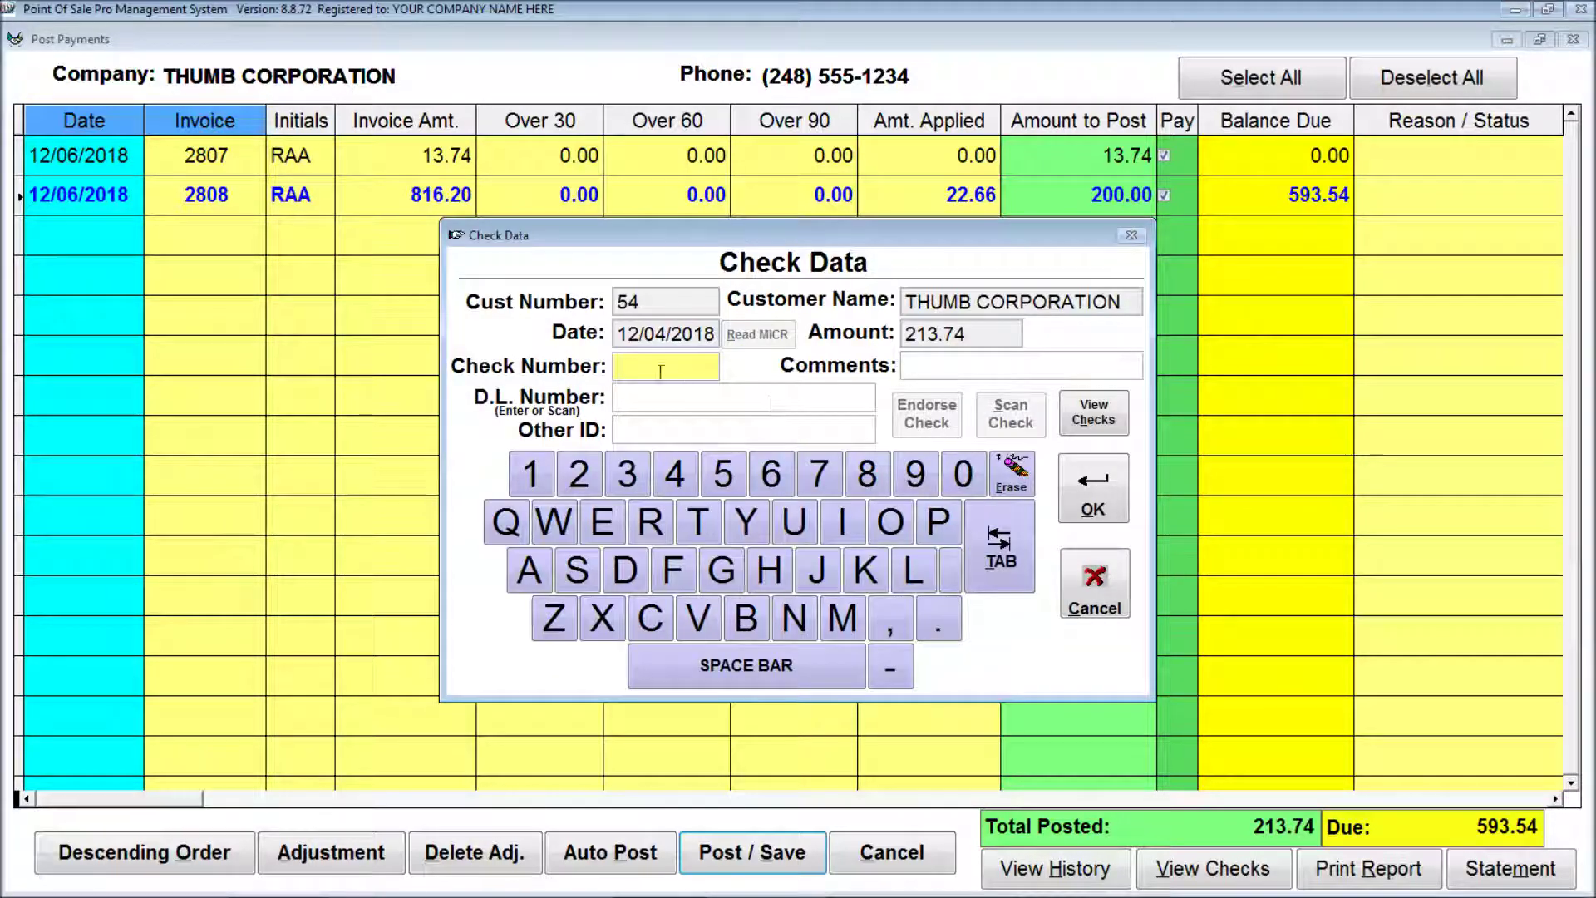
# Step: Enter 12345 as the check number, look over the customer's earlier checks, and accept the check data
pyautogui.write('12345')
pyautogui.click(1096, 420)
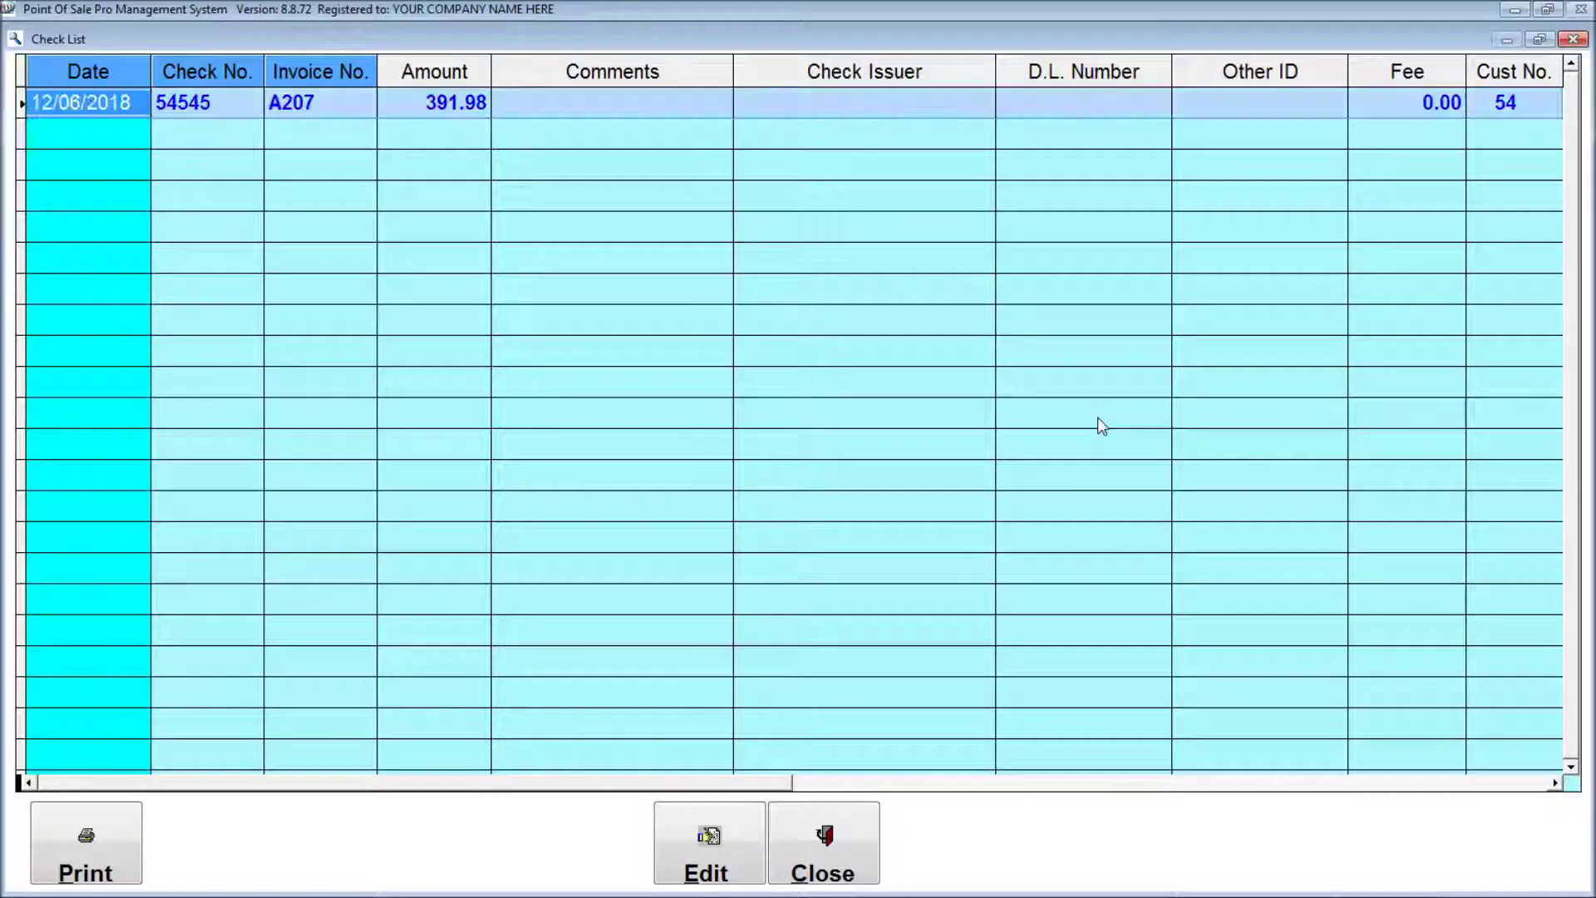
pyautogui.click(831, 838)
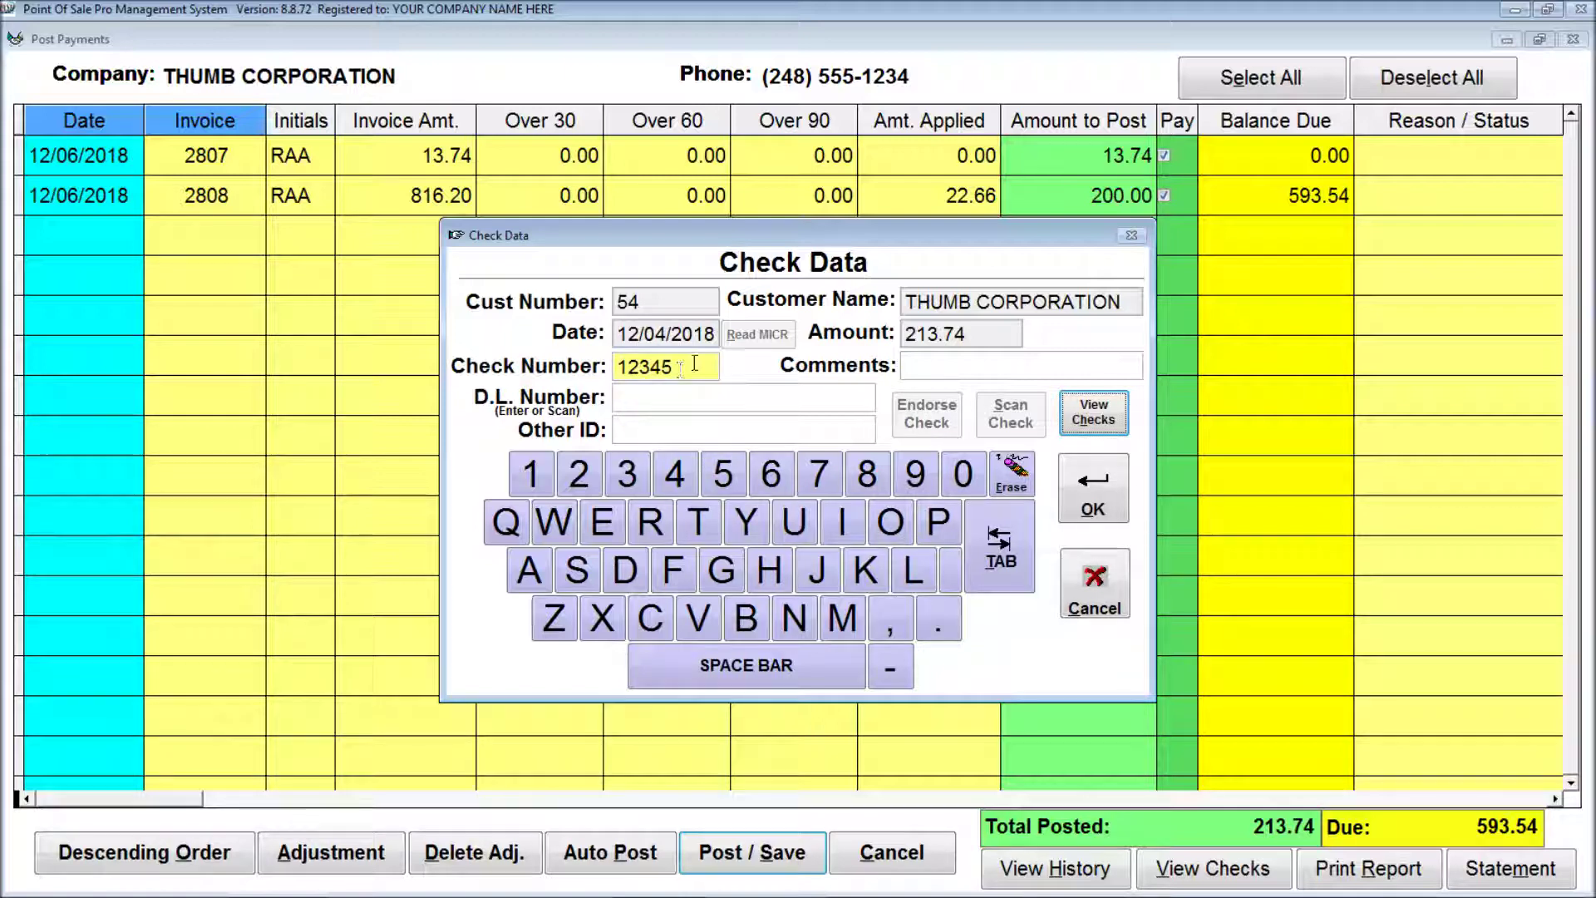
pyautogui.click(1093, 494)
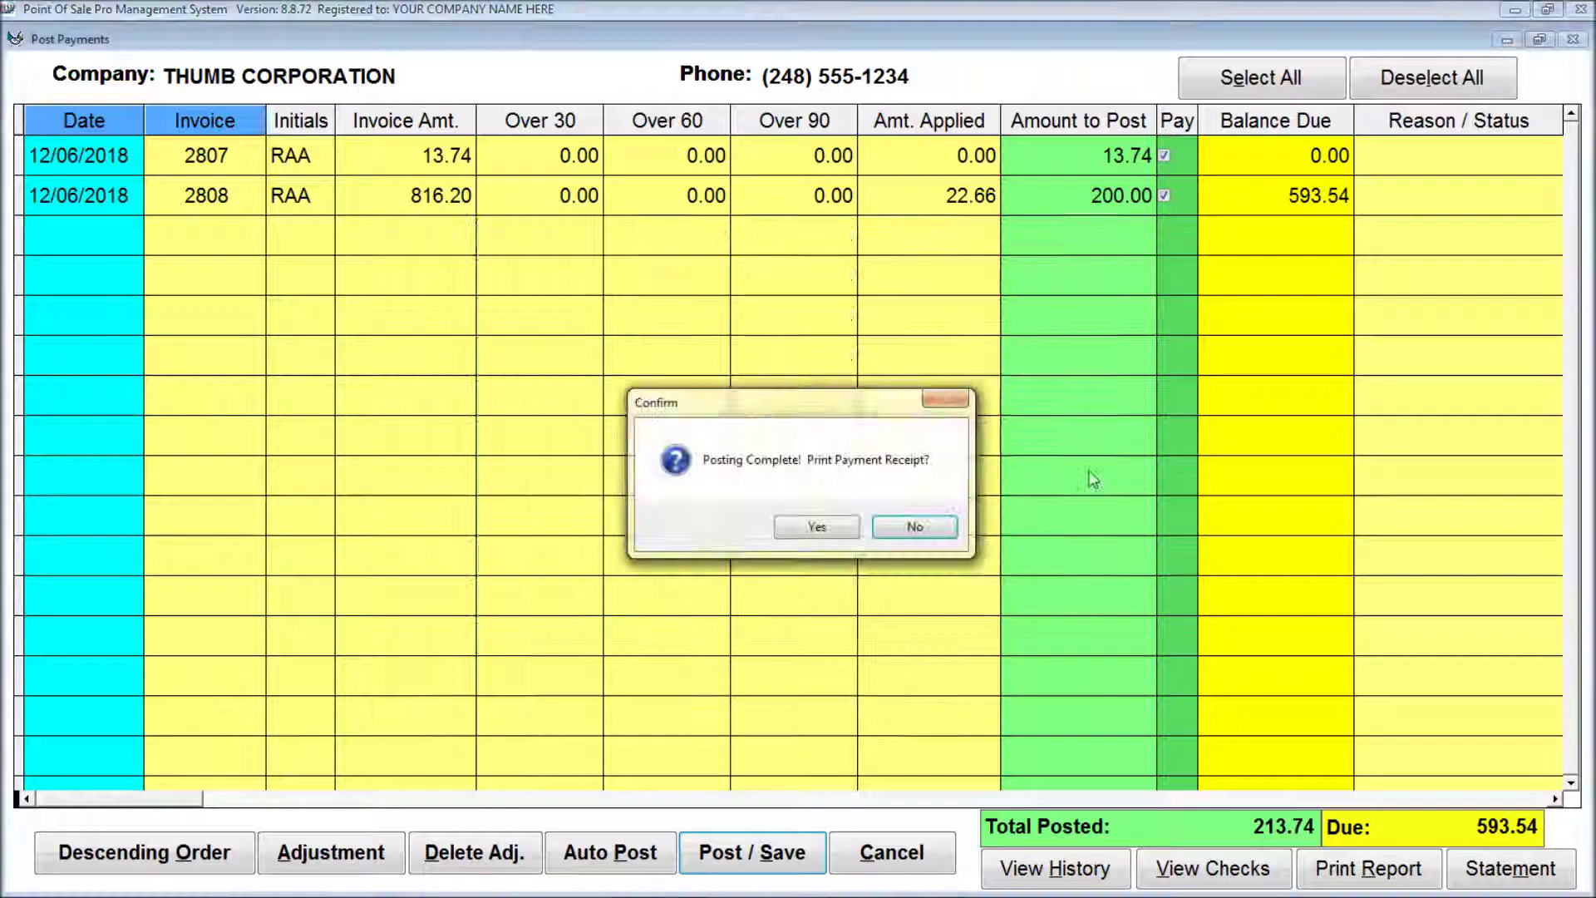
# Step: Print one copy of the payment receipt on the Samsung M2070 Series printer
pyautogui.click(813, 529)
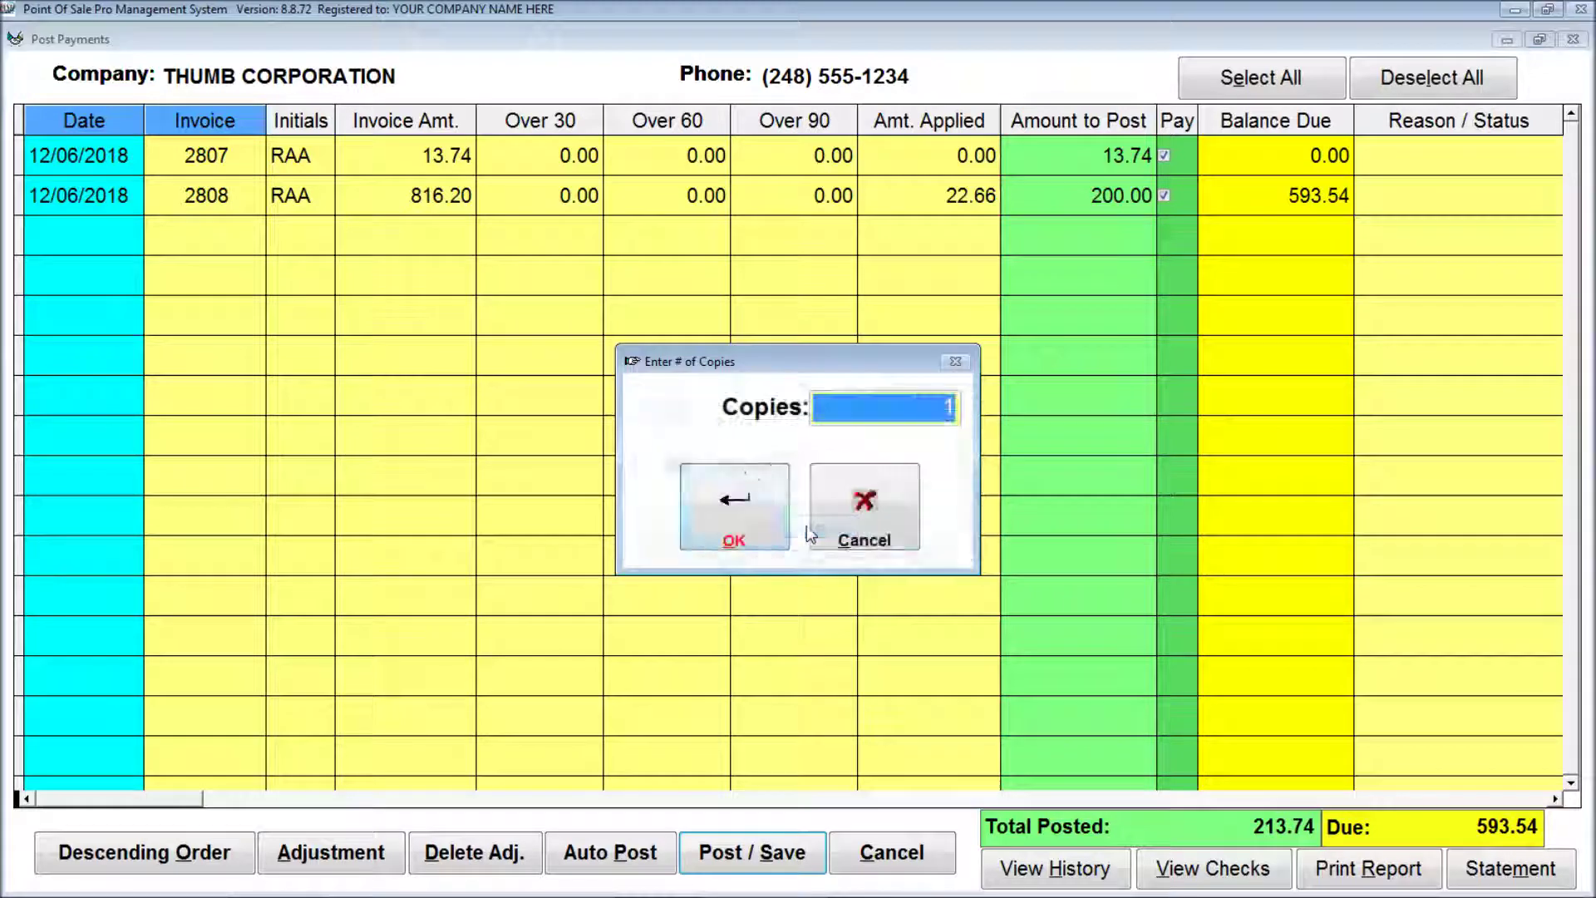
pyautogui.click(740, 502)
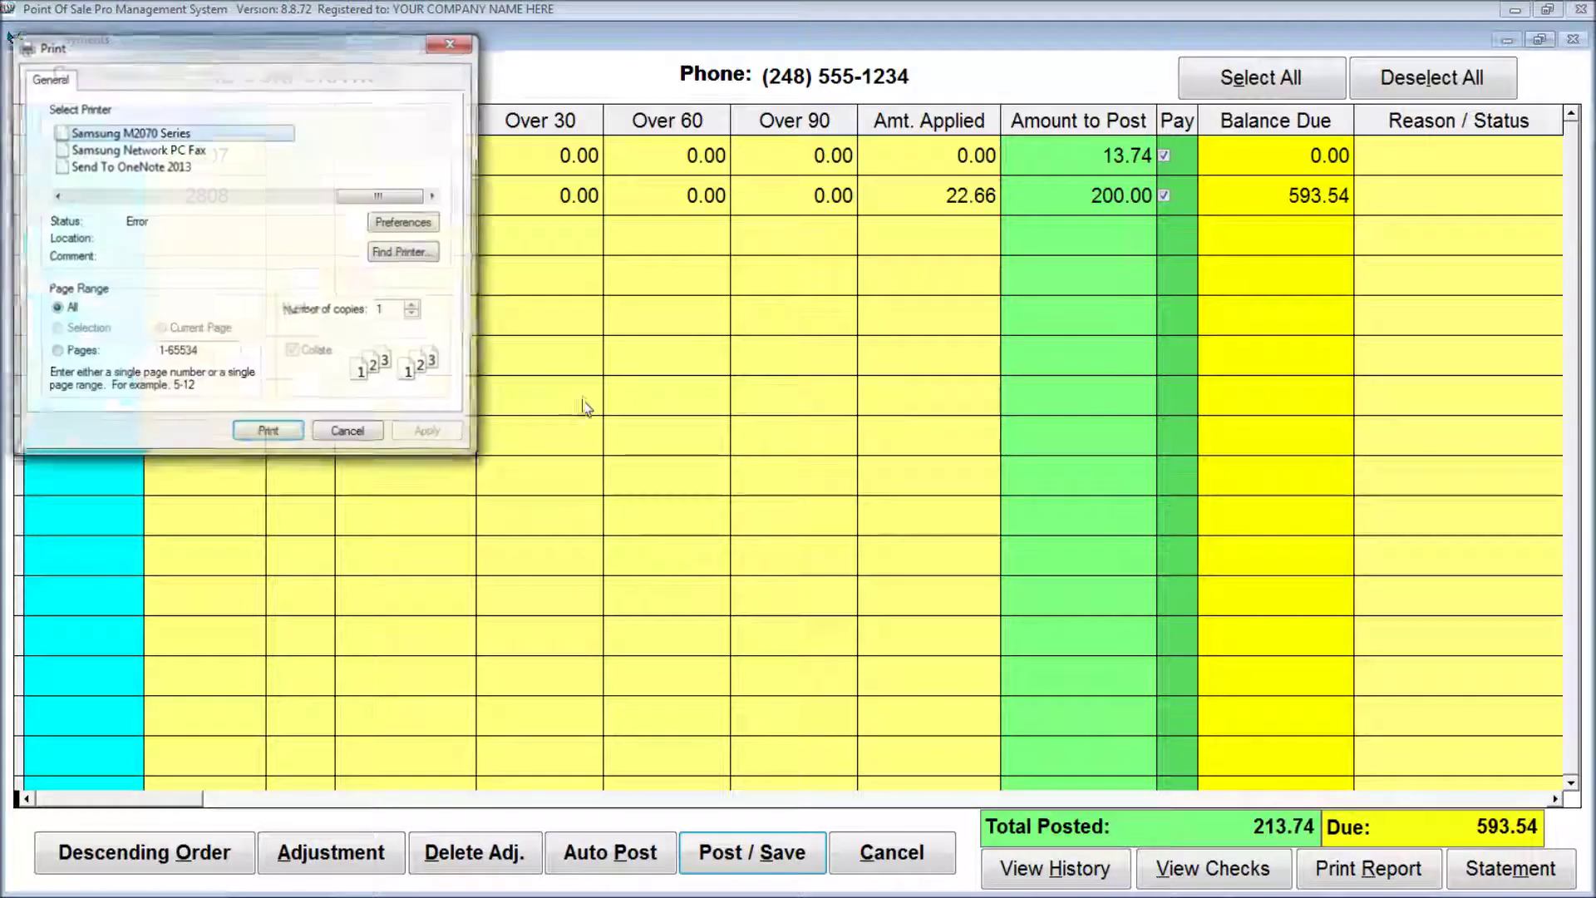
pyautogui.click(269, 434)
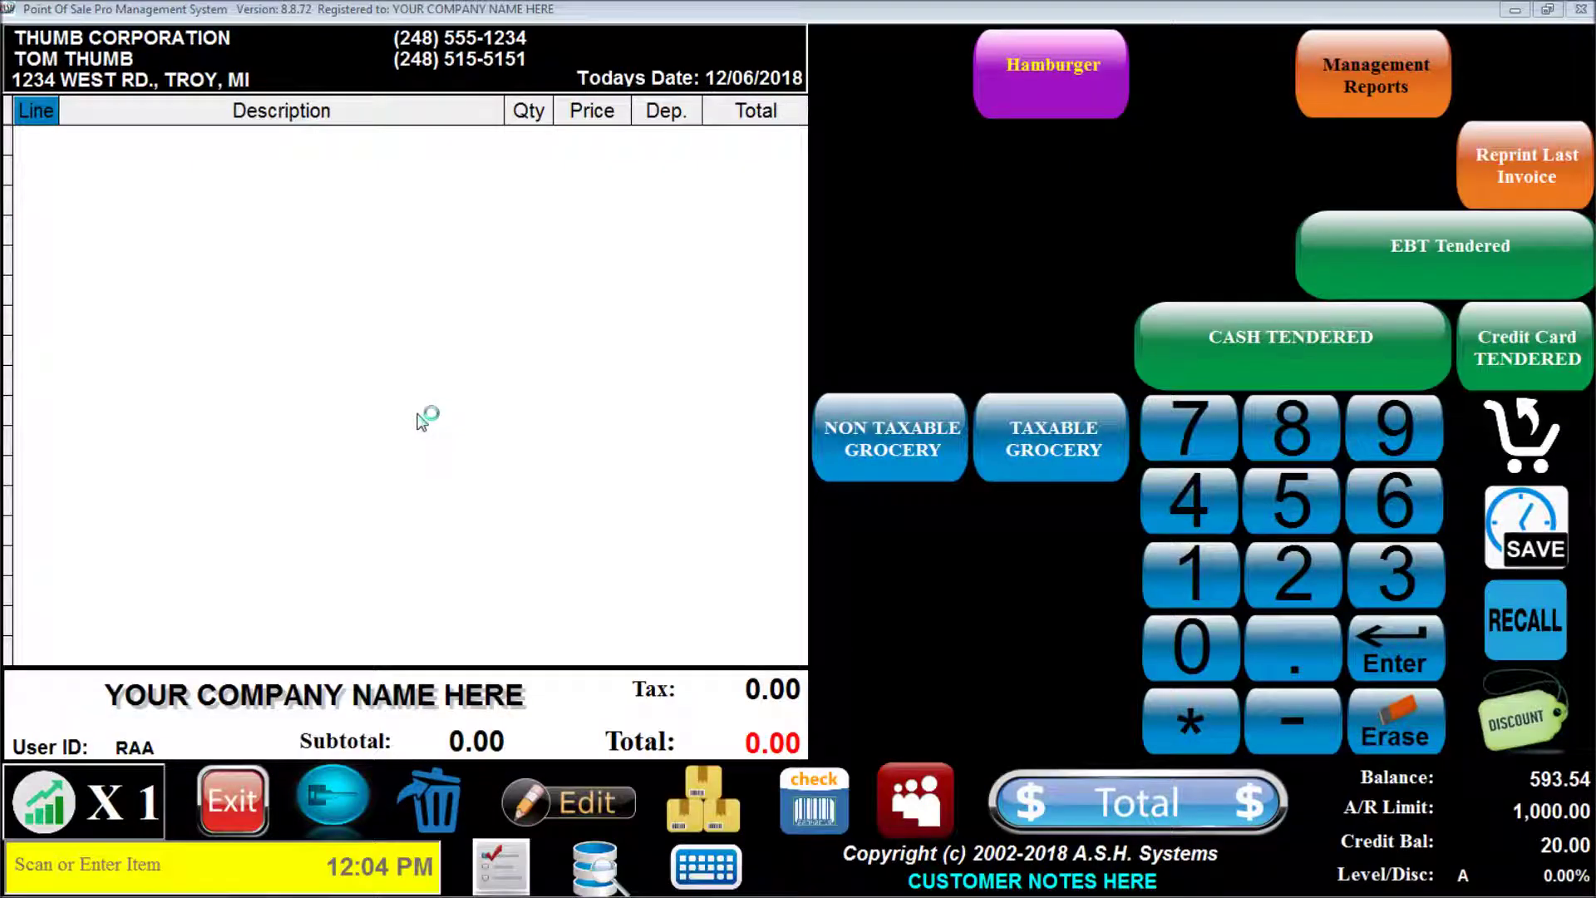
# Step: Exit the sales screen, look up the company THUMB in the customer list, and open THUMB CORPORATION's record for editing
pyautogui.click(235, 798)
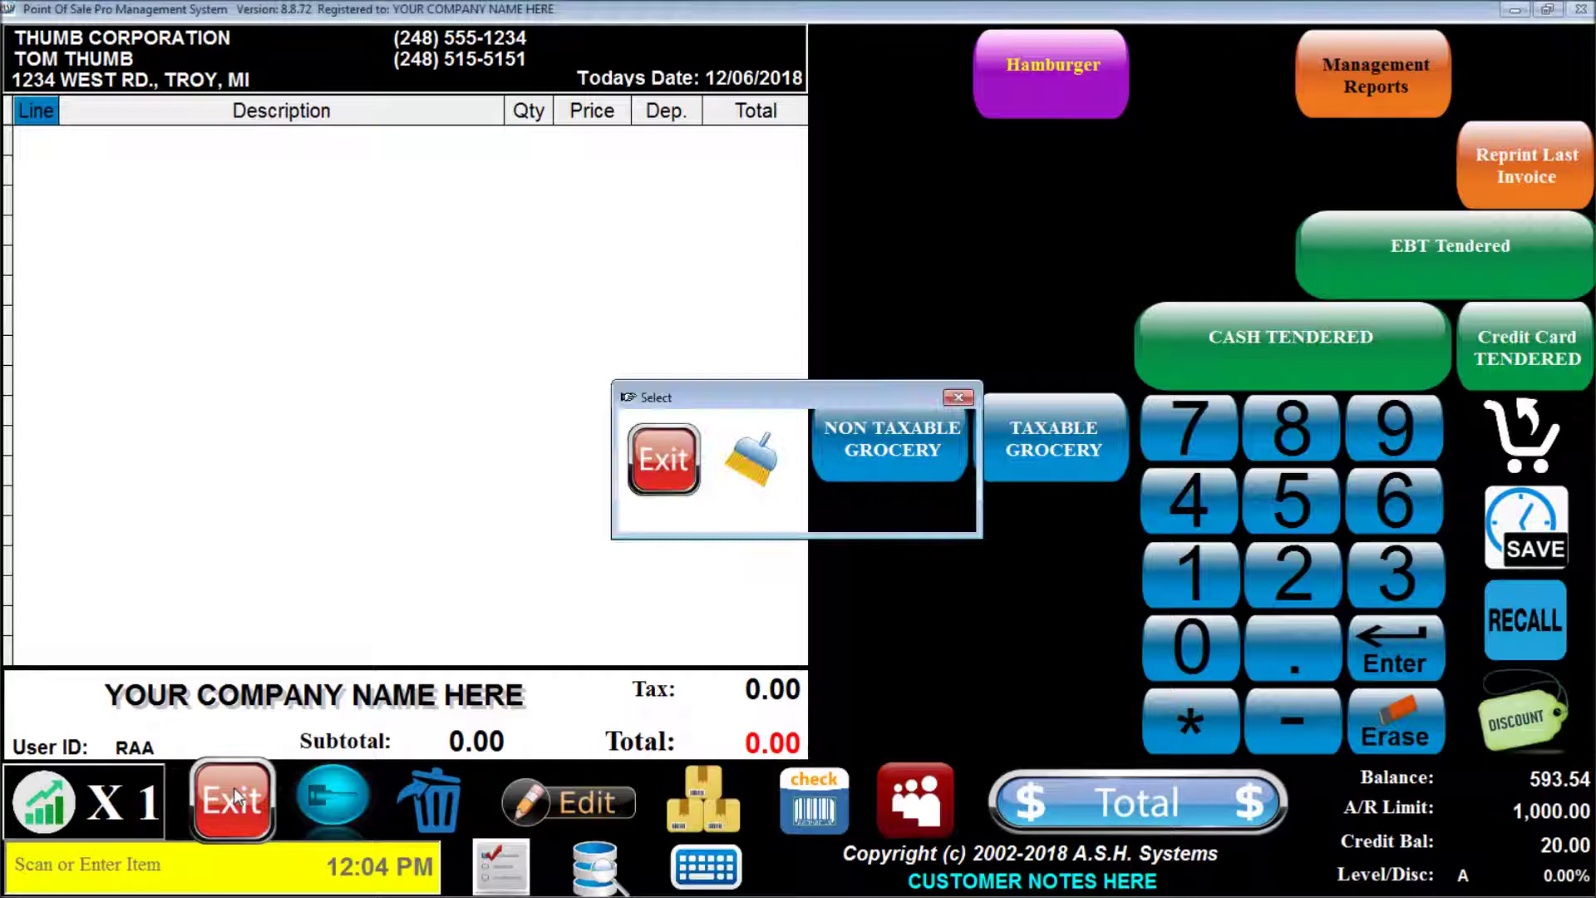
pyautogui.click(680, 482)
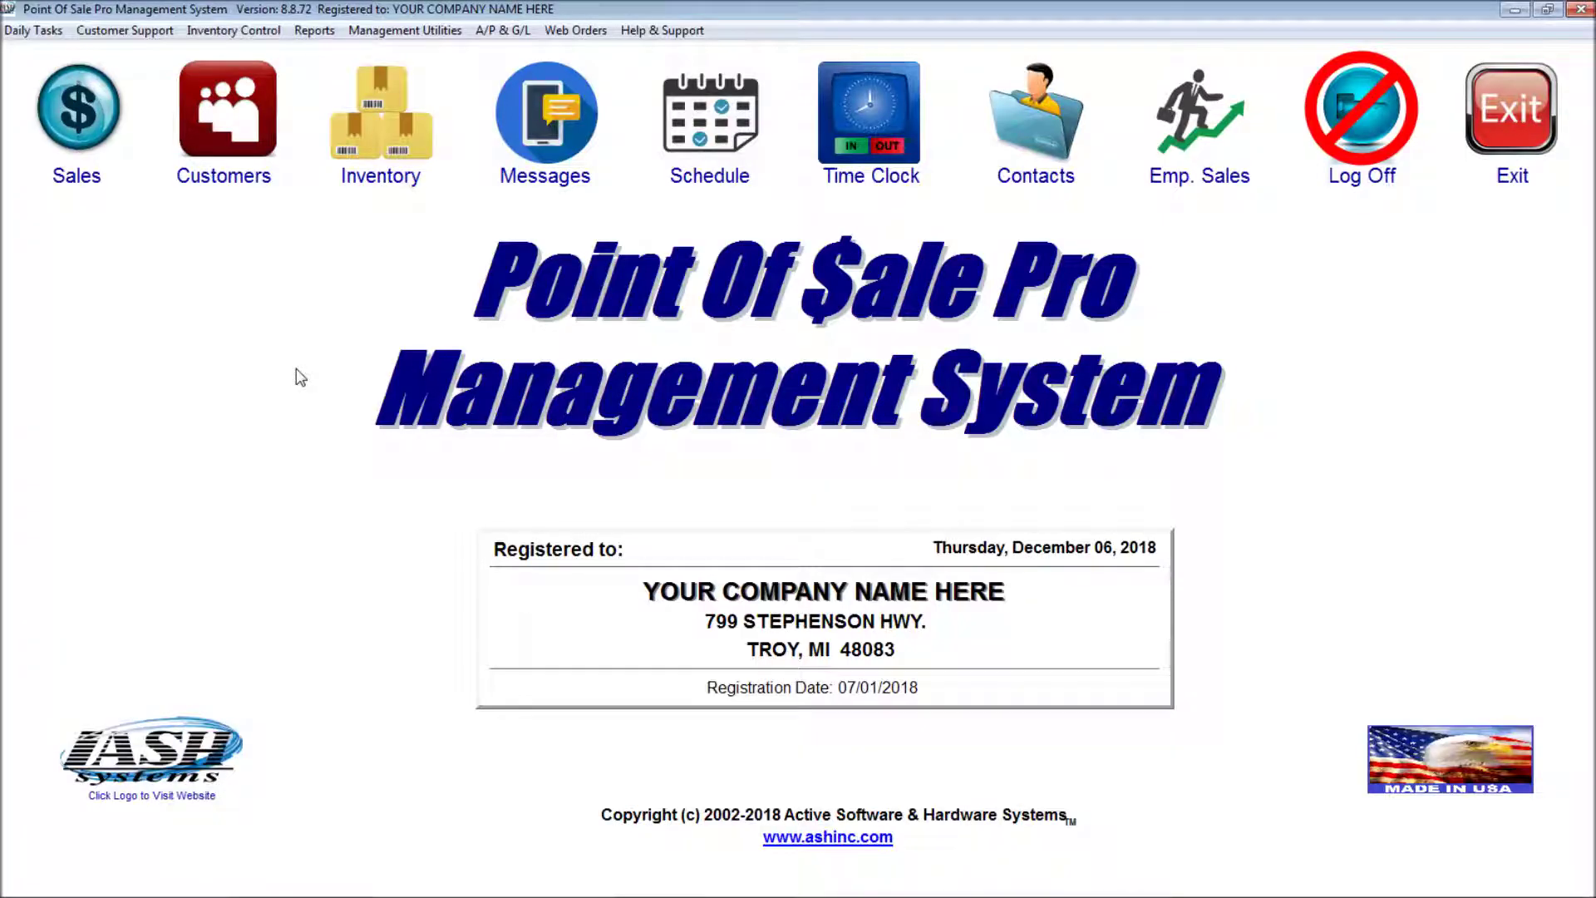
pyautogui.click(133, 28)
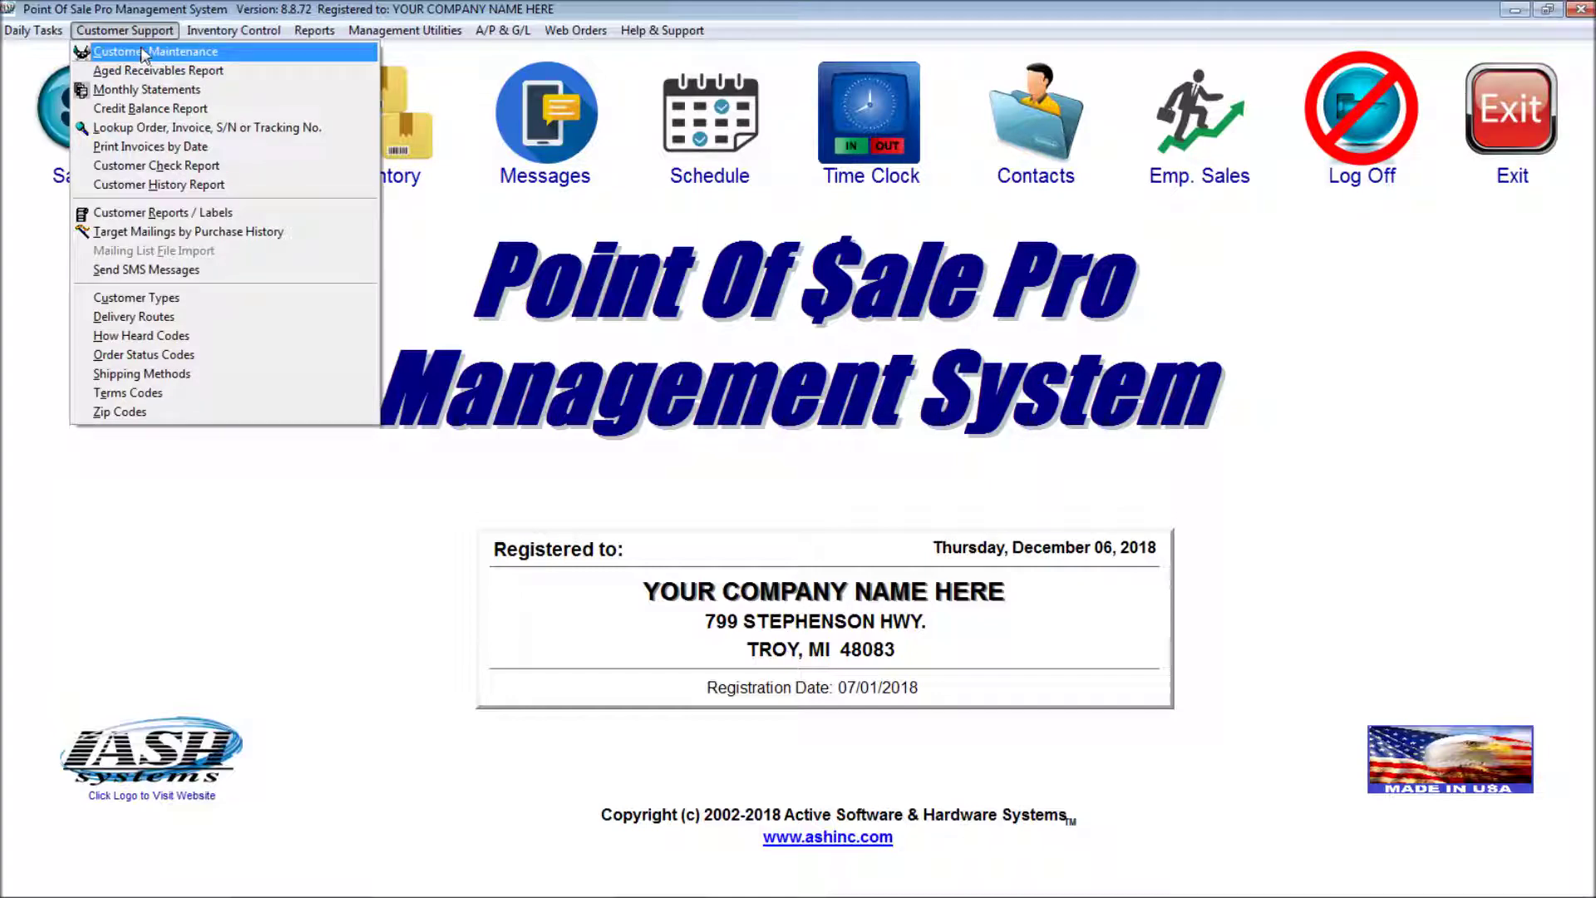
pyautogui.click(413, 307)
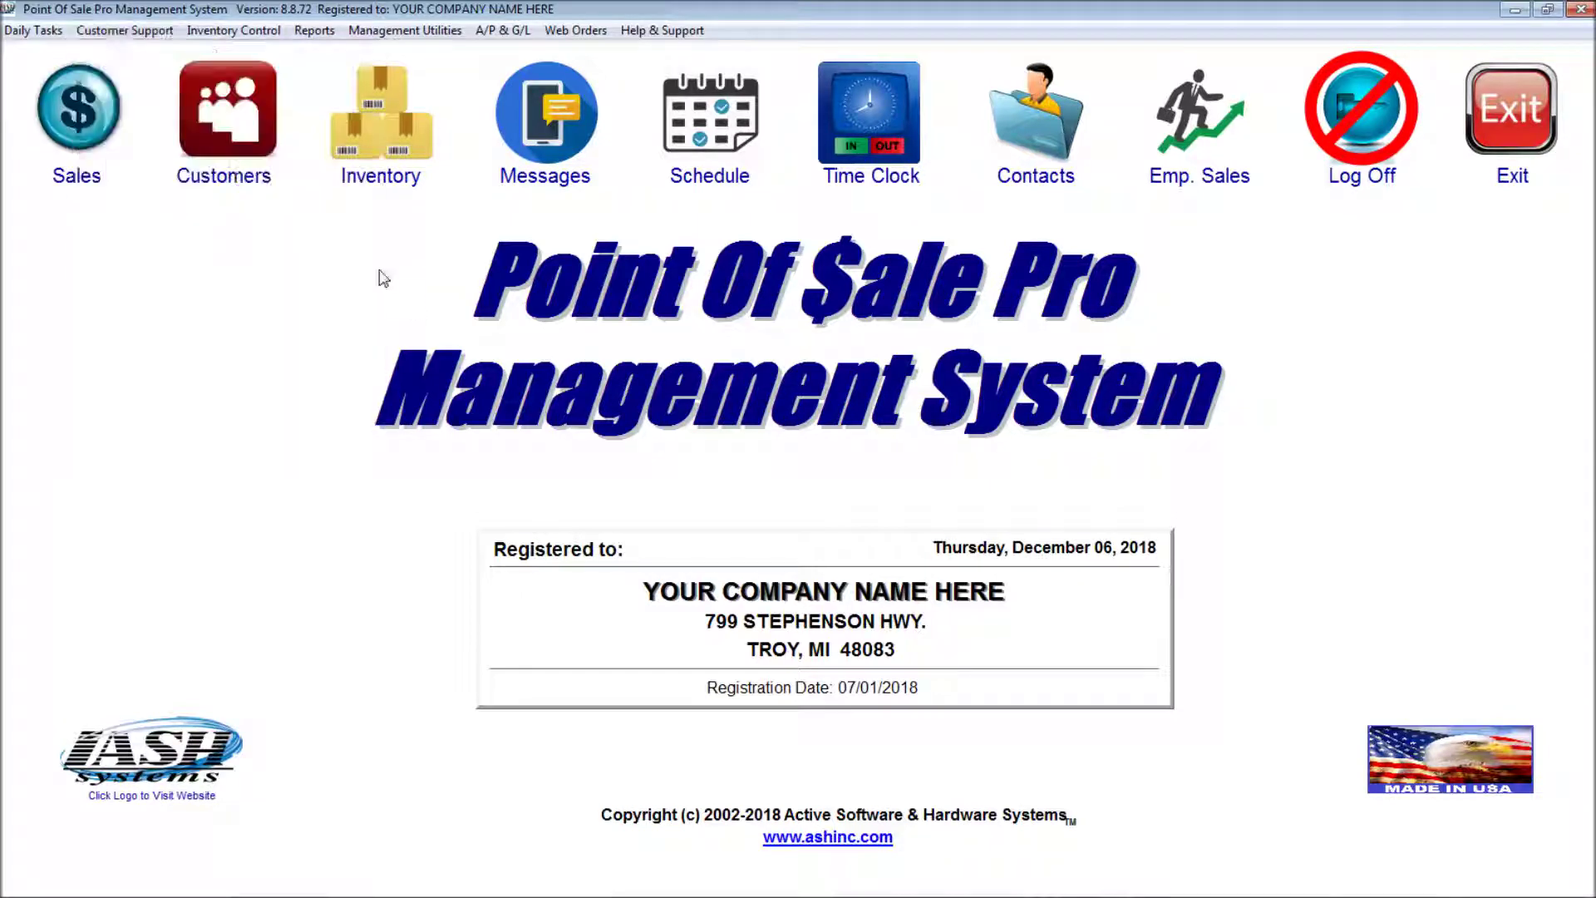
pyautogui.click(231, 121)
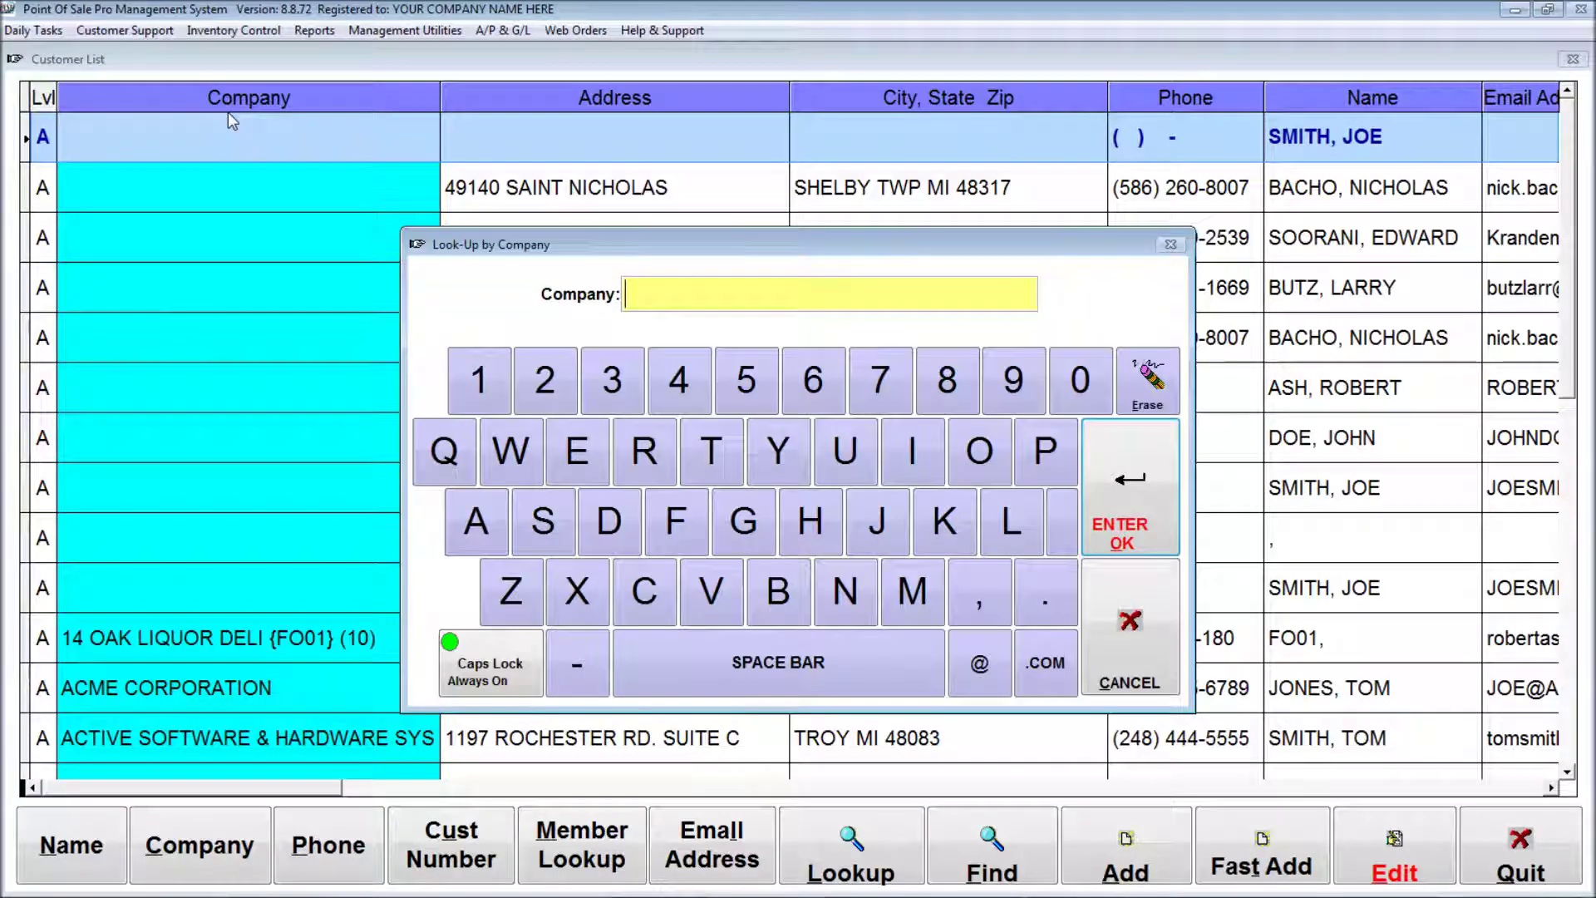
pyautogui.write('THUMB')
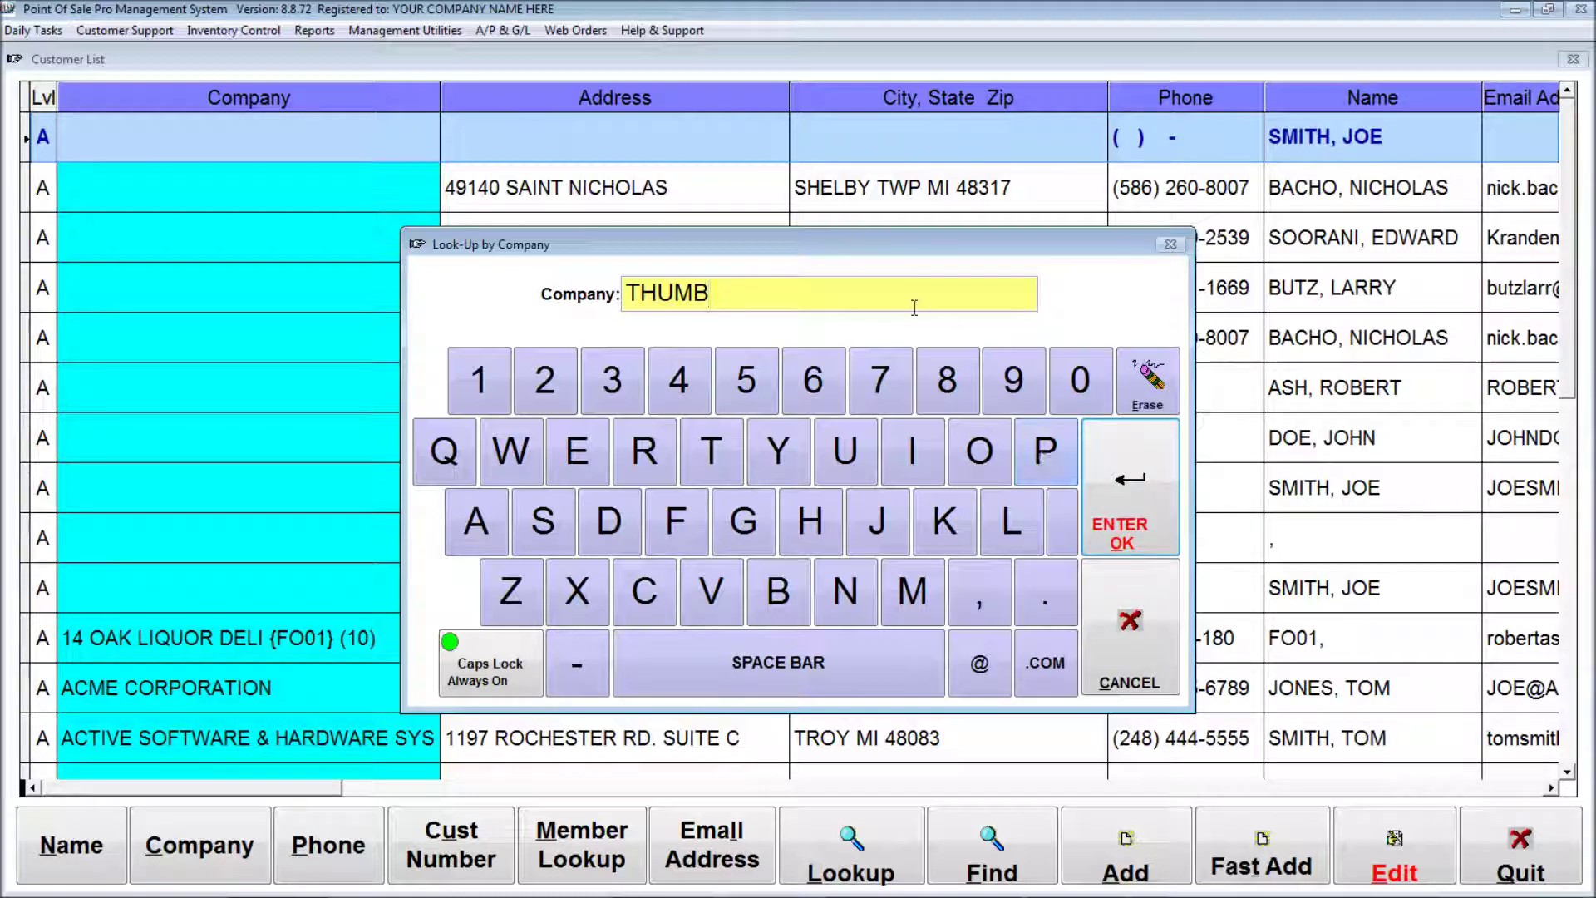
pyautogui.click(1129, 499)
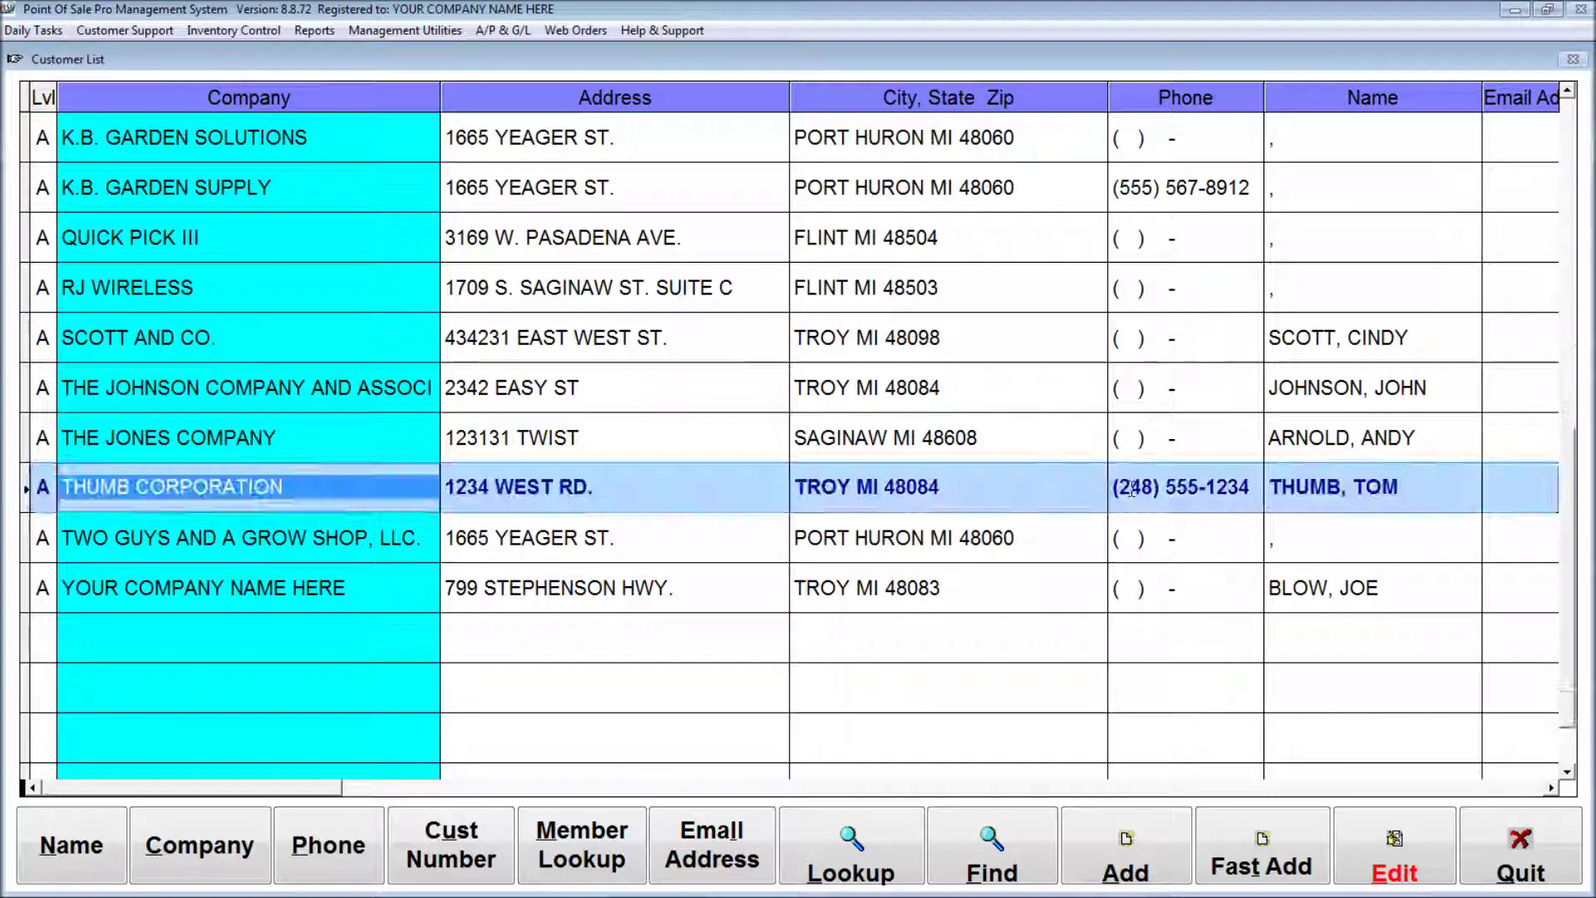
pyautogui.click(1380, 834)
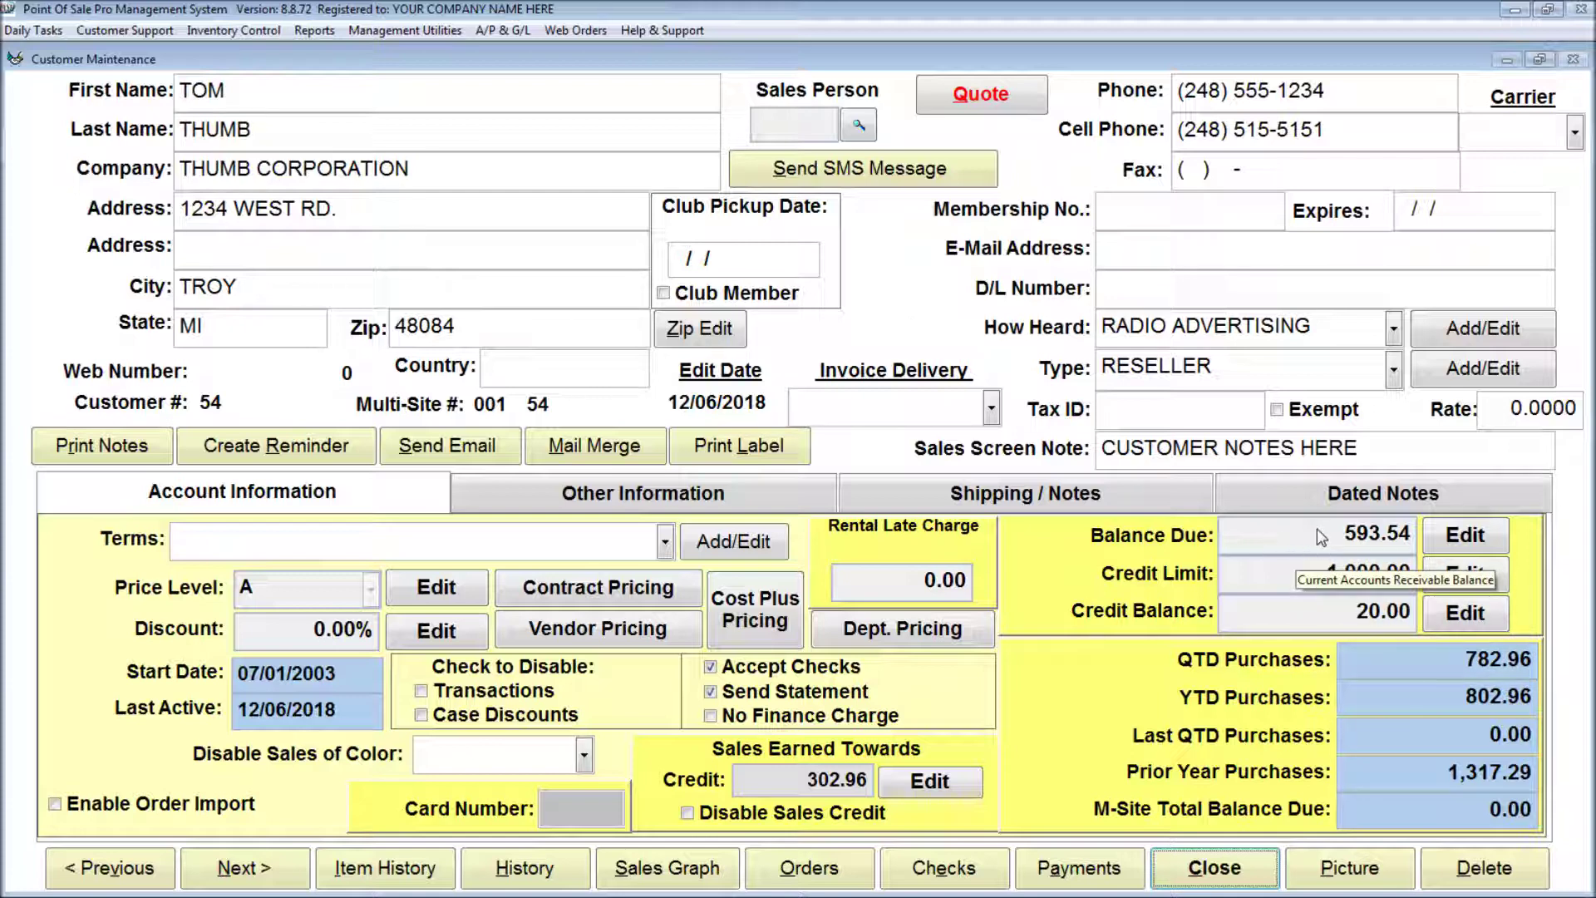
# Step: From the customer's payment posting screen, examine the posted payments in the history and the entries in the check list
pyautogui.click(1081, 871)
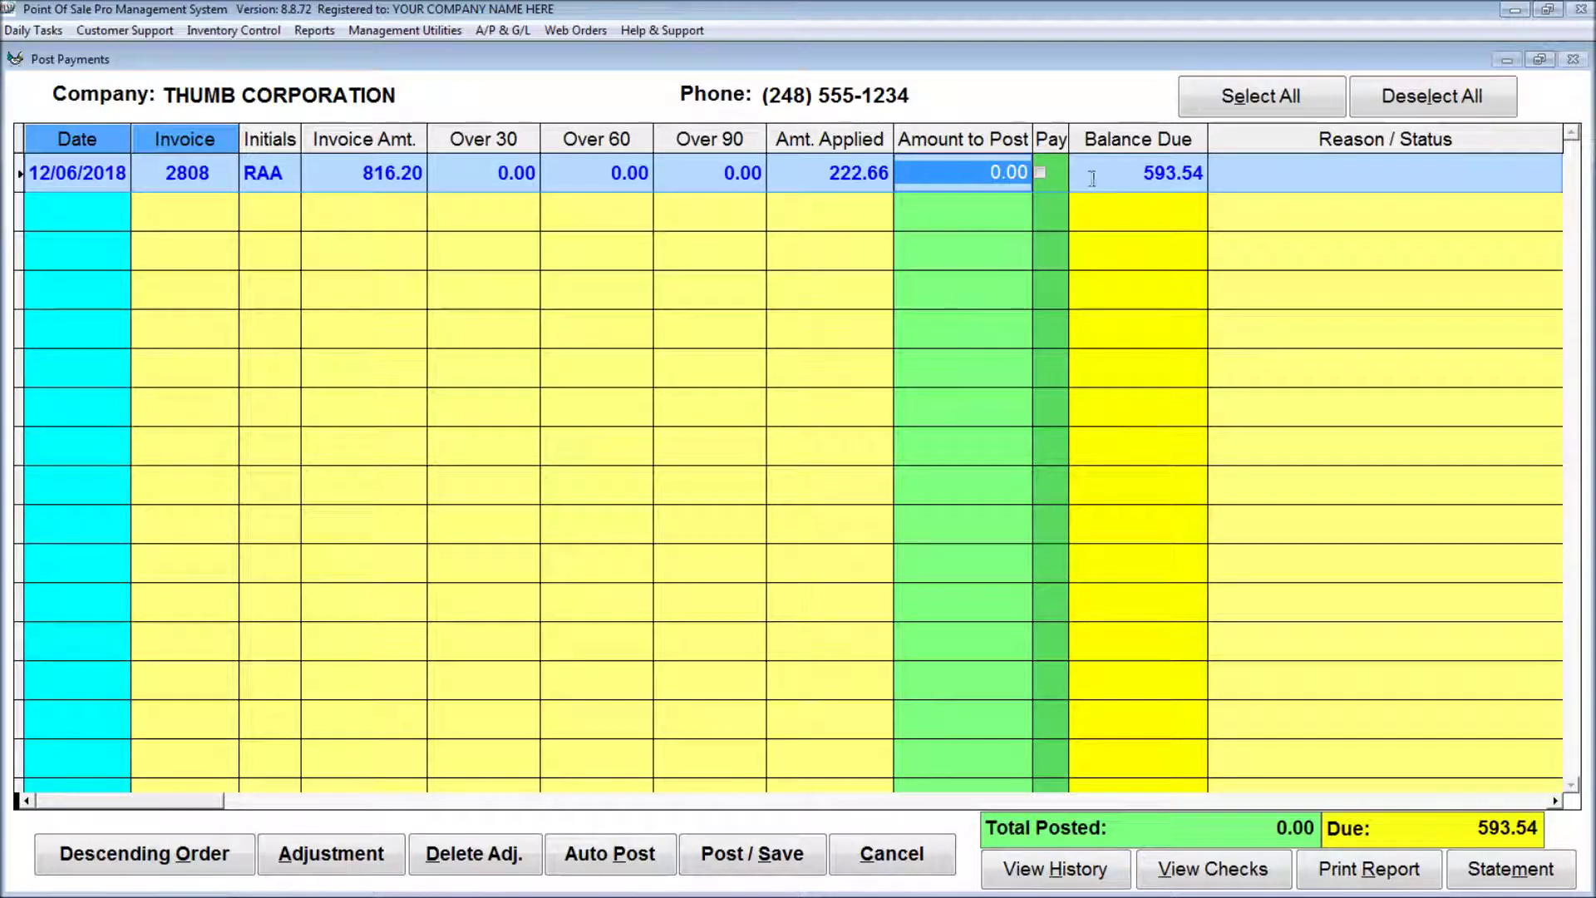
pyautogui.click(1075, 869)
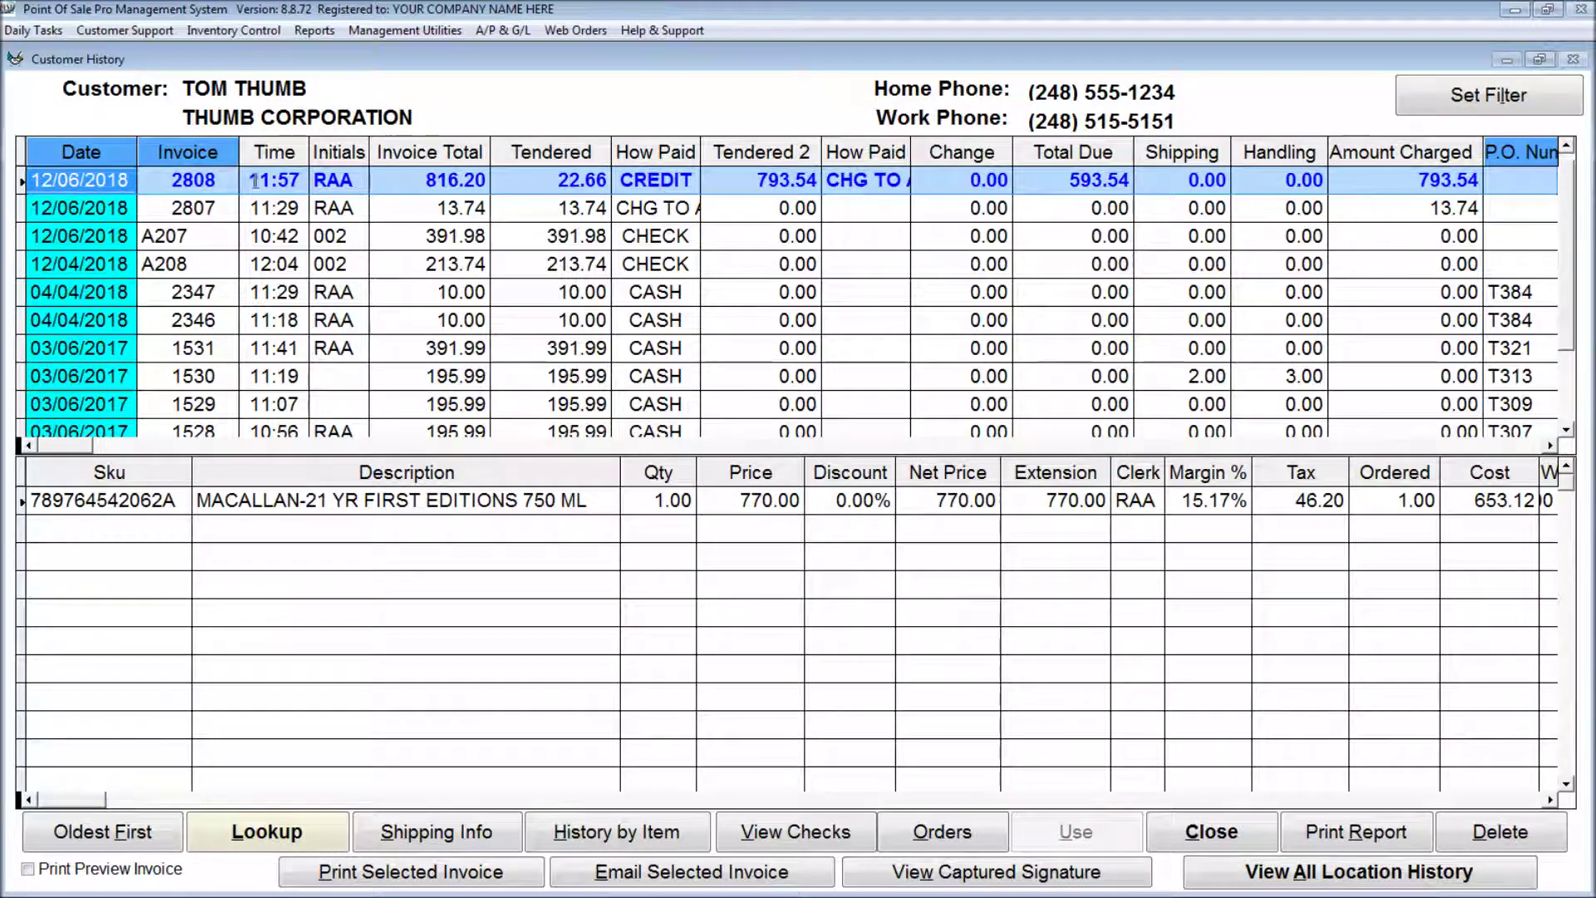
pyautogui.click(194, 235)
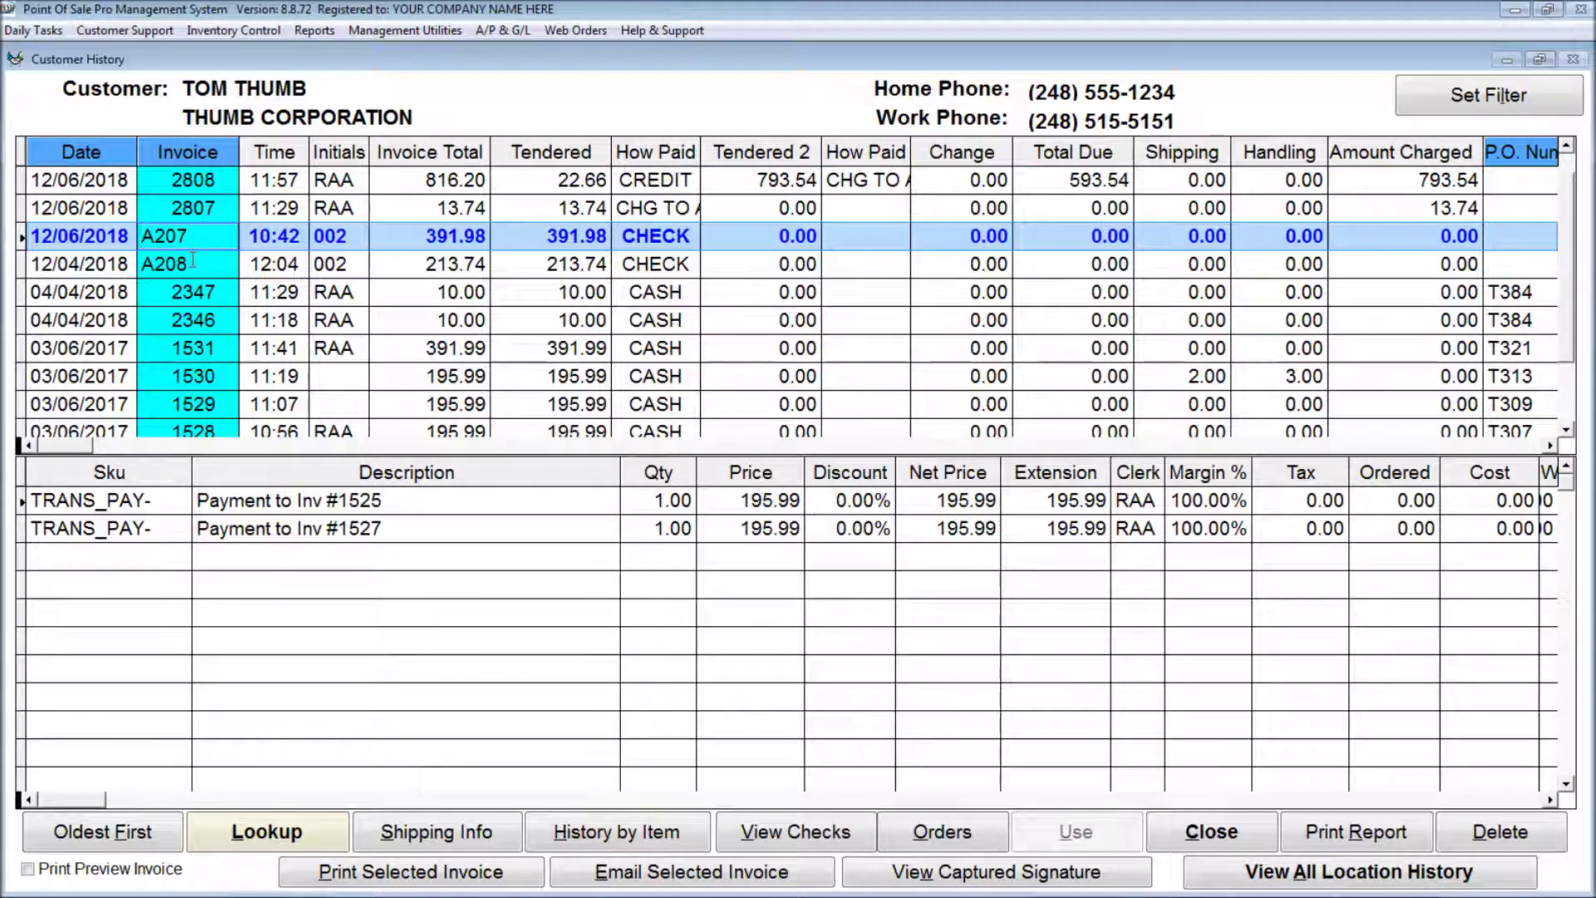
pyautogui.click(192, 263)
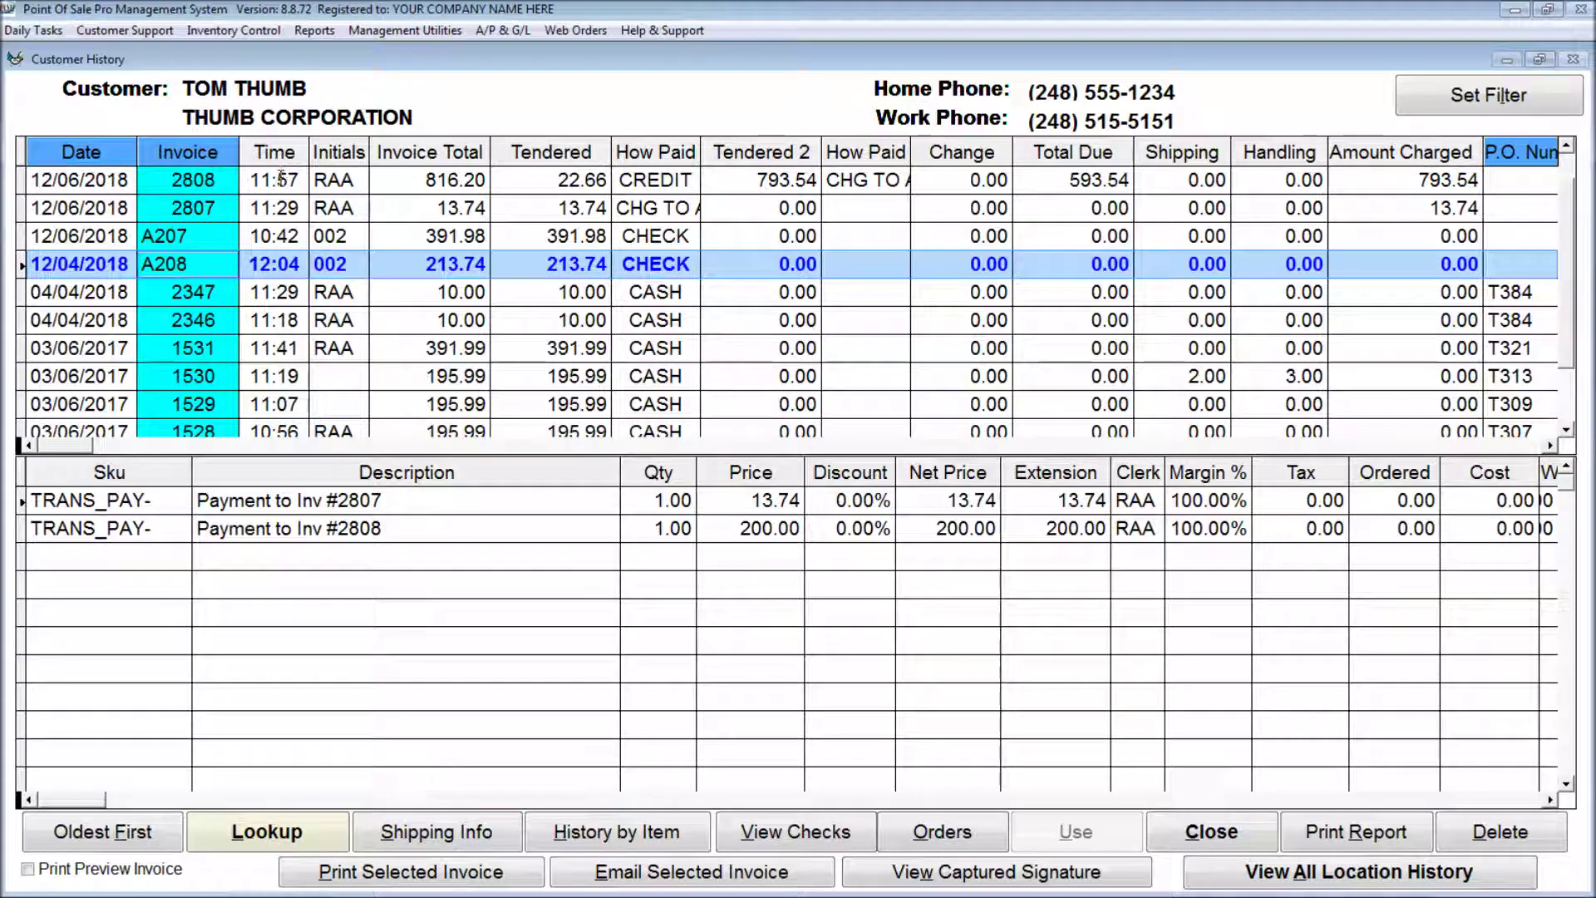
pyautogui.click(278, 179)
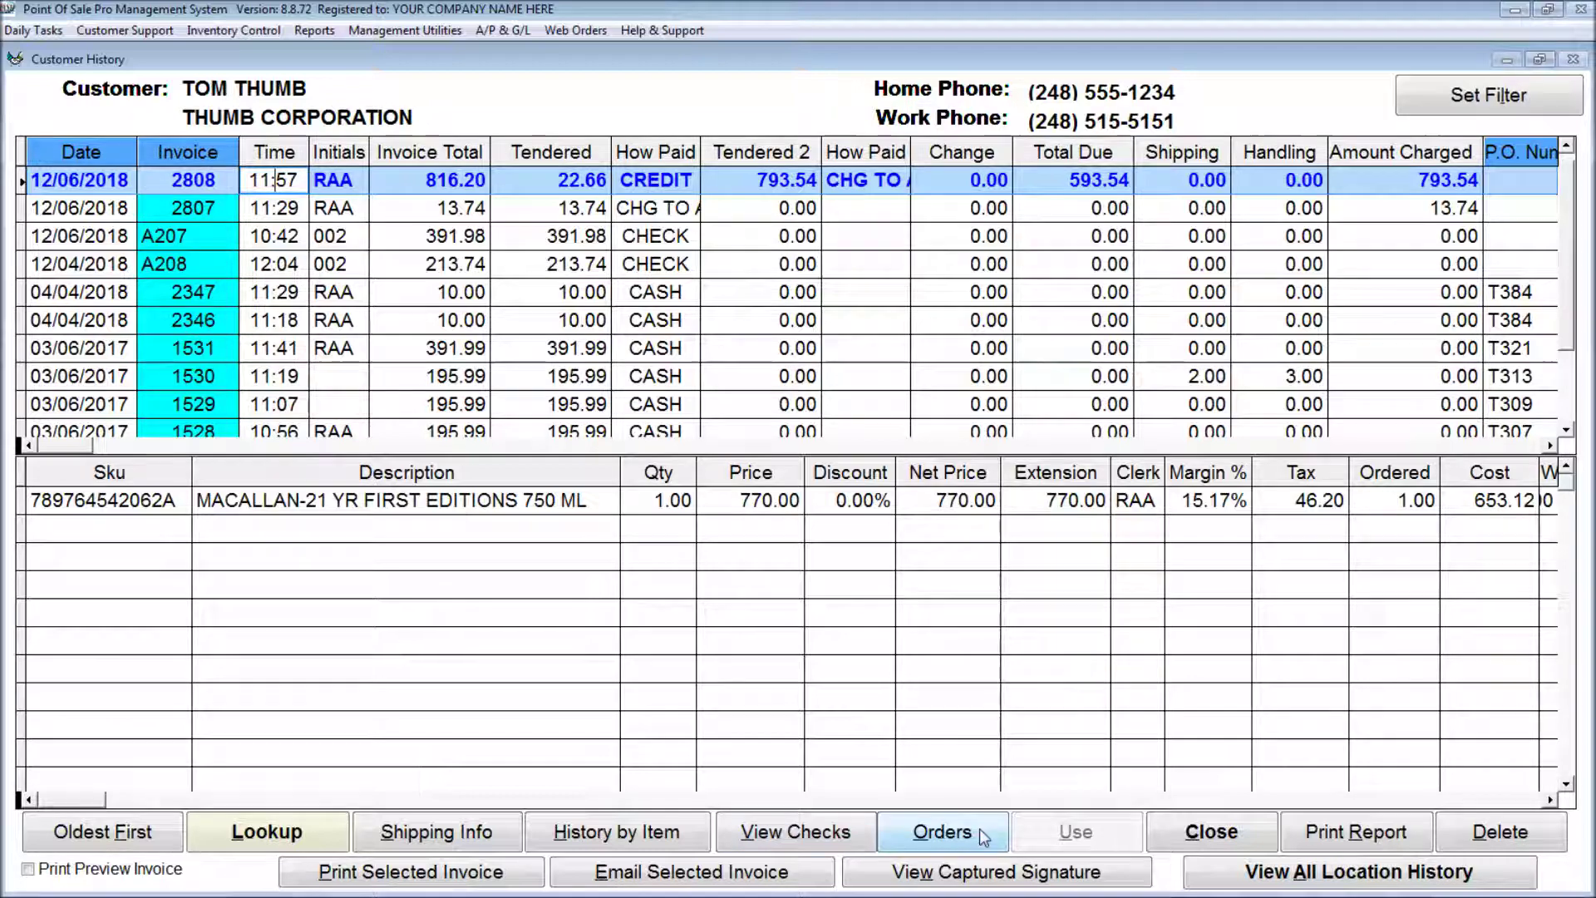
pyautogui.click(1203, 833)
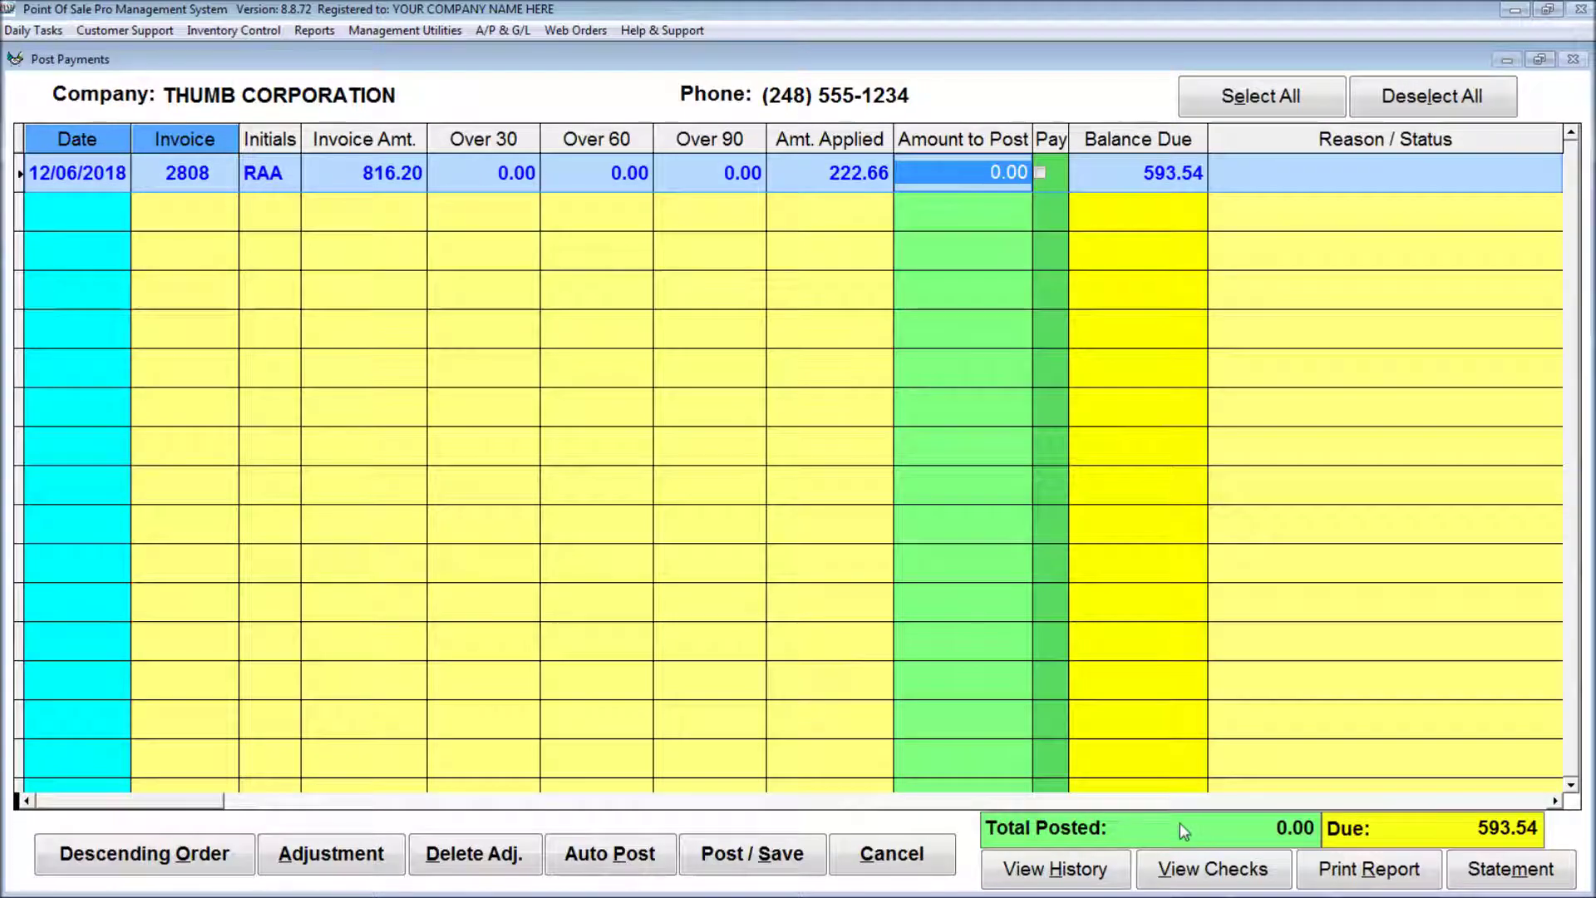
pyautogui.click(1236, 873)
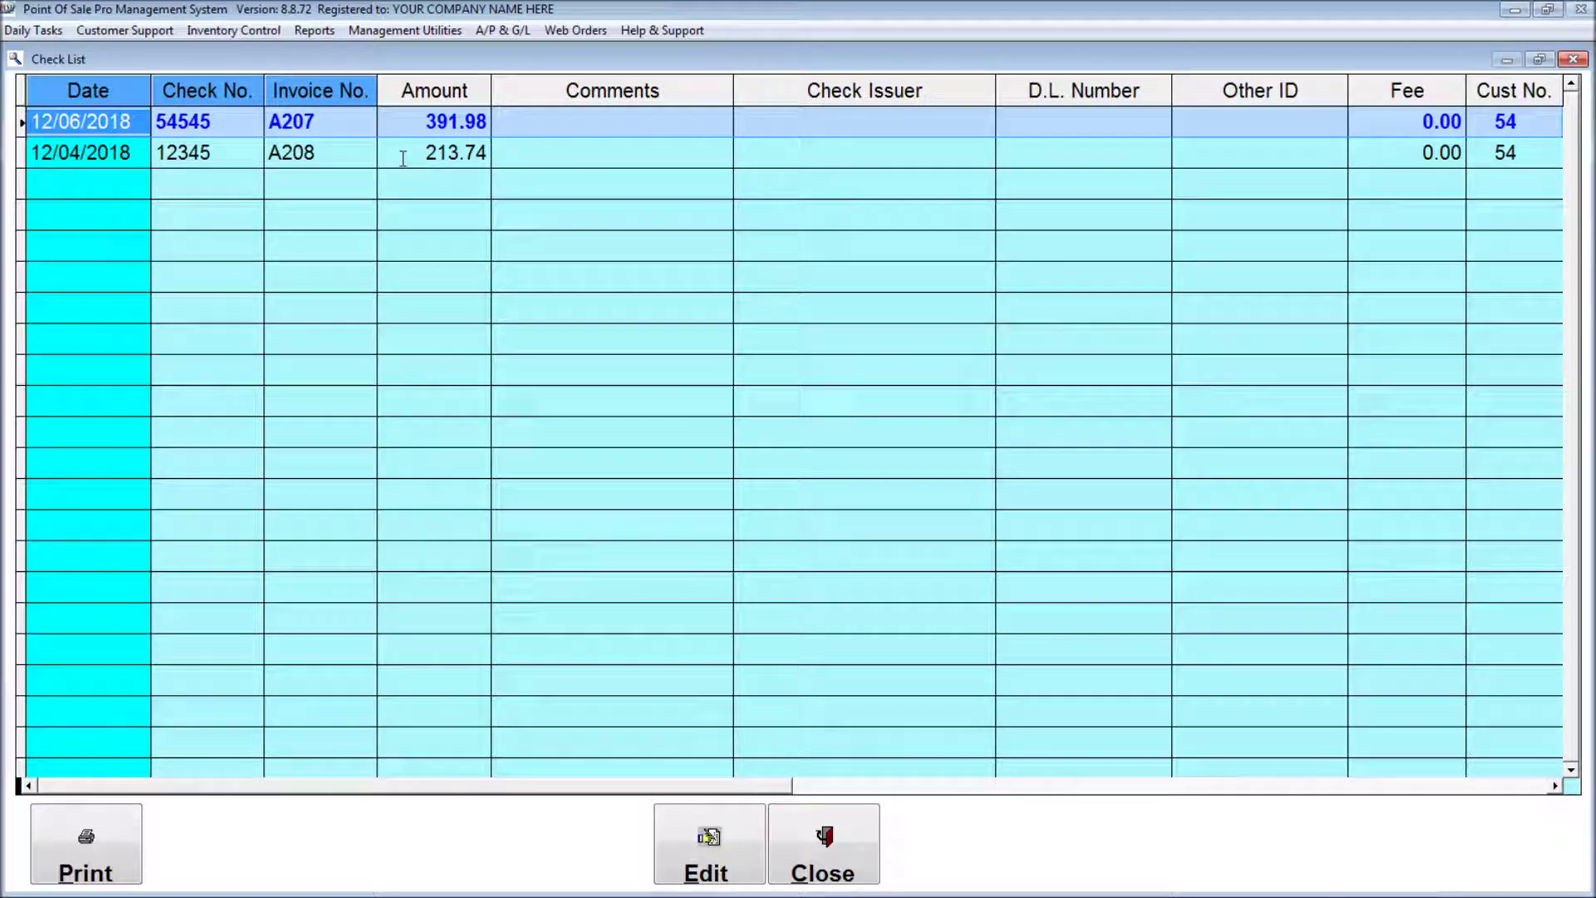
pyautogui.click(835, 836)
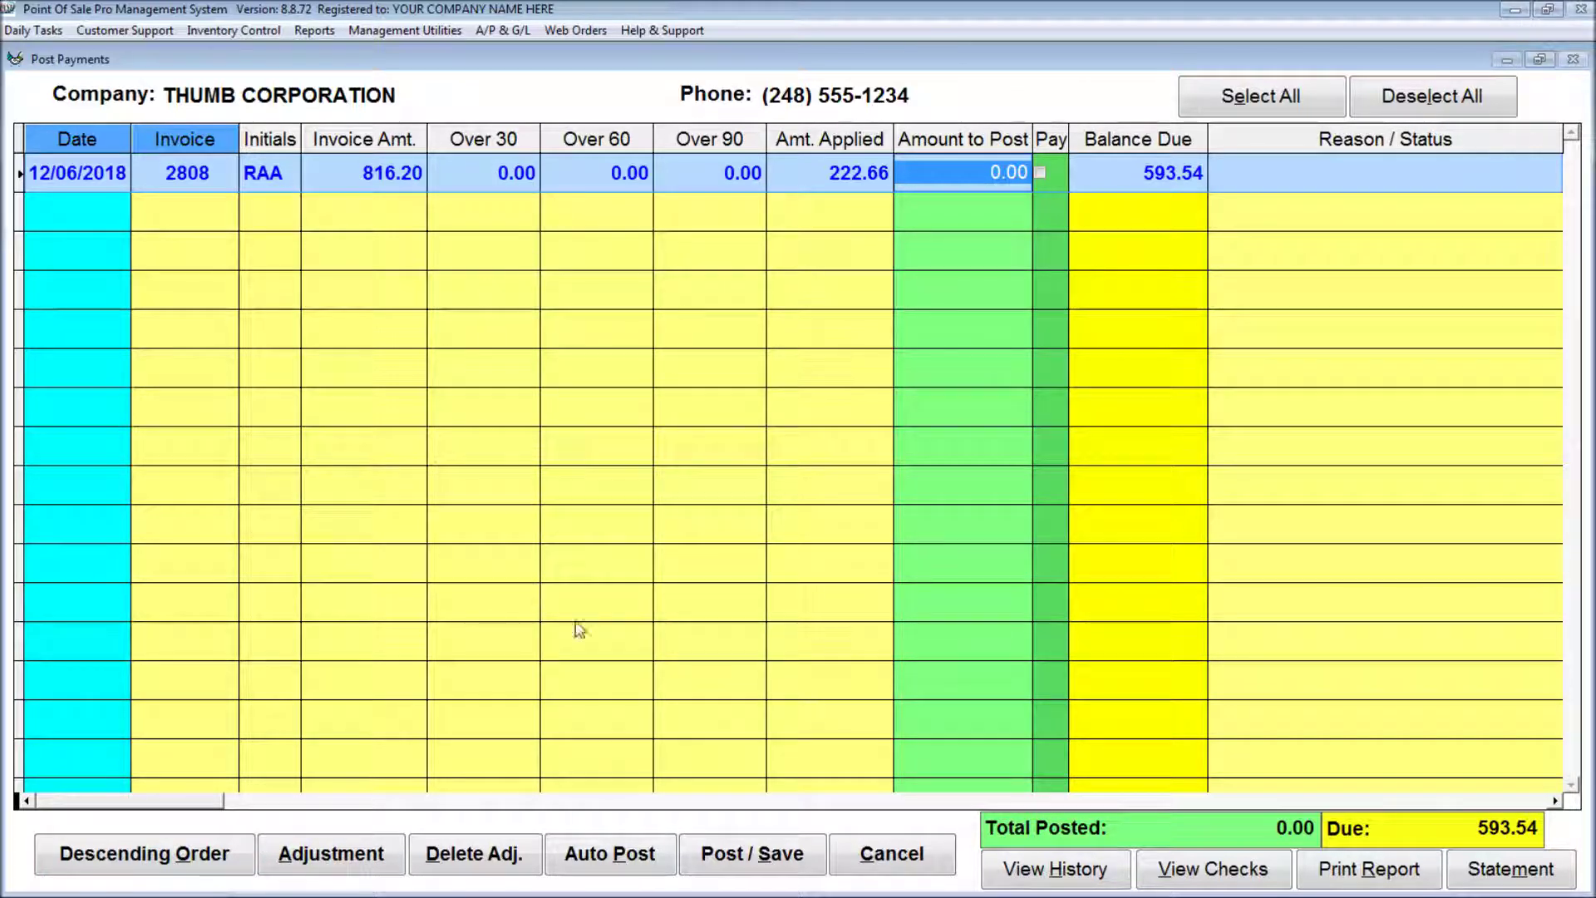
# Step: Enter an A/R adjustment of 20.00 with initials RAA and reason CREDIT, and mark it as a pre-payment
pyautogui.click(354, 860)
pyautogui.write('RAA')
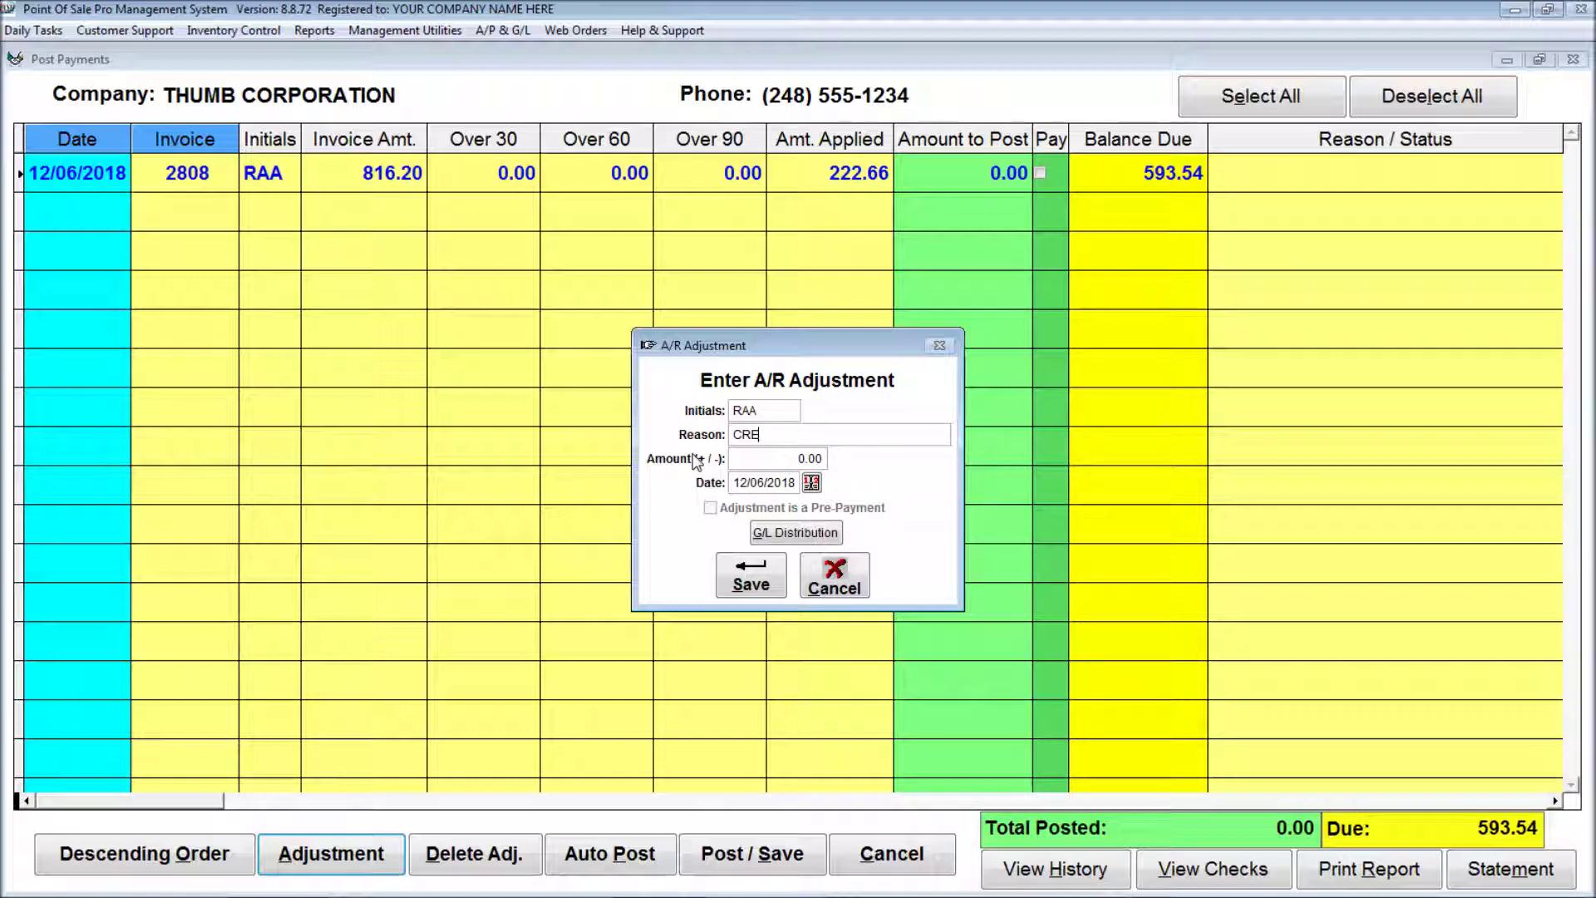
pyautogui.click(758, 456)
pyautogui.write('20')
pyautogui.press('Tab')
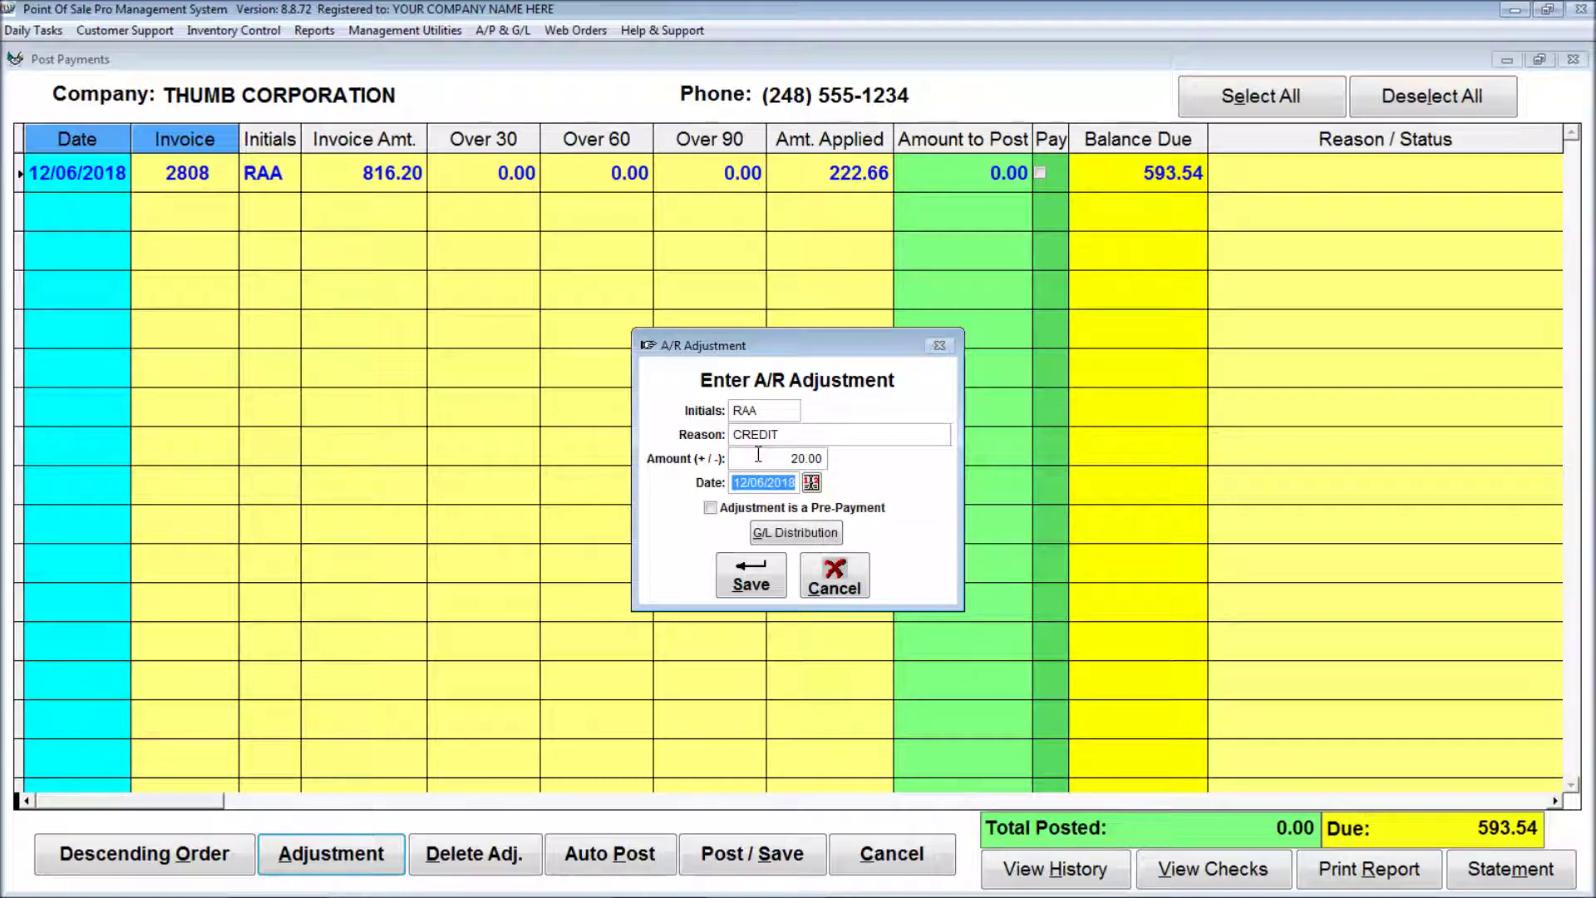
pyautogui.click(749, 508)
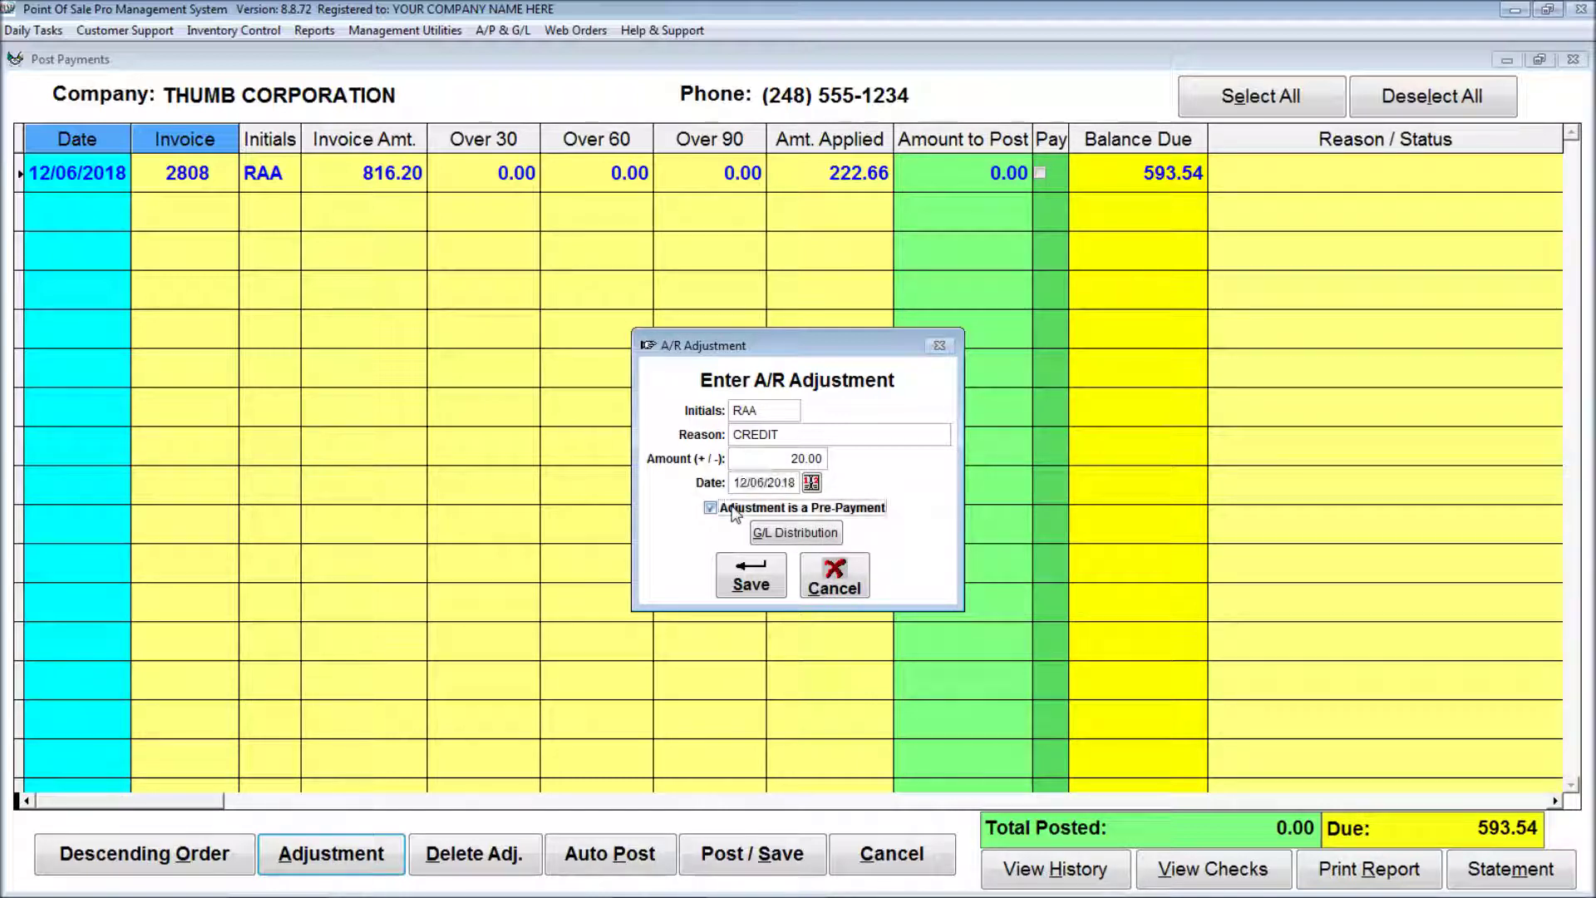
# Step: Review the general ledger distribution of the CREDIT adjustment and save the adjustment with its journal entry
pyautogui.click(788, 537)
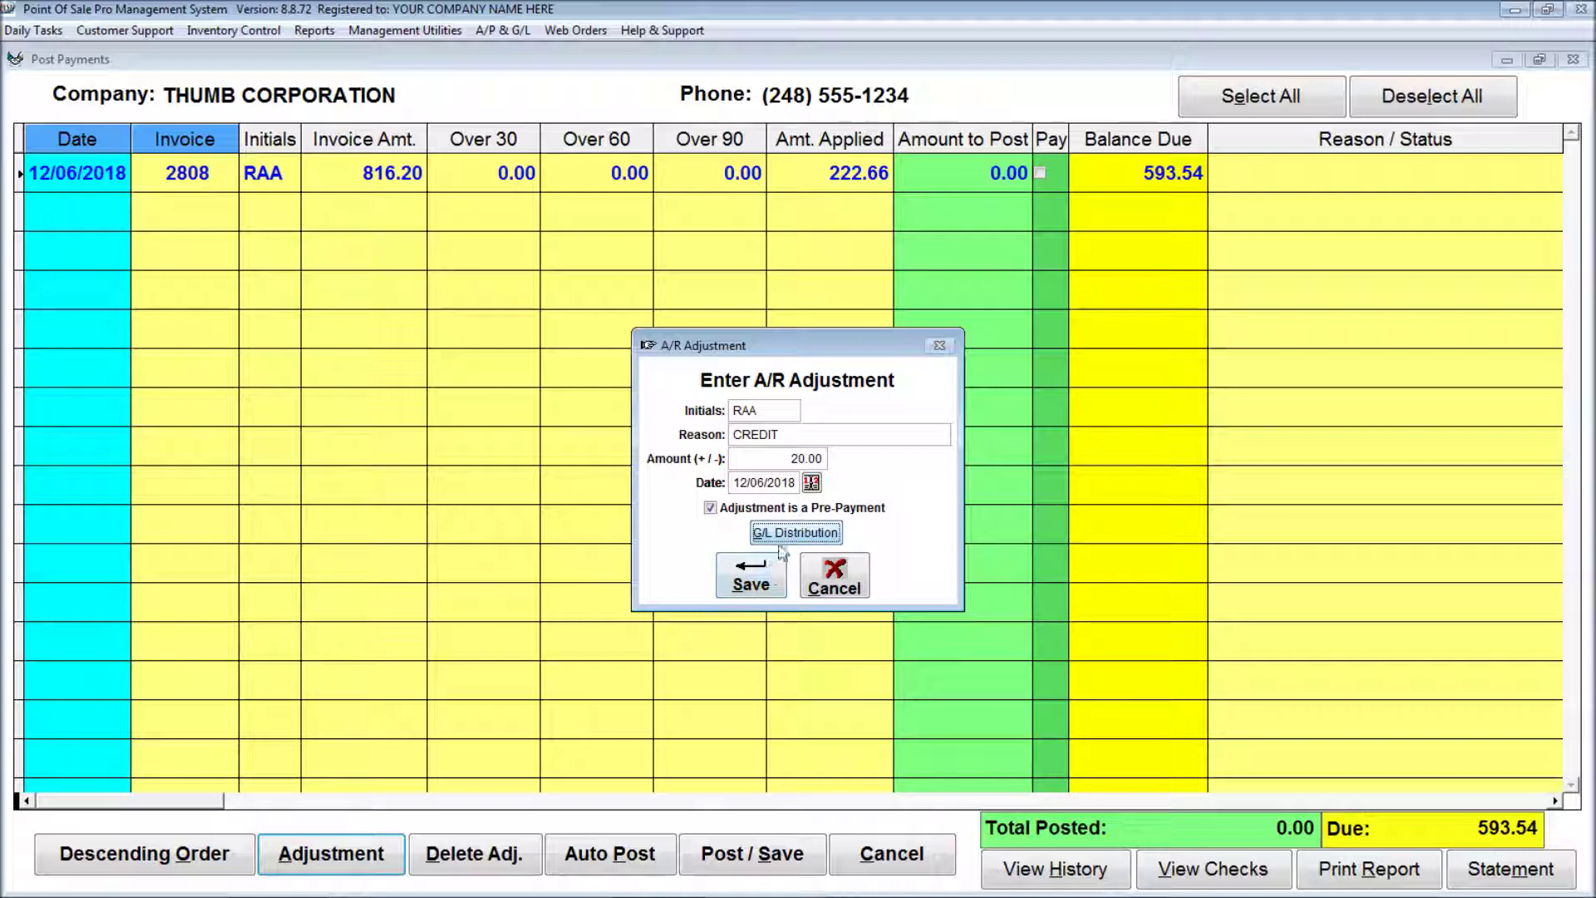
pyautogui.click(790, 533)
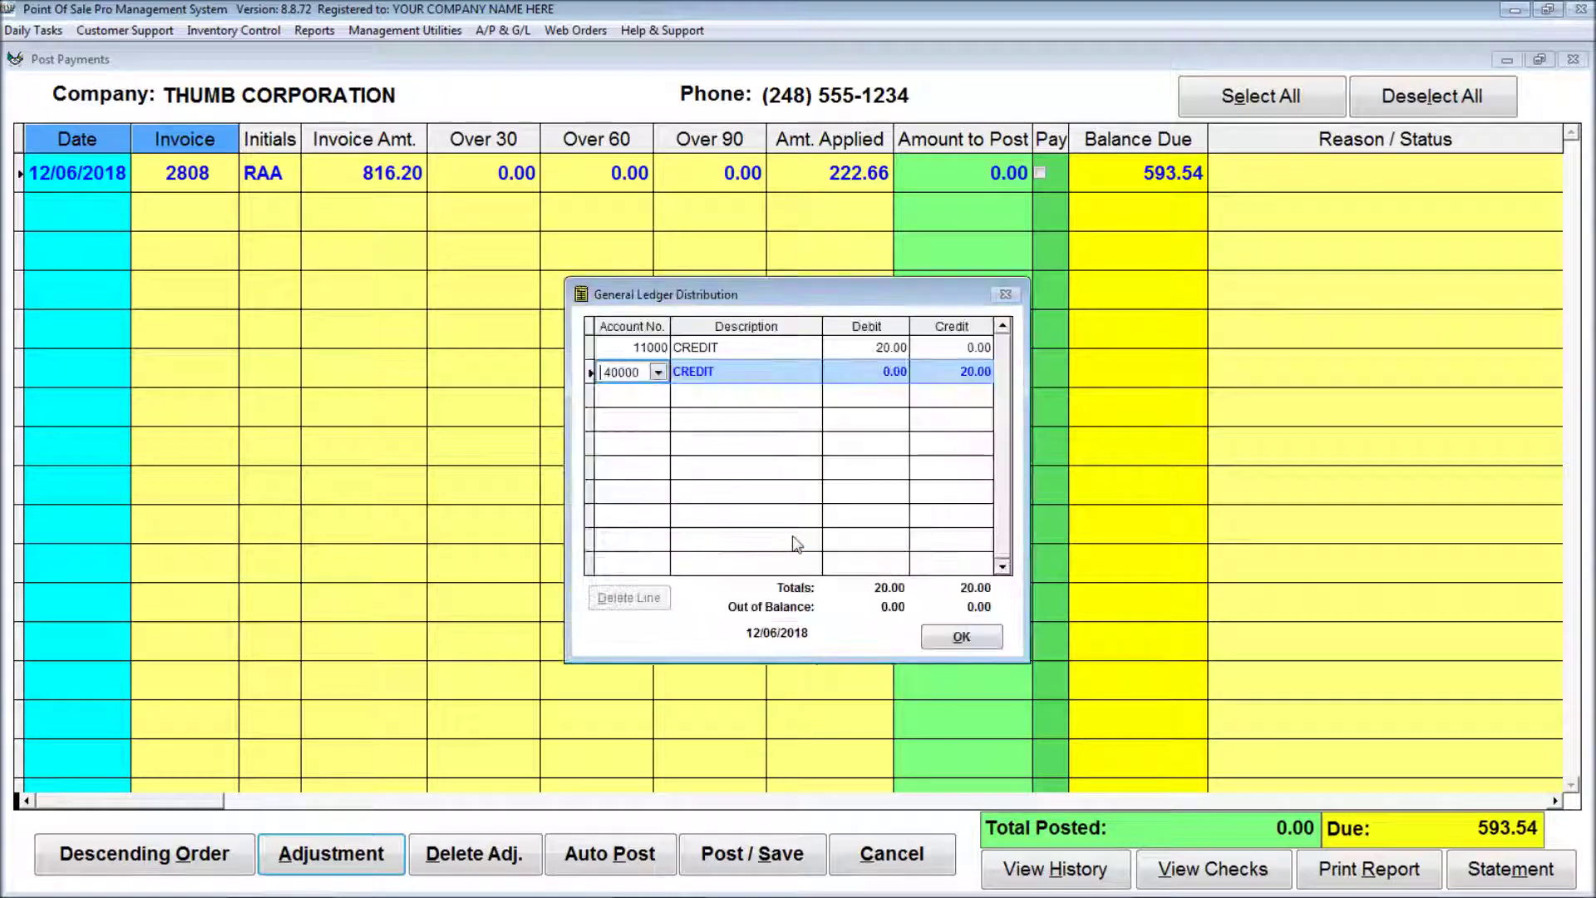
pyautogui.click(961, 642)
pyautogui.click(758, 582)
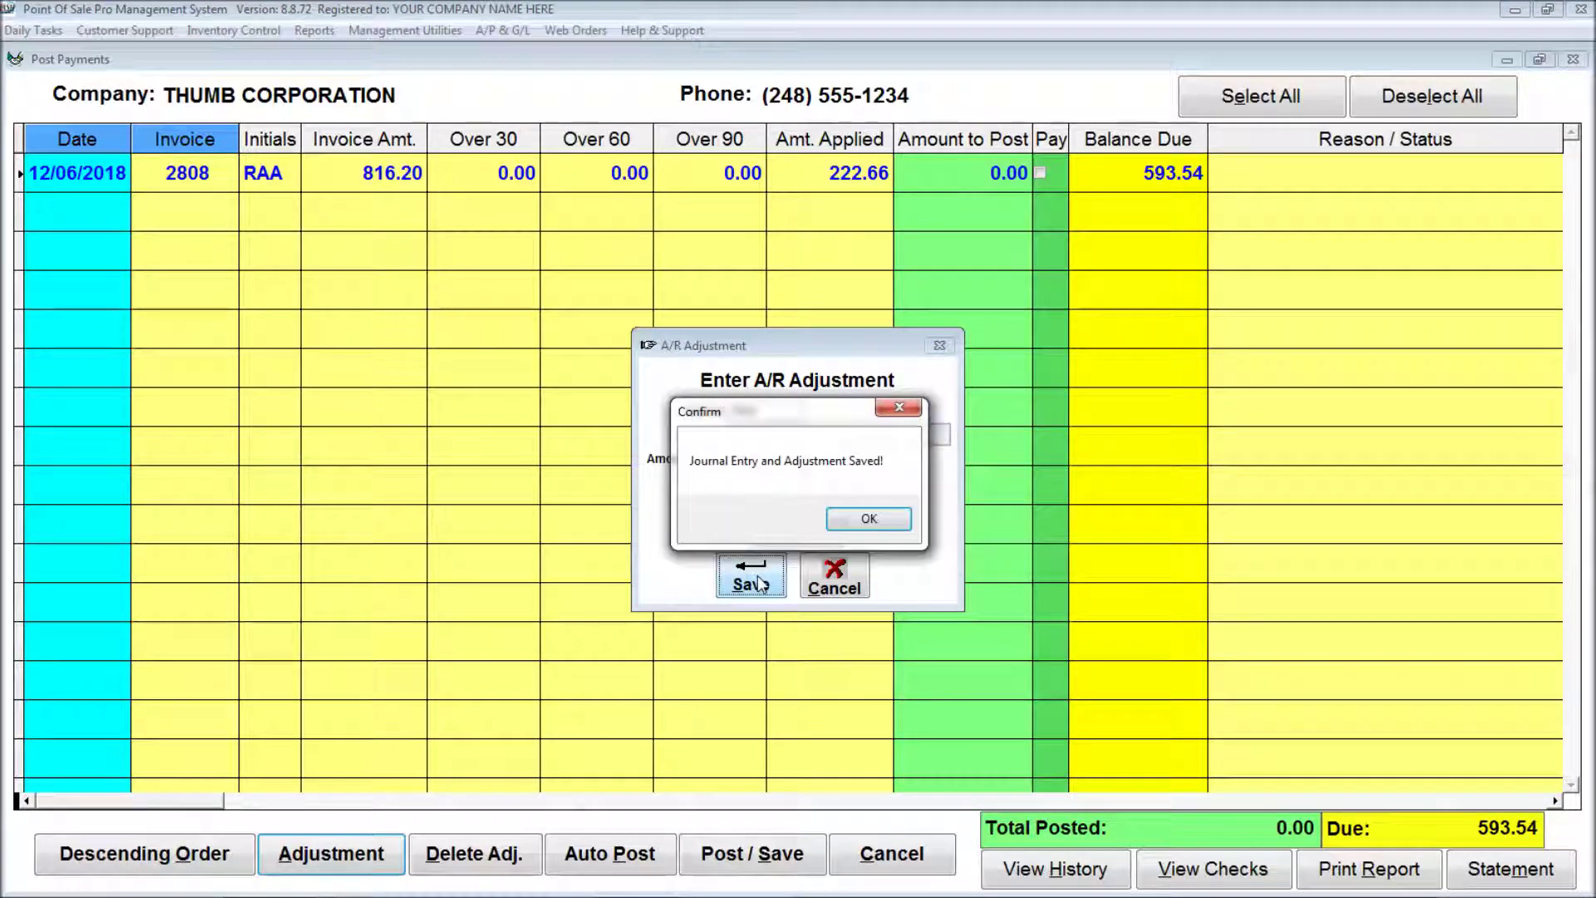
pyautogui.click(869, 519)
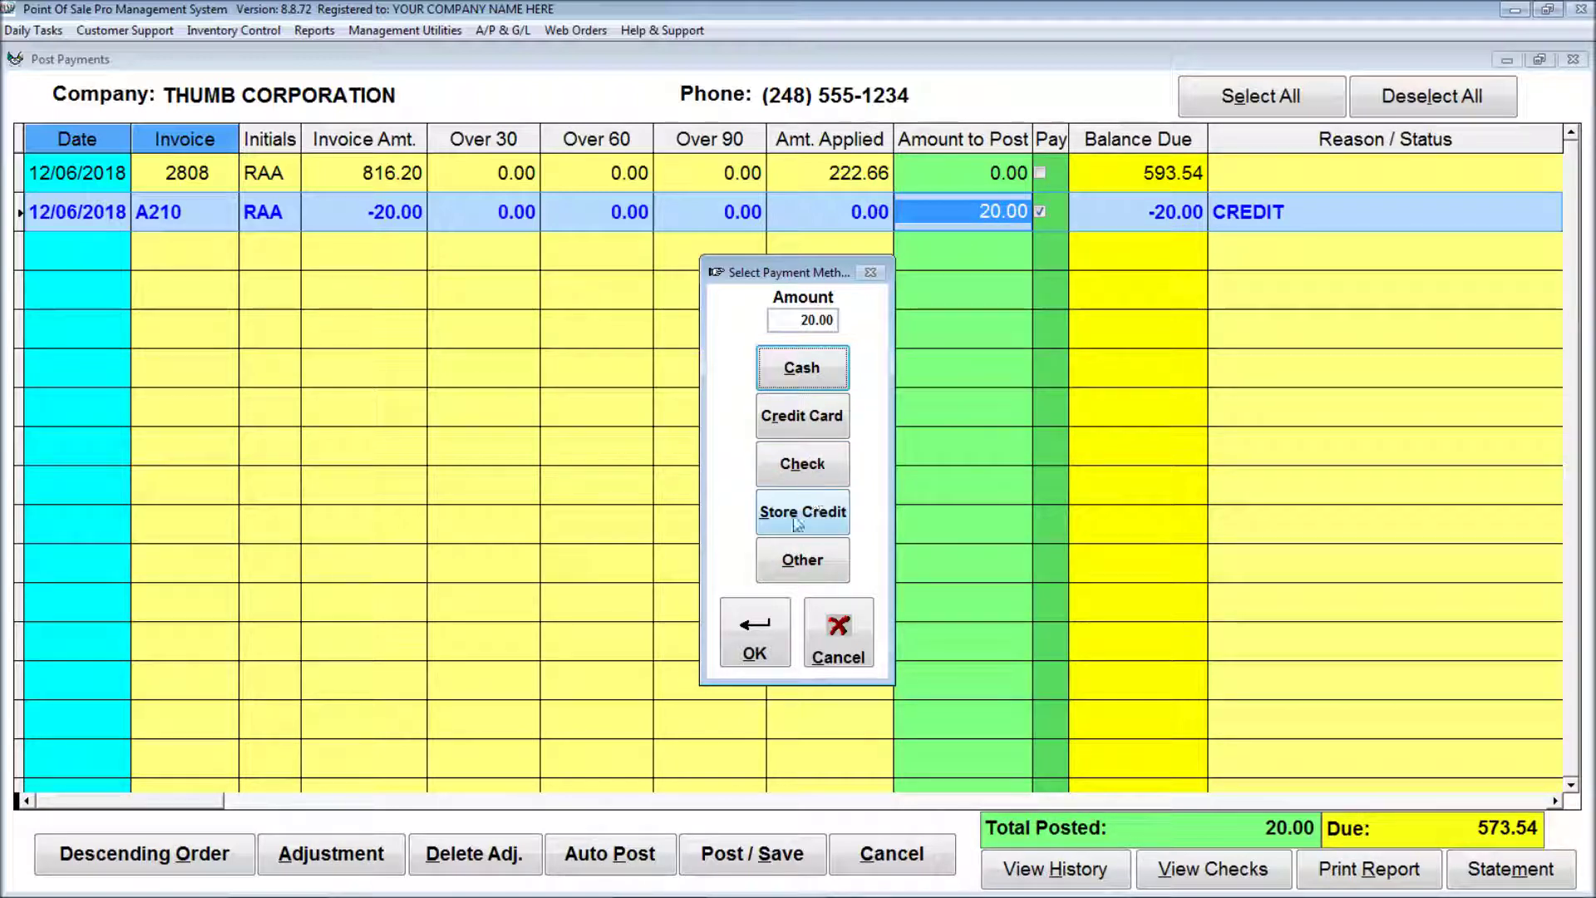
# Step: Post the 20.00 pre-payment as Store Credit with posting date 12/06/2018 and decline the payment receipt
pyautogui.click(796, 479)
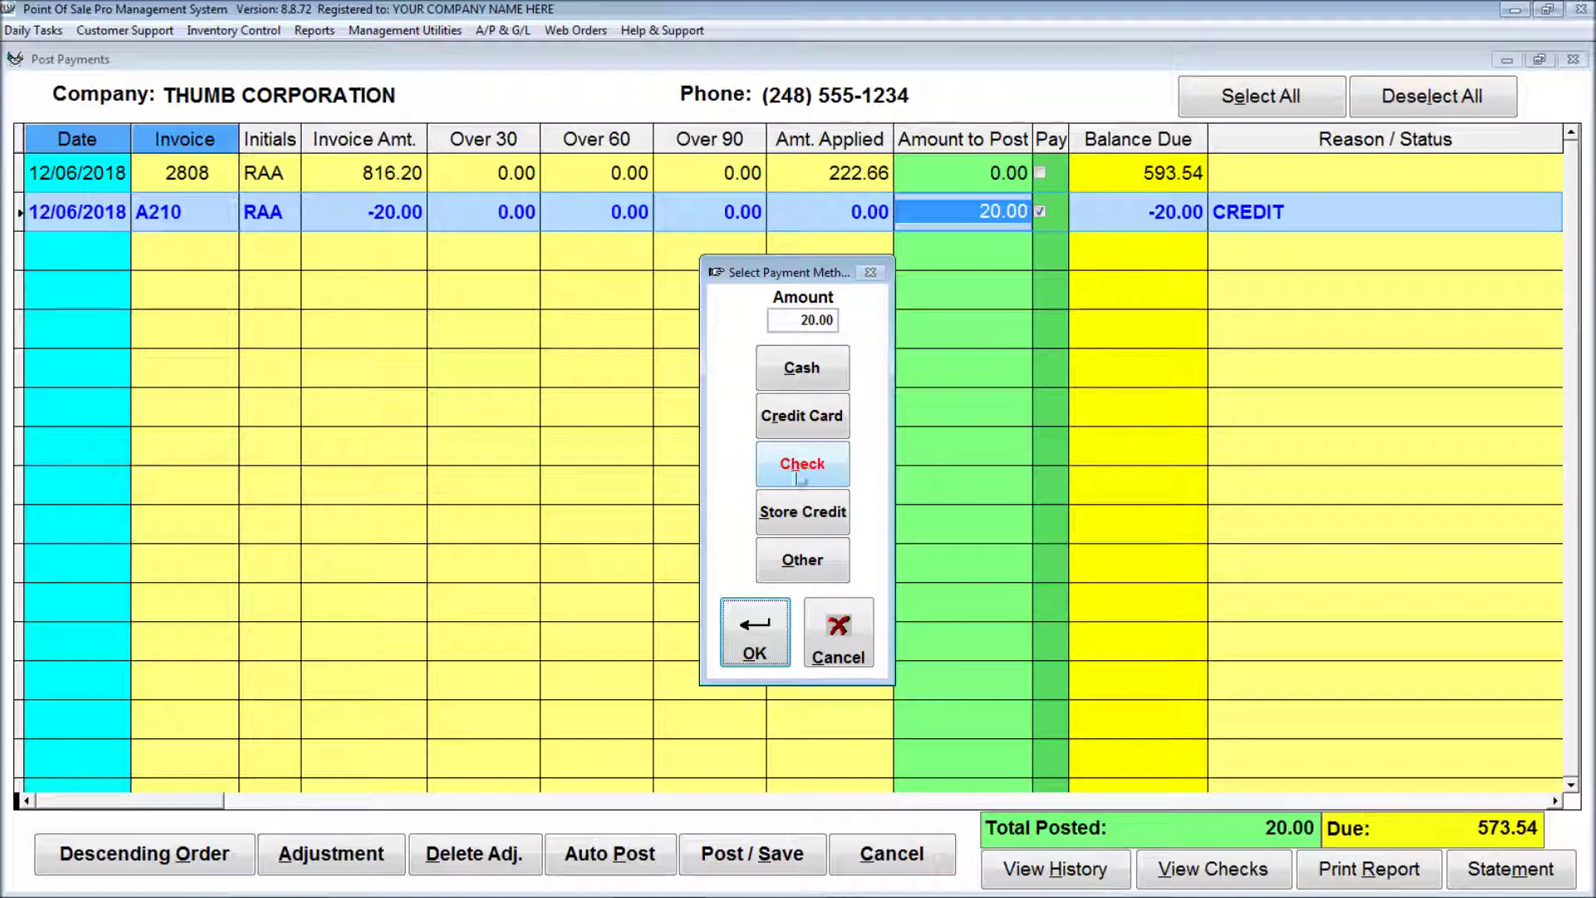
pyautogui.click(803, 515)
pyautogui.click(773, 617)
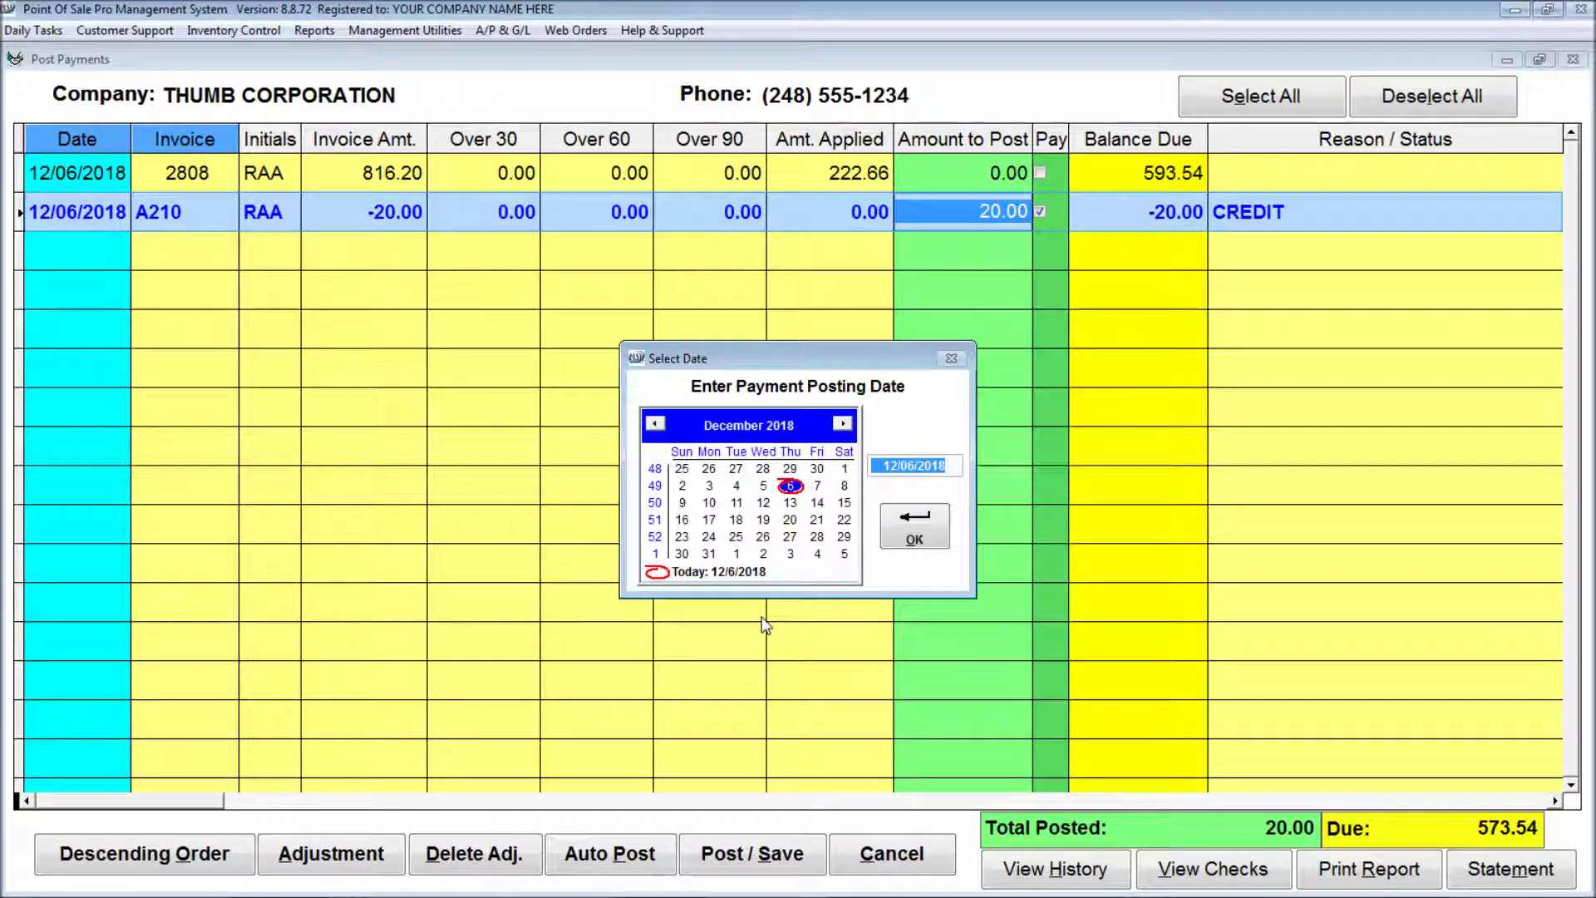
pyautogui.click(925, 521)
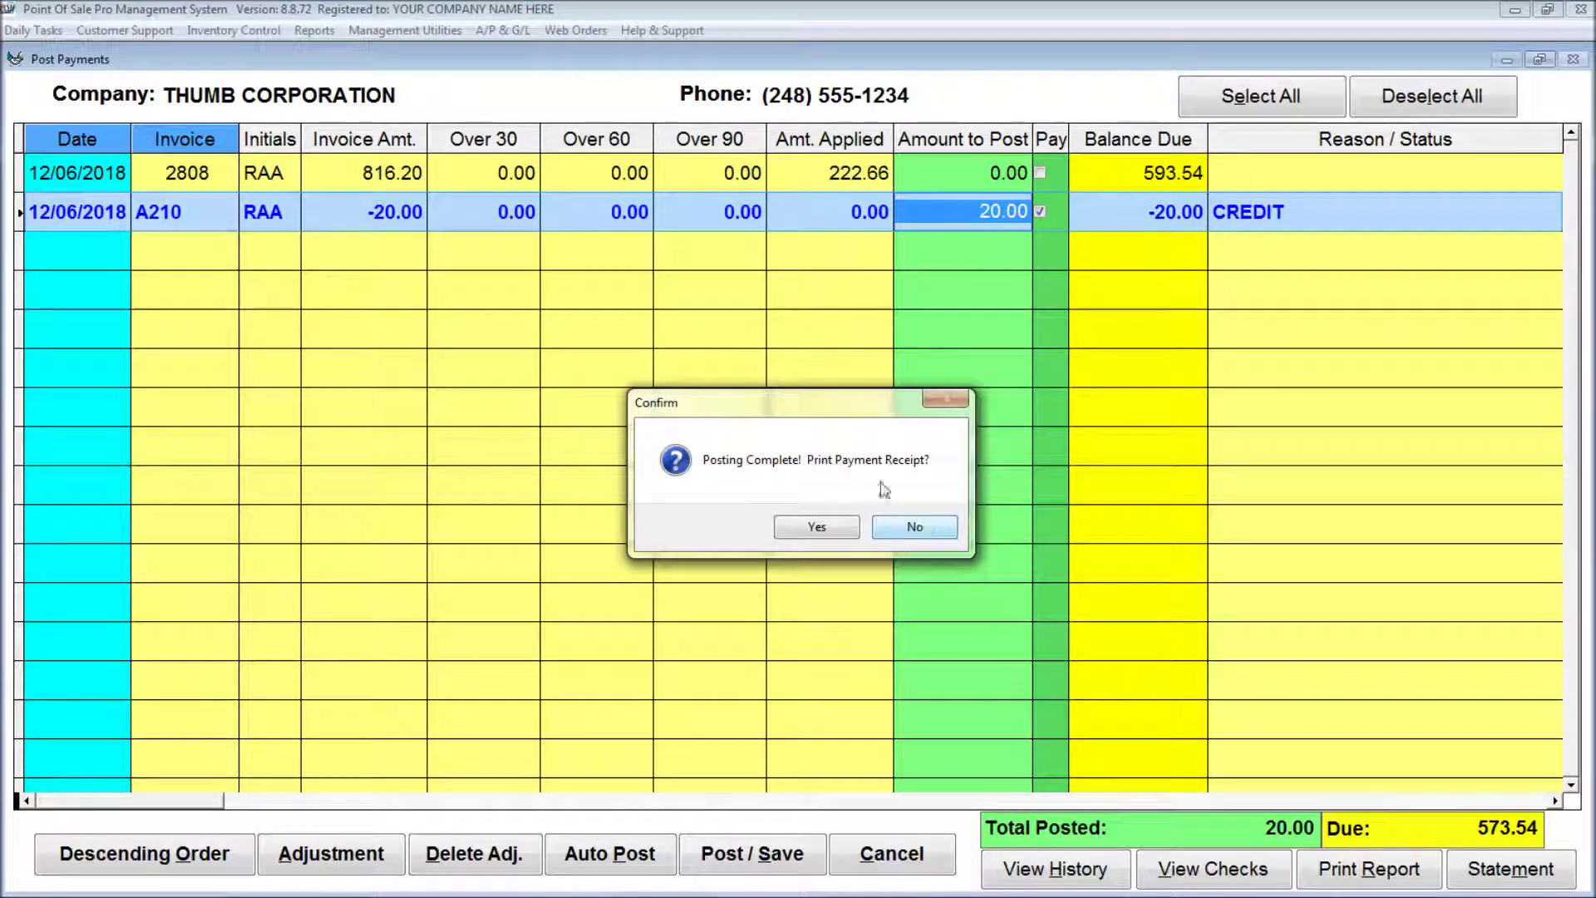
pyautogui.click(917, 526)
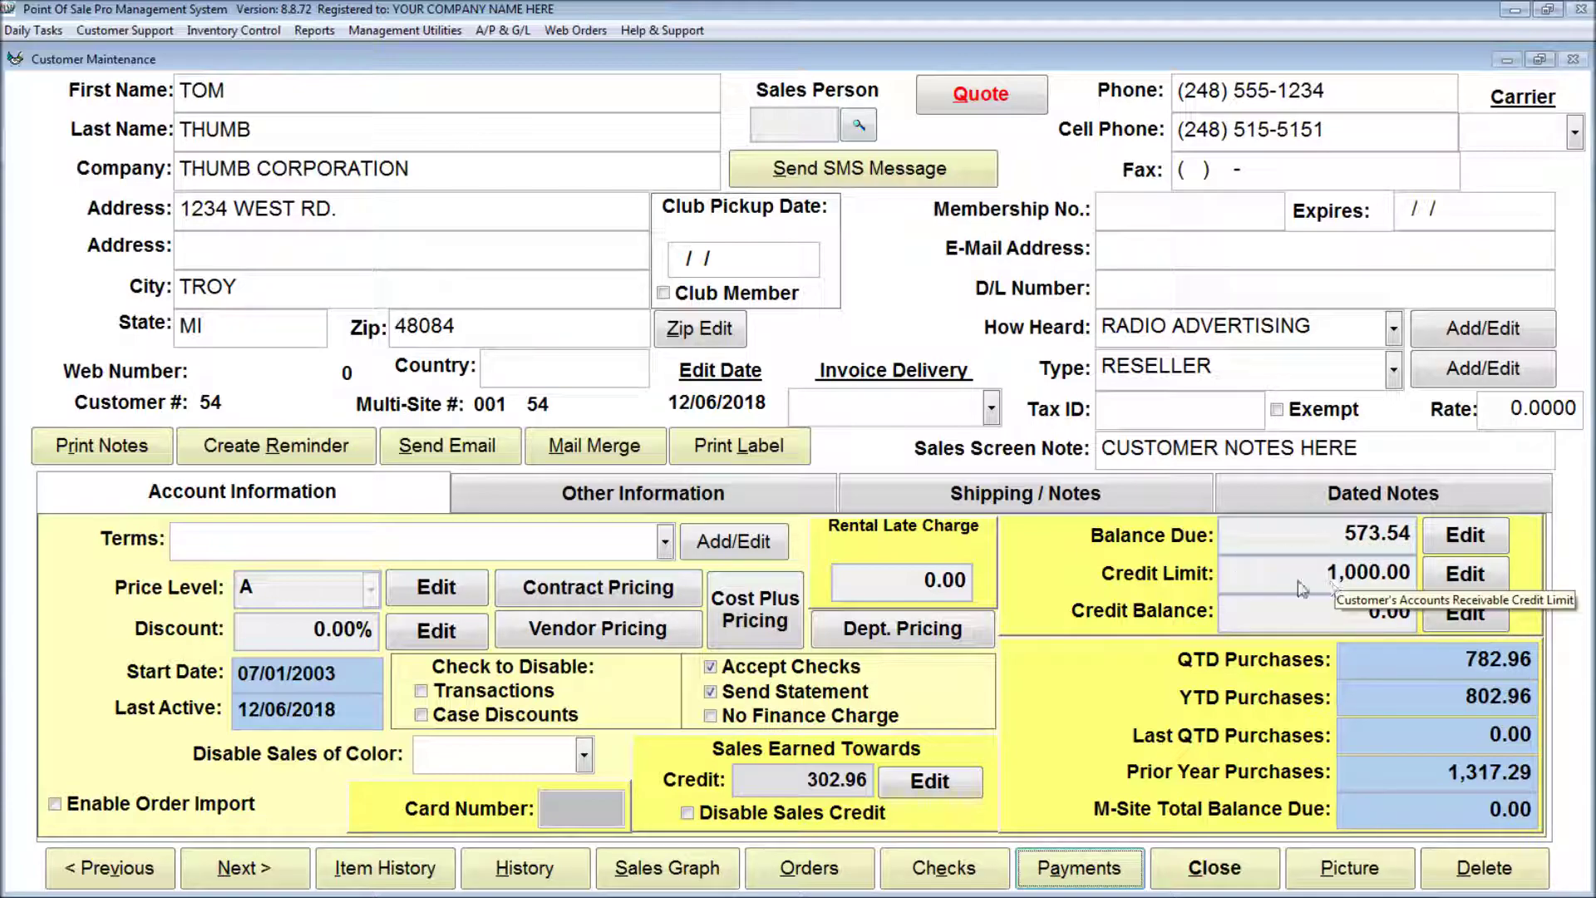
# Step: Try distributing a 200.00 payment over invoice 2808 and the CREDIT adjustment, and cancel the posting
pyautogui.click(1081, 871)
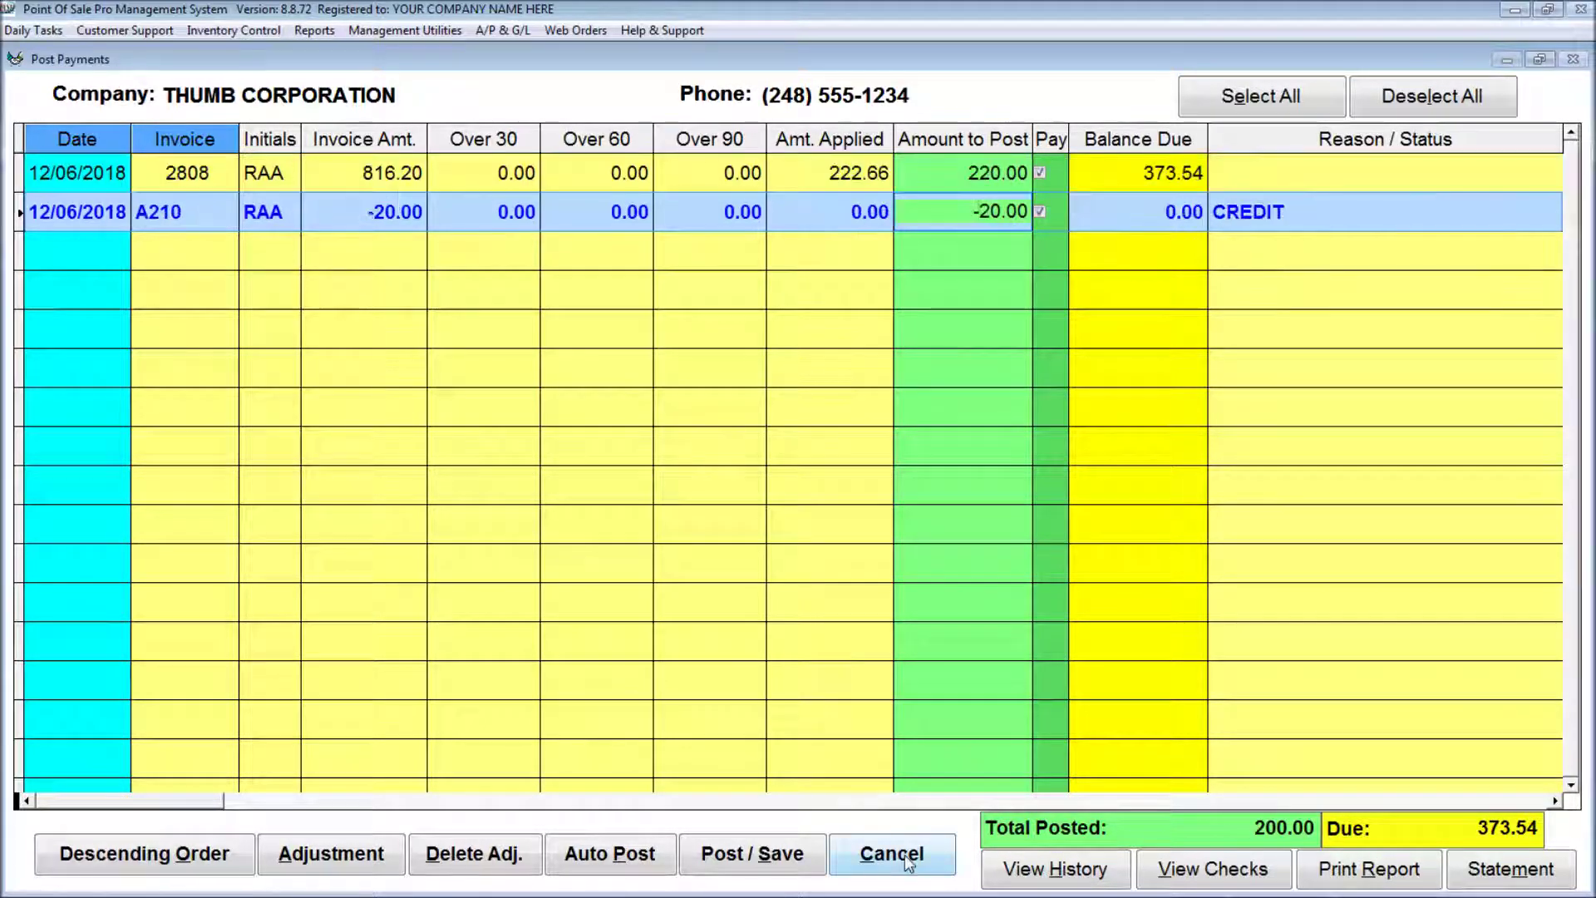
pyautogui.click(904, 855)
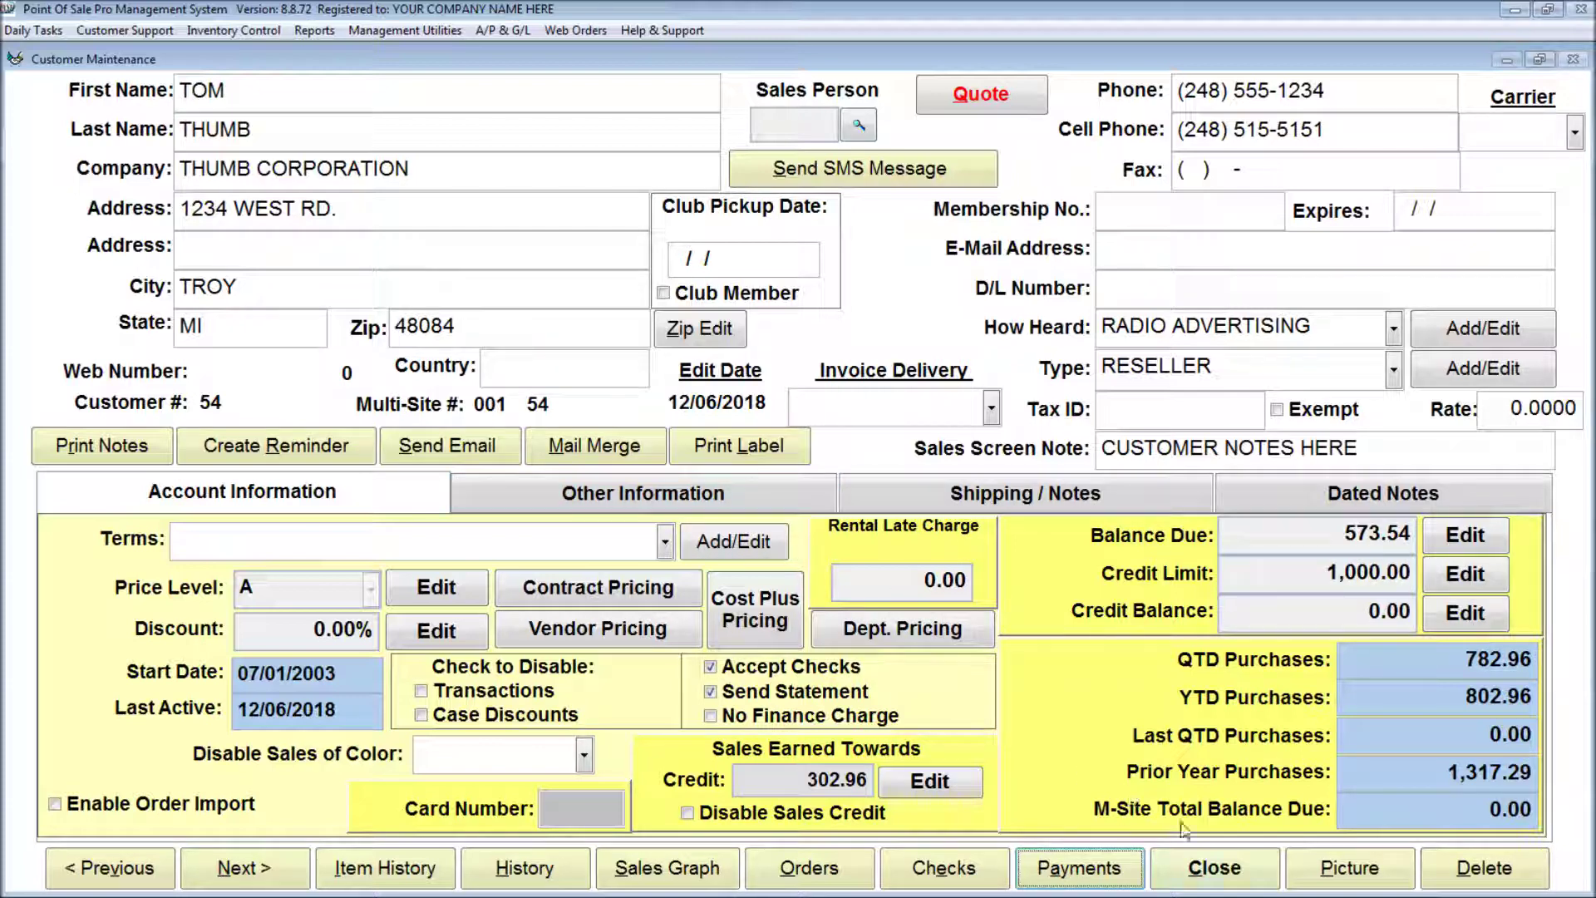
# Step: Leave THUMB CORPORATION's record and the customer list, and open the Aged Receivables Report options
pyautogui.click(1214, 868)
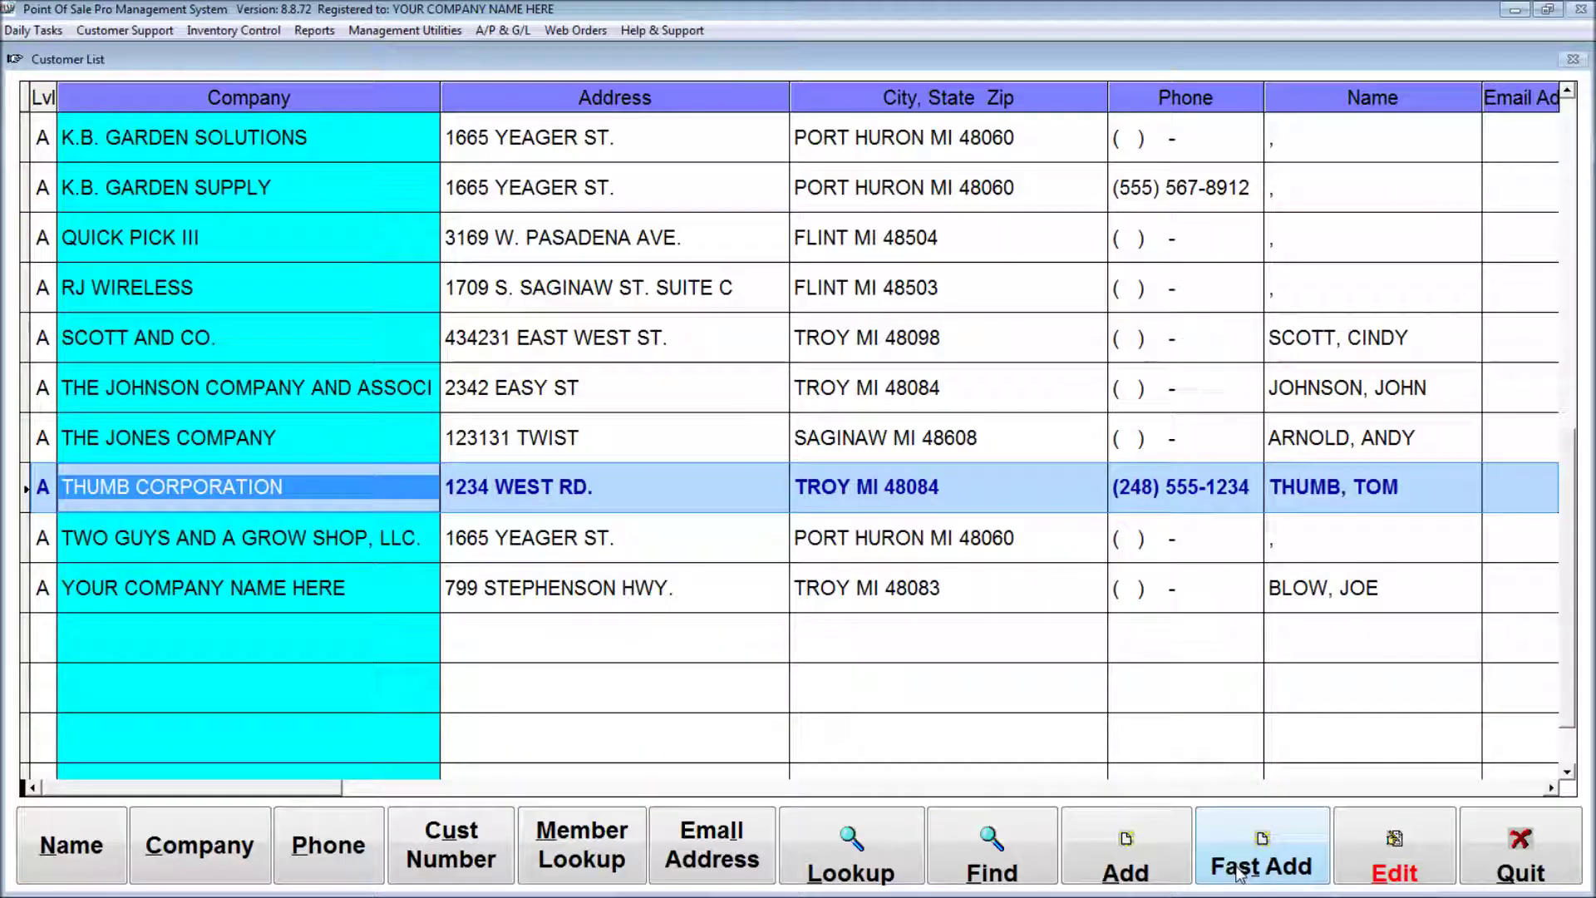
pyautogui.click(1542, 860)
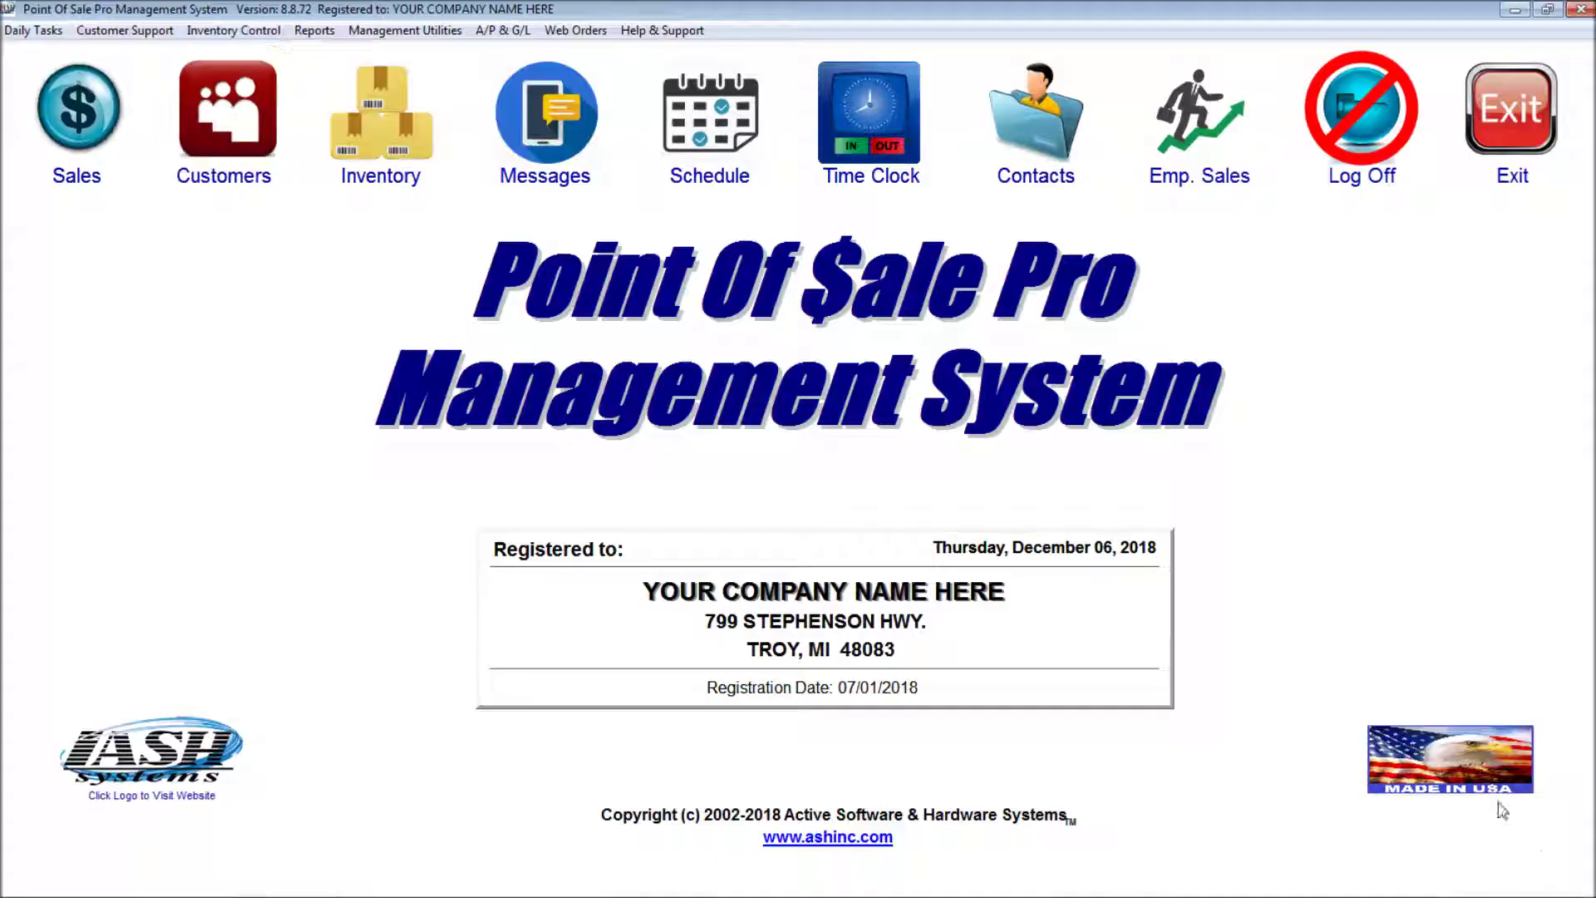
pyautogui.click(256, 31)
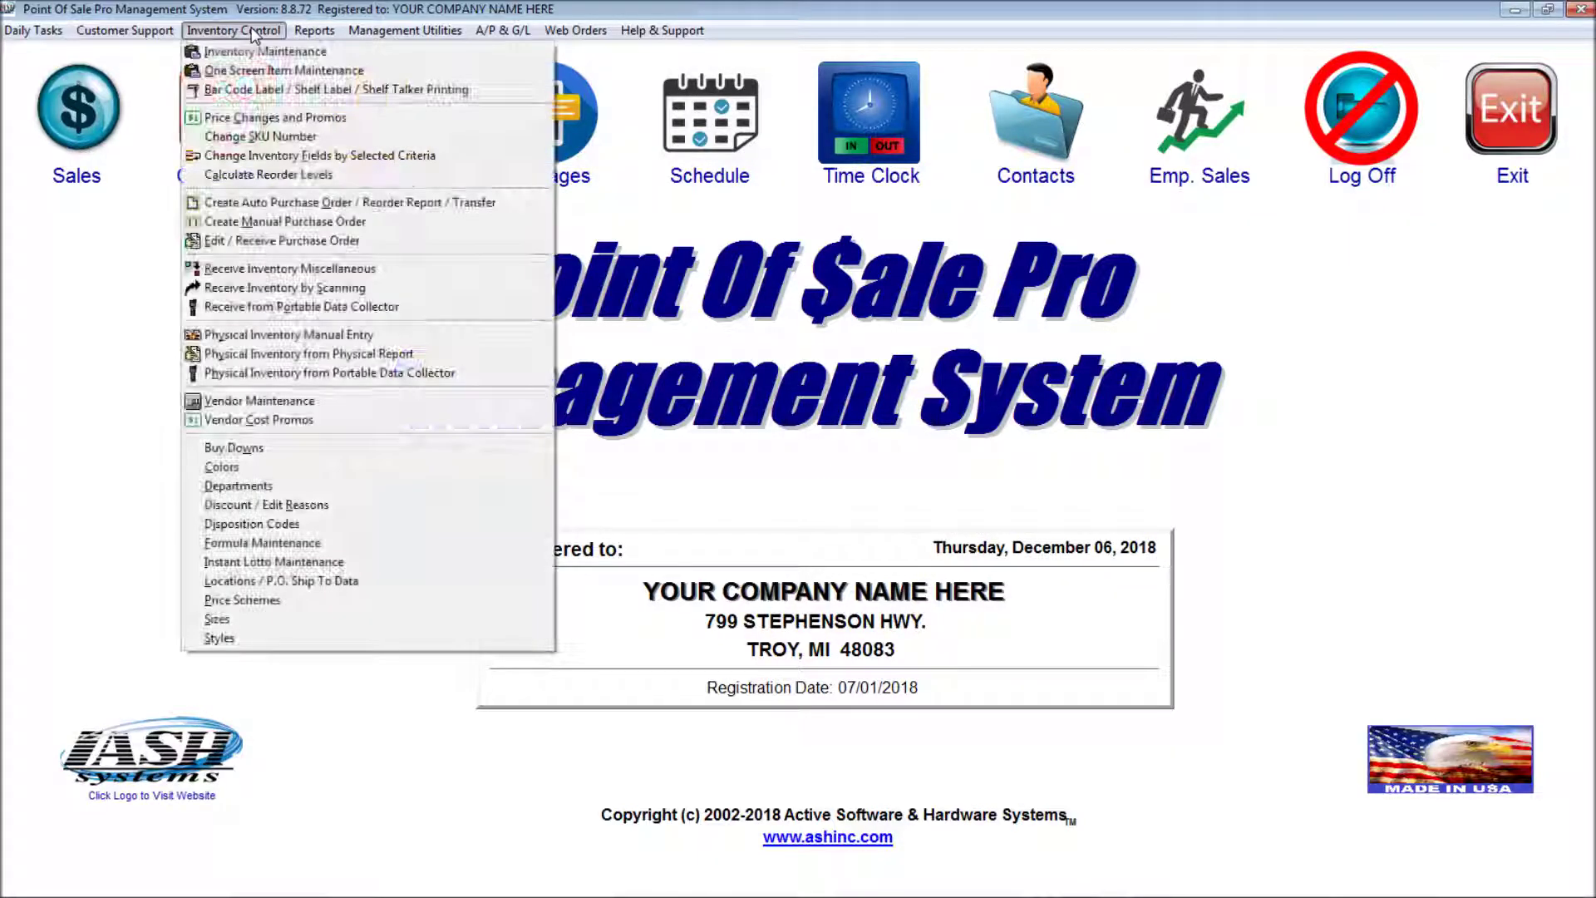
pyautogui.moveTo(145, 31)
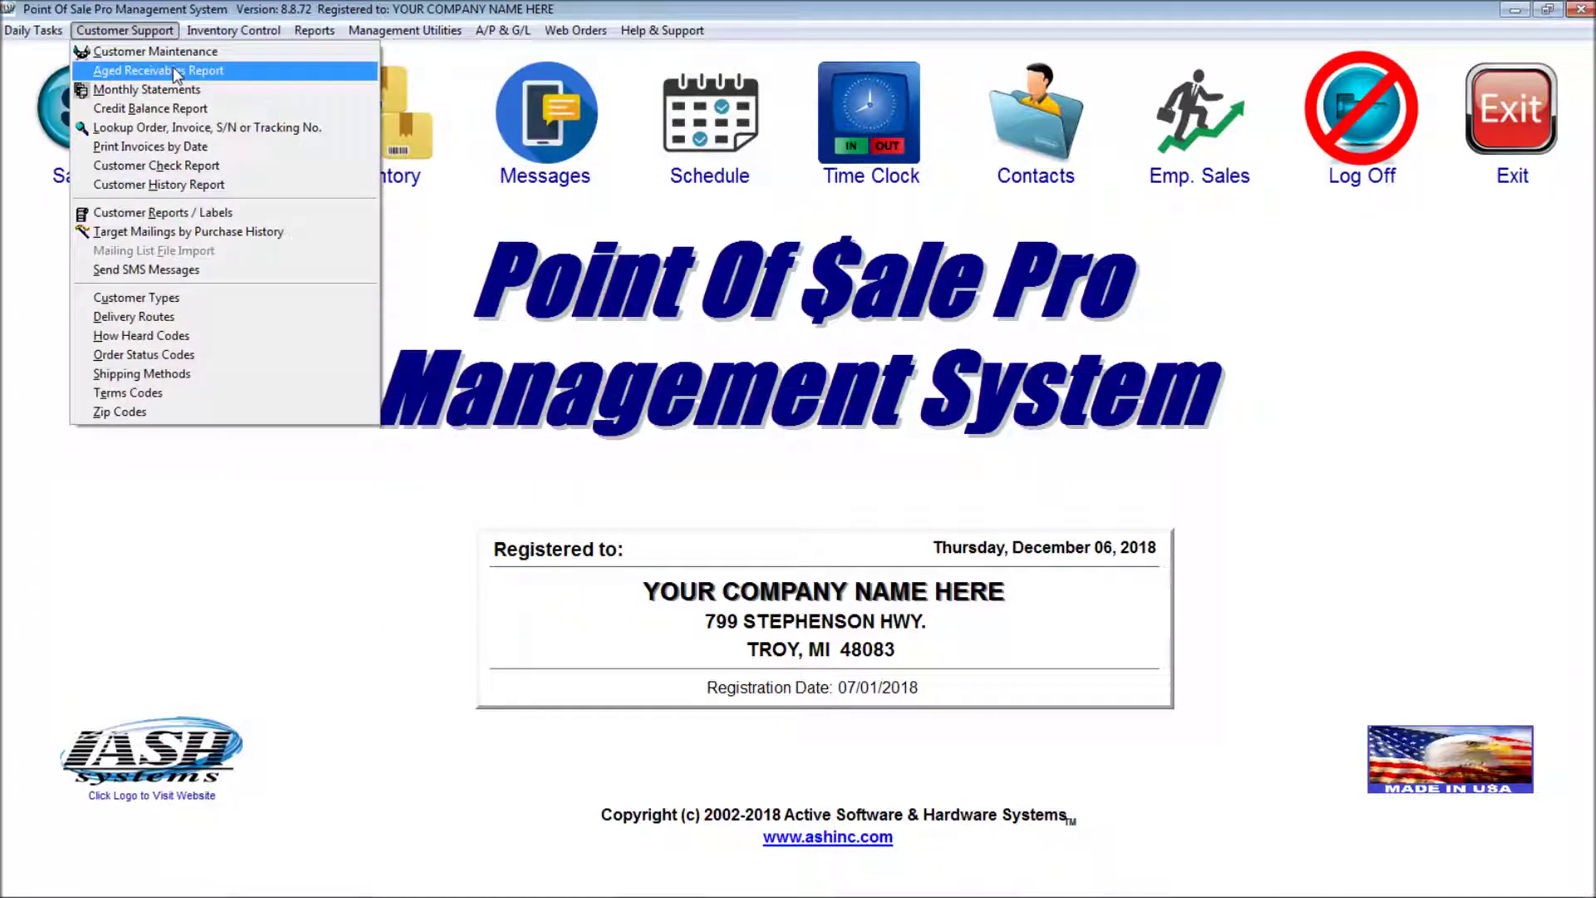
pyautogui.click(167, 70)
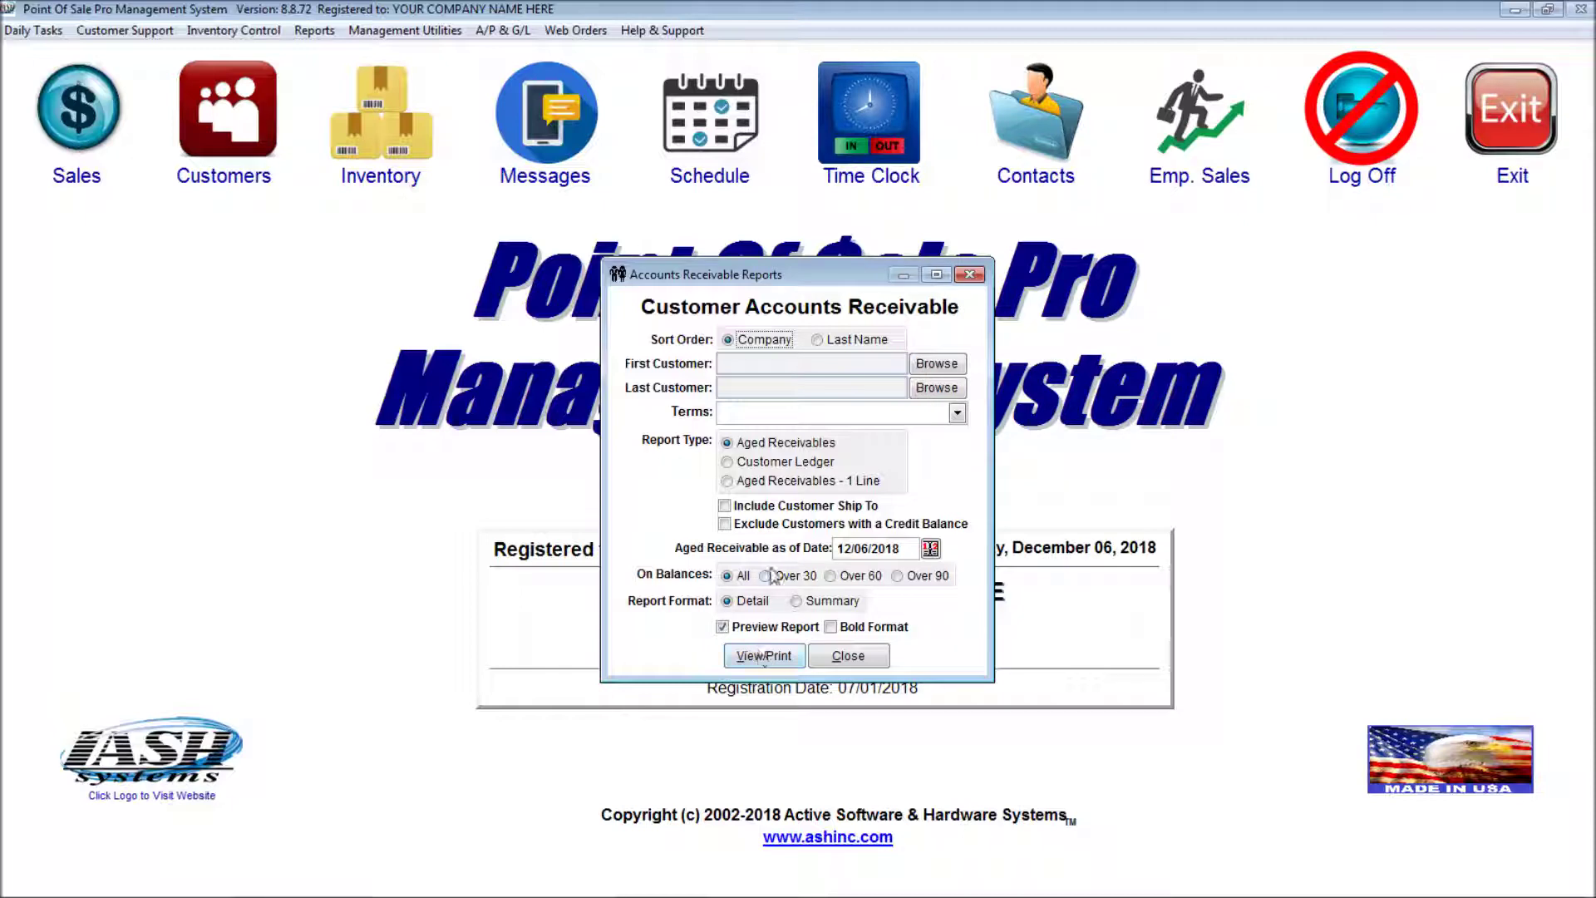
# Step: Preview the Aged Receivables - 1 Line summary report as of 12/06/2018 full size, examine the customer balances, and close the report
pyautogui.click(758, 461)
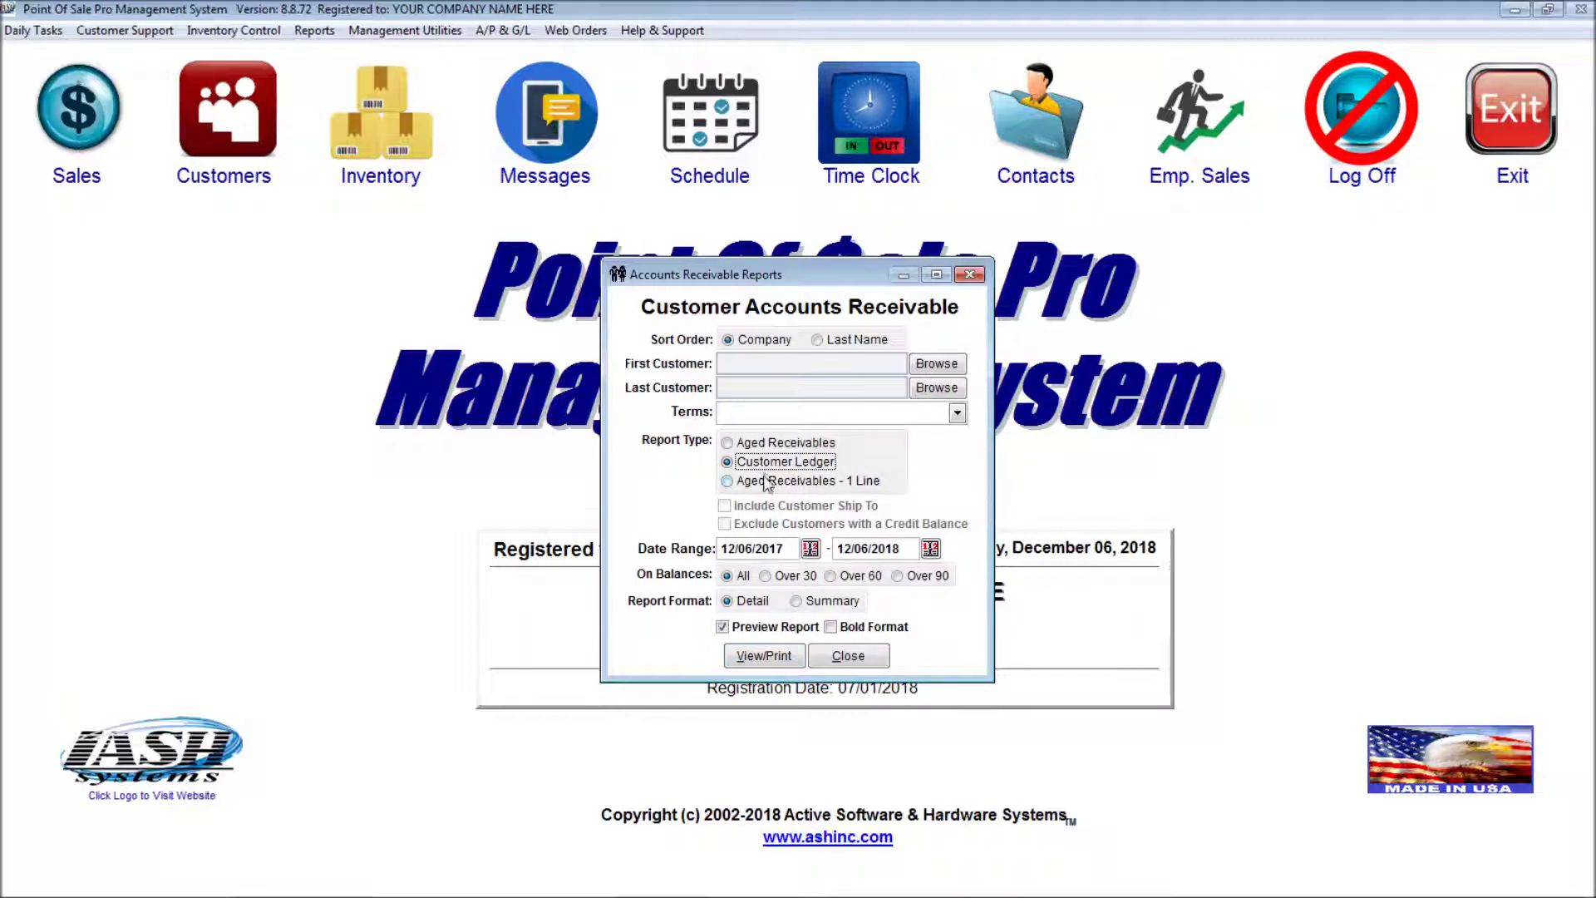
pyautogui.click(769, 482)
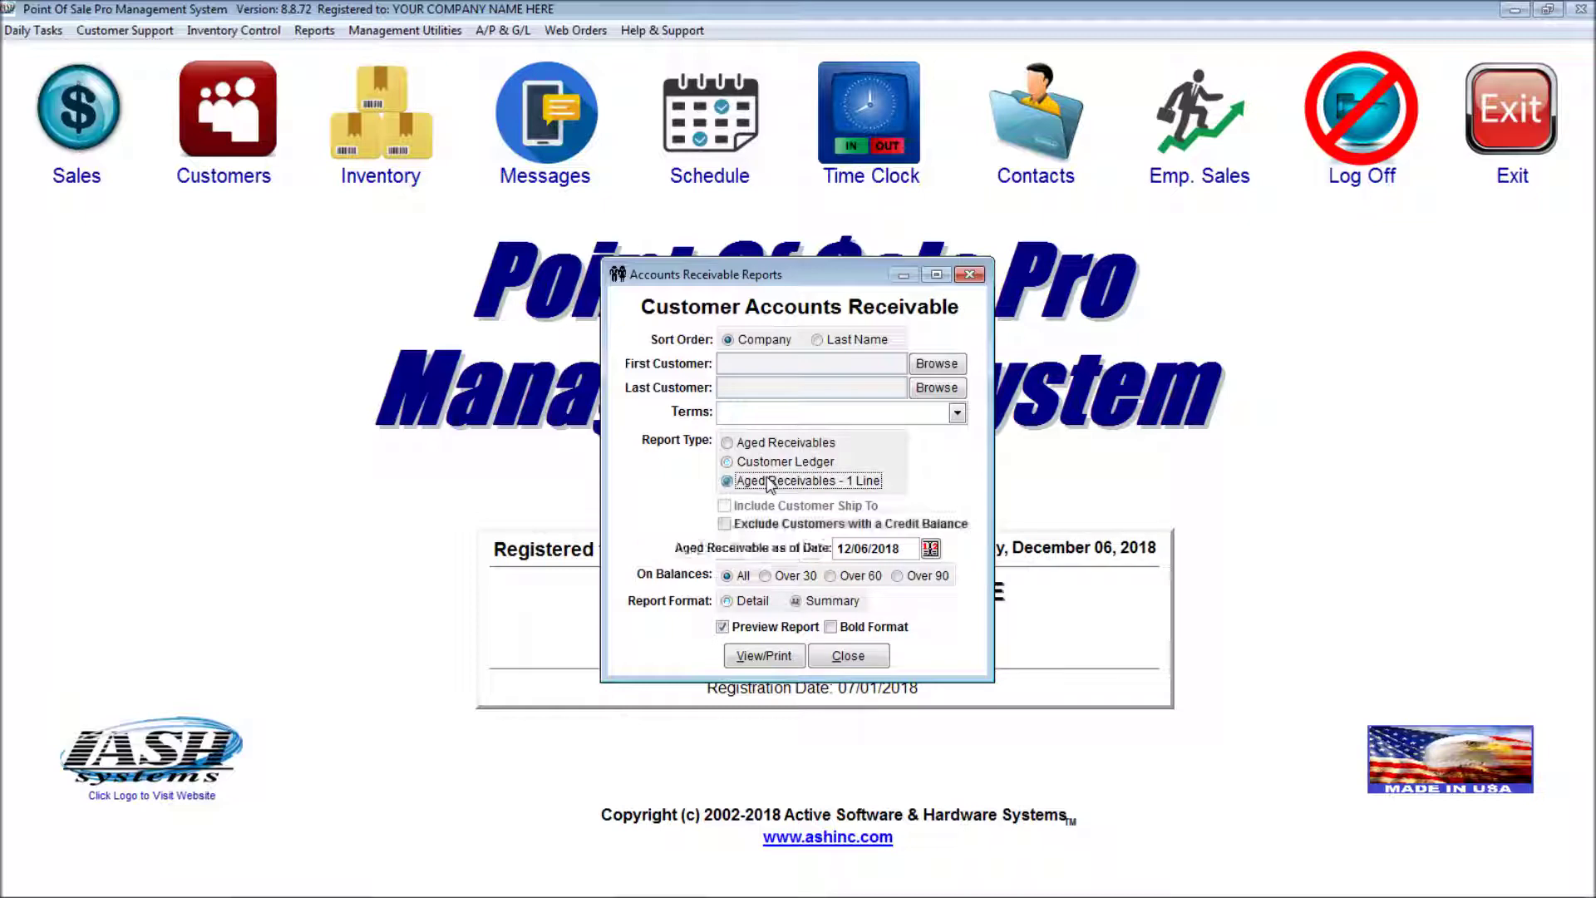
pyautogui.click(765, 658)
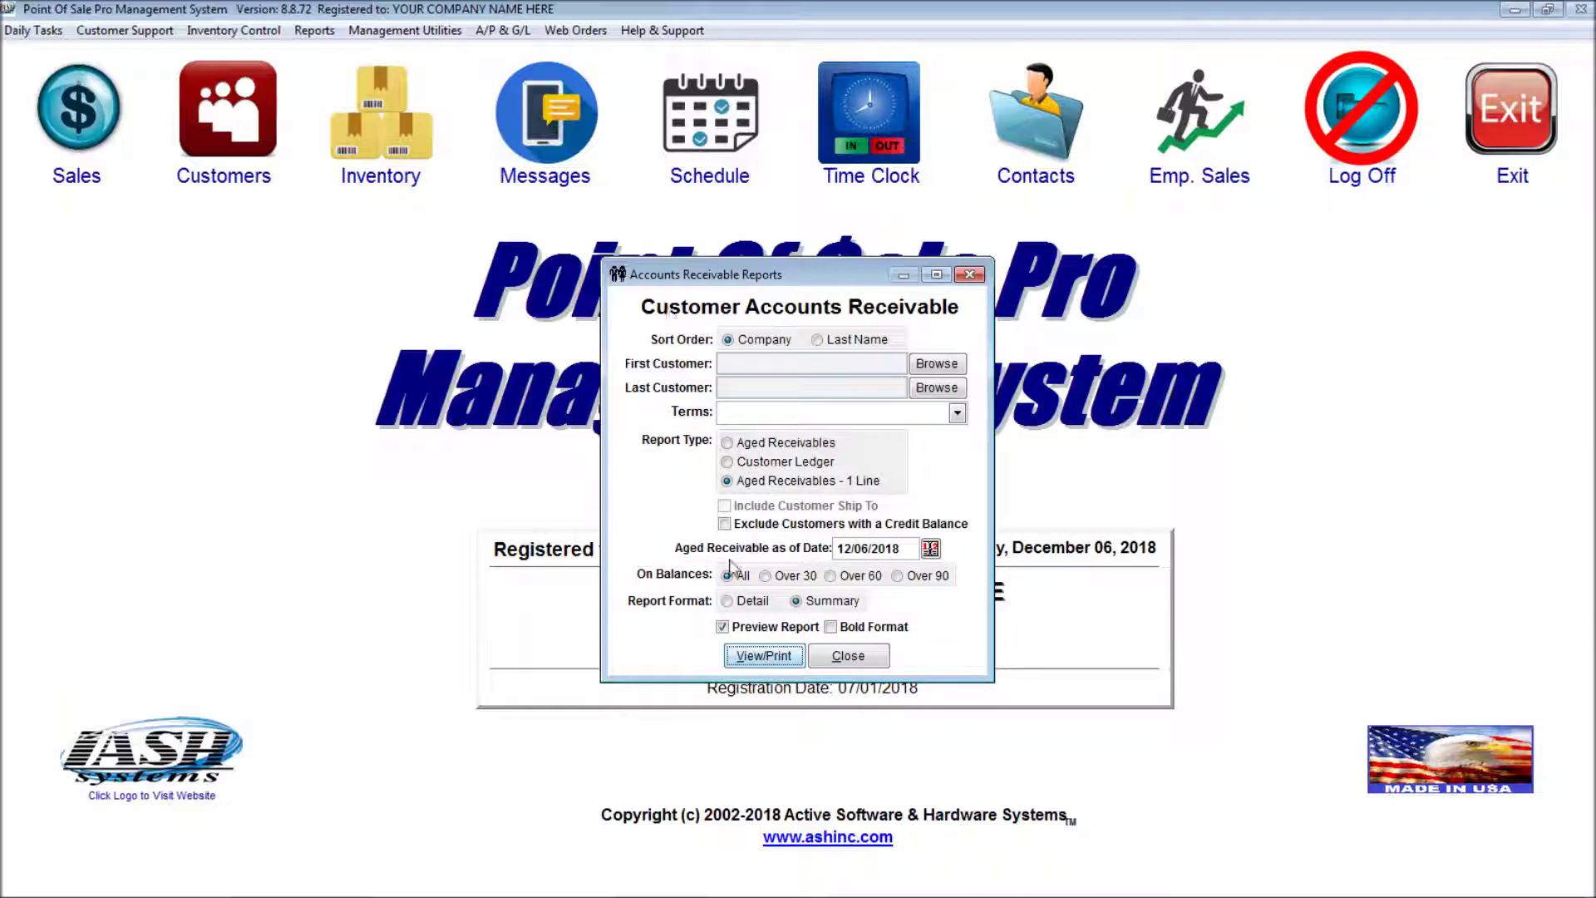
pyautogui.click(759, 657)
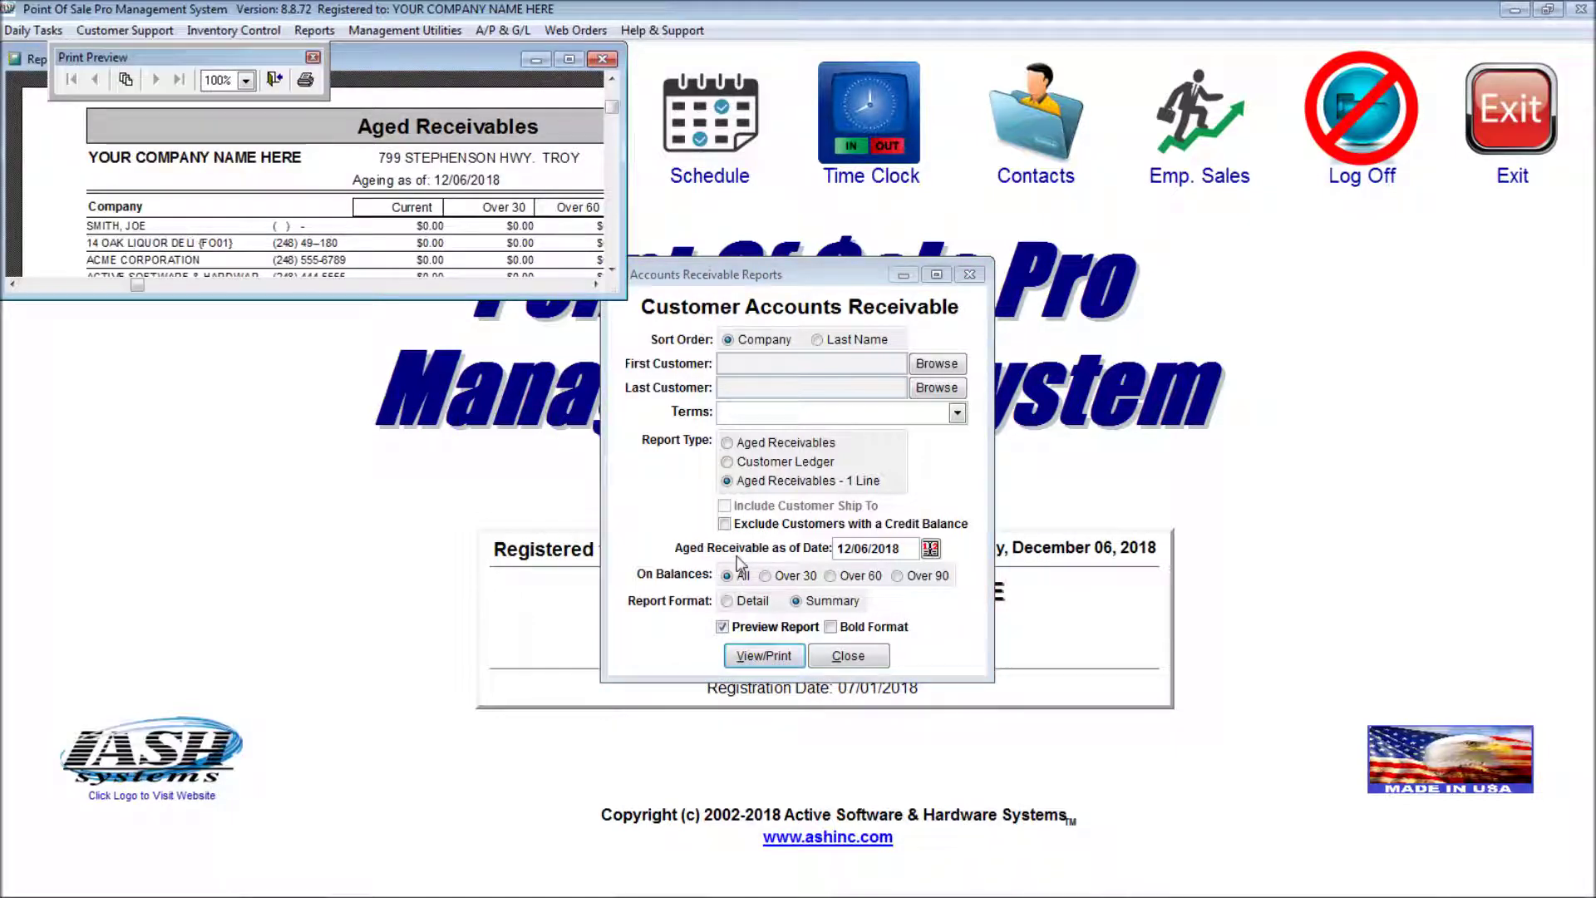
pyautogui.click(568, 61)
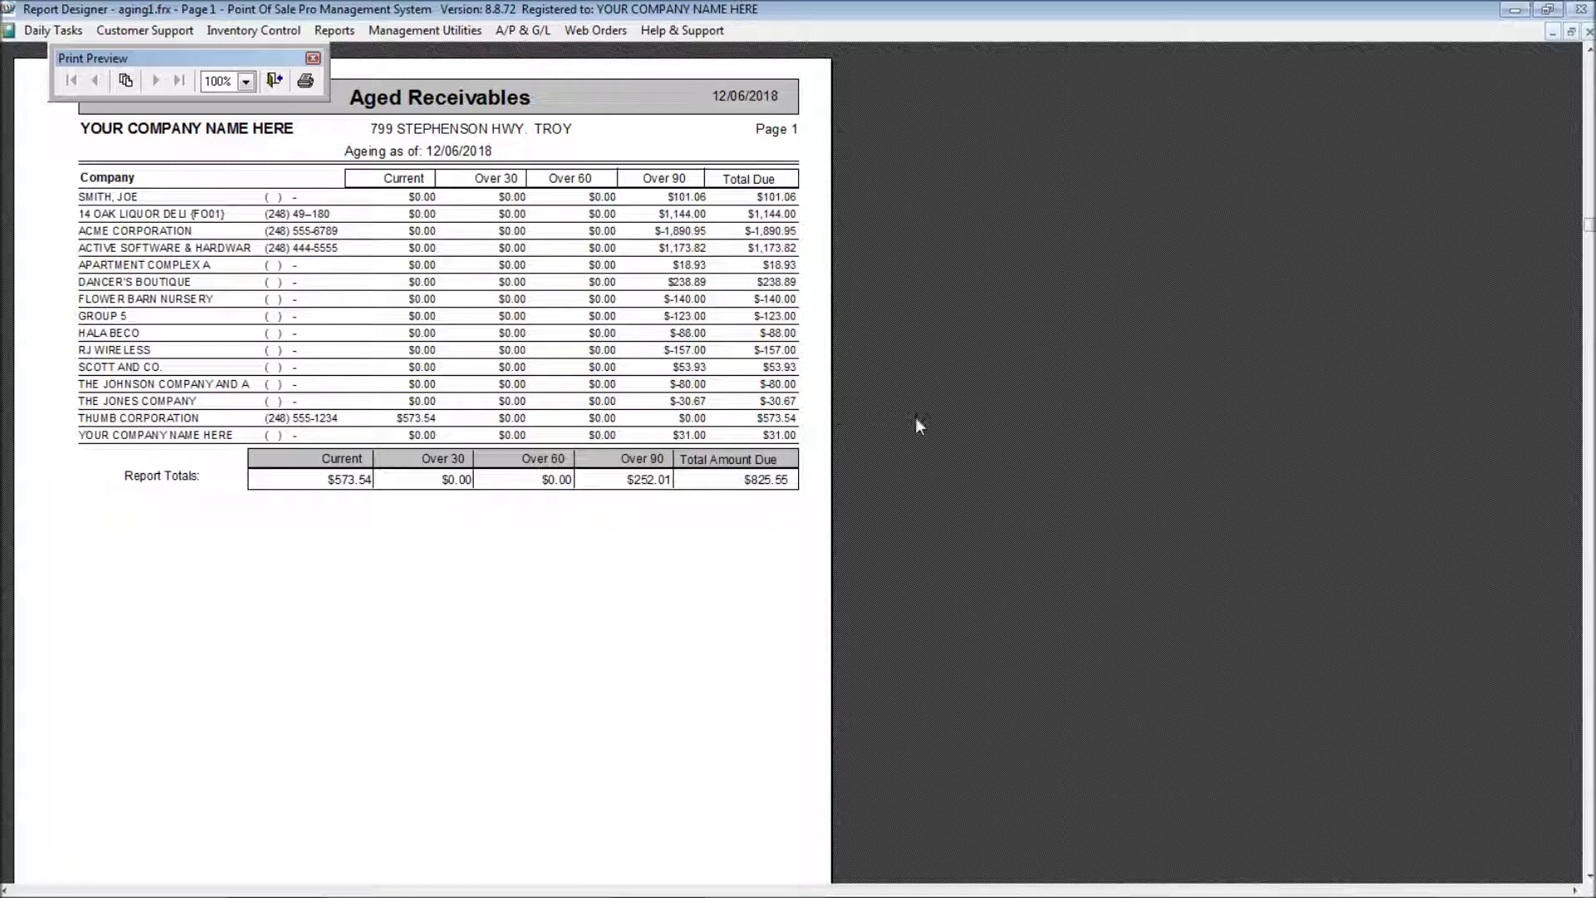
pyautogui.press('Escape')
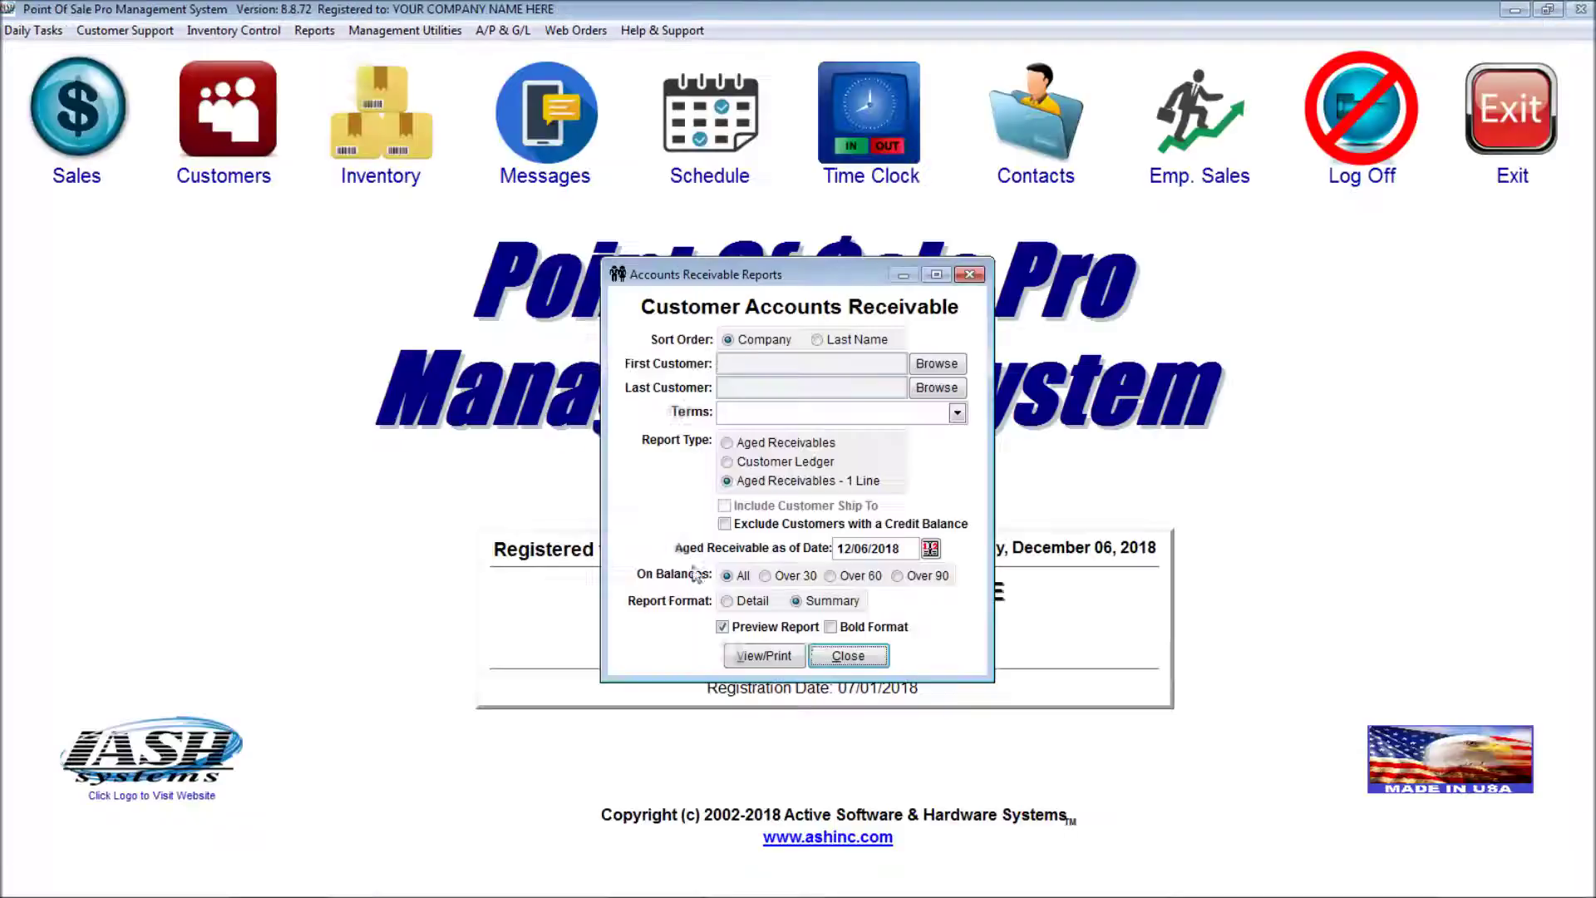
pyautogui.click(847, 655)
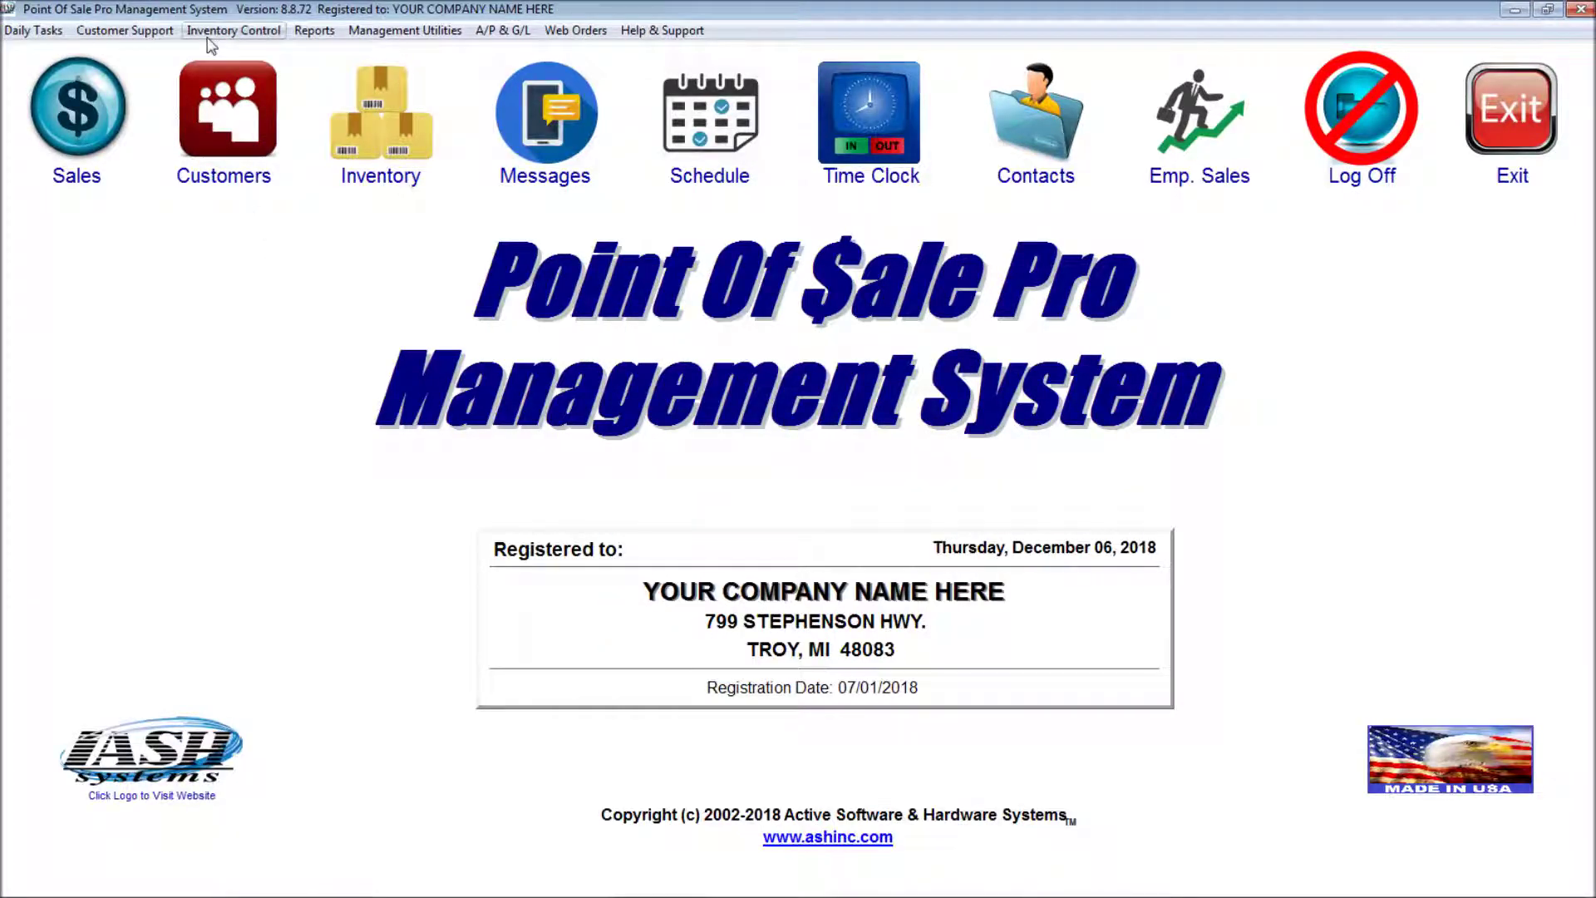
# Step: Examine the options for printing monthly customer statements and close them without running a report
pyautogui.click(131, 33)
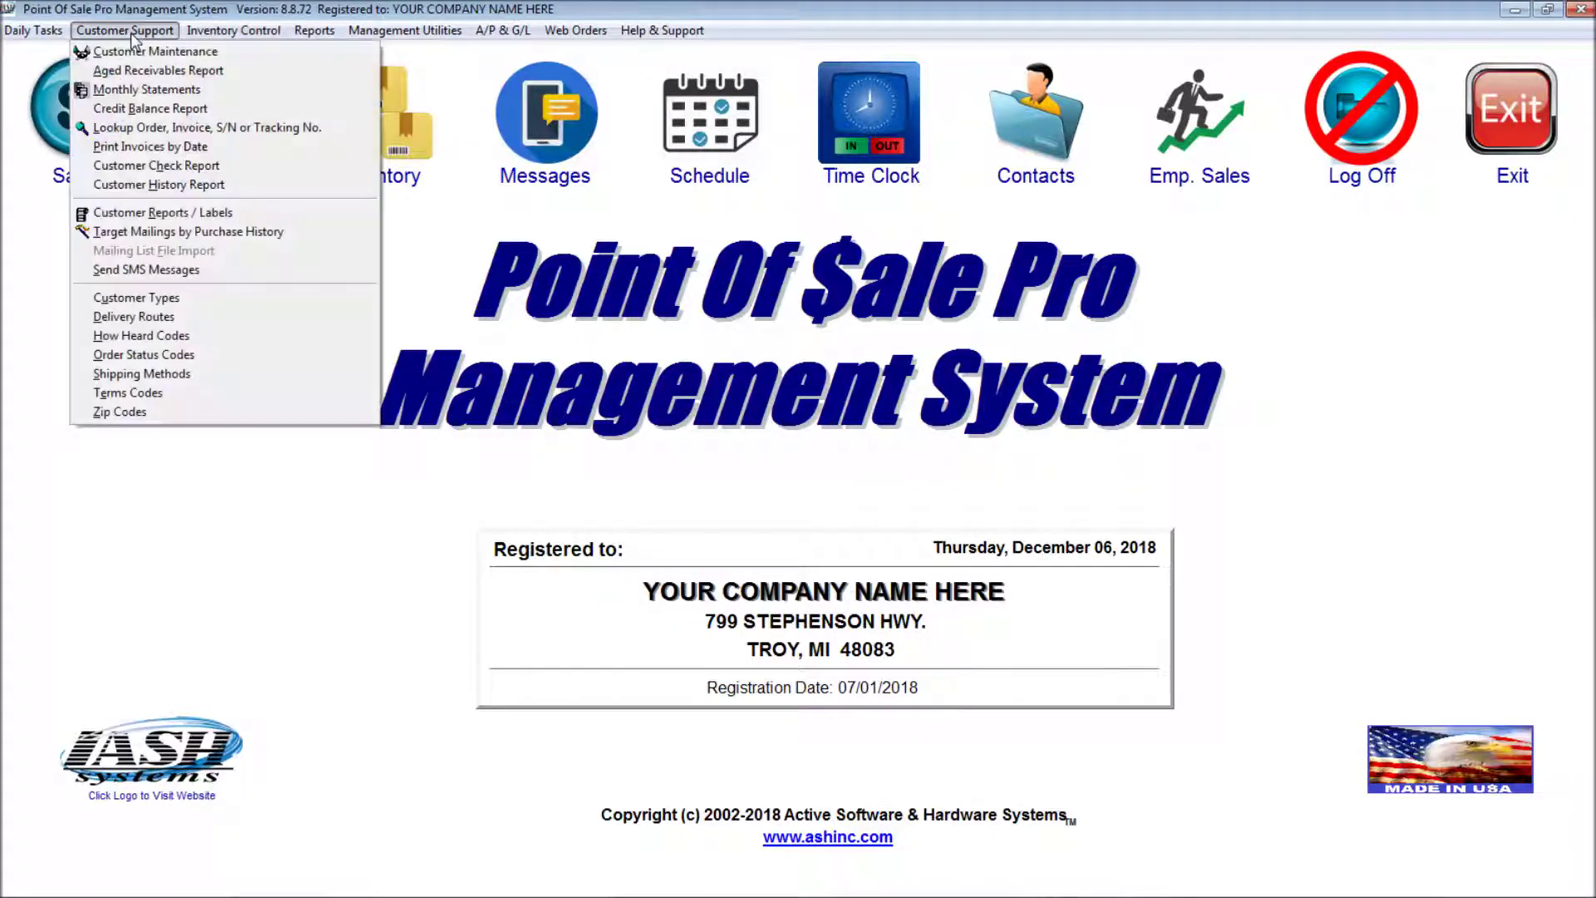
pyautogui.click(146, 89)
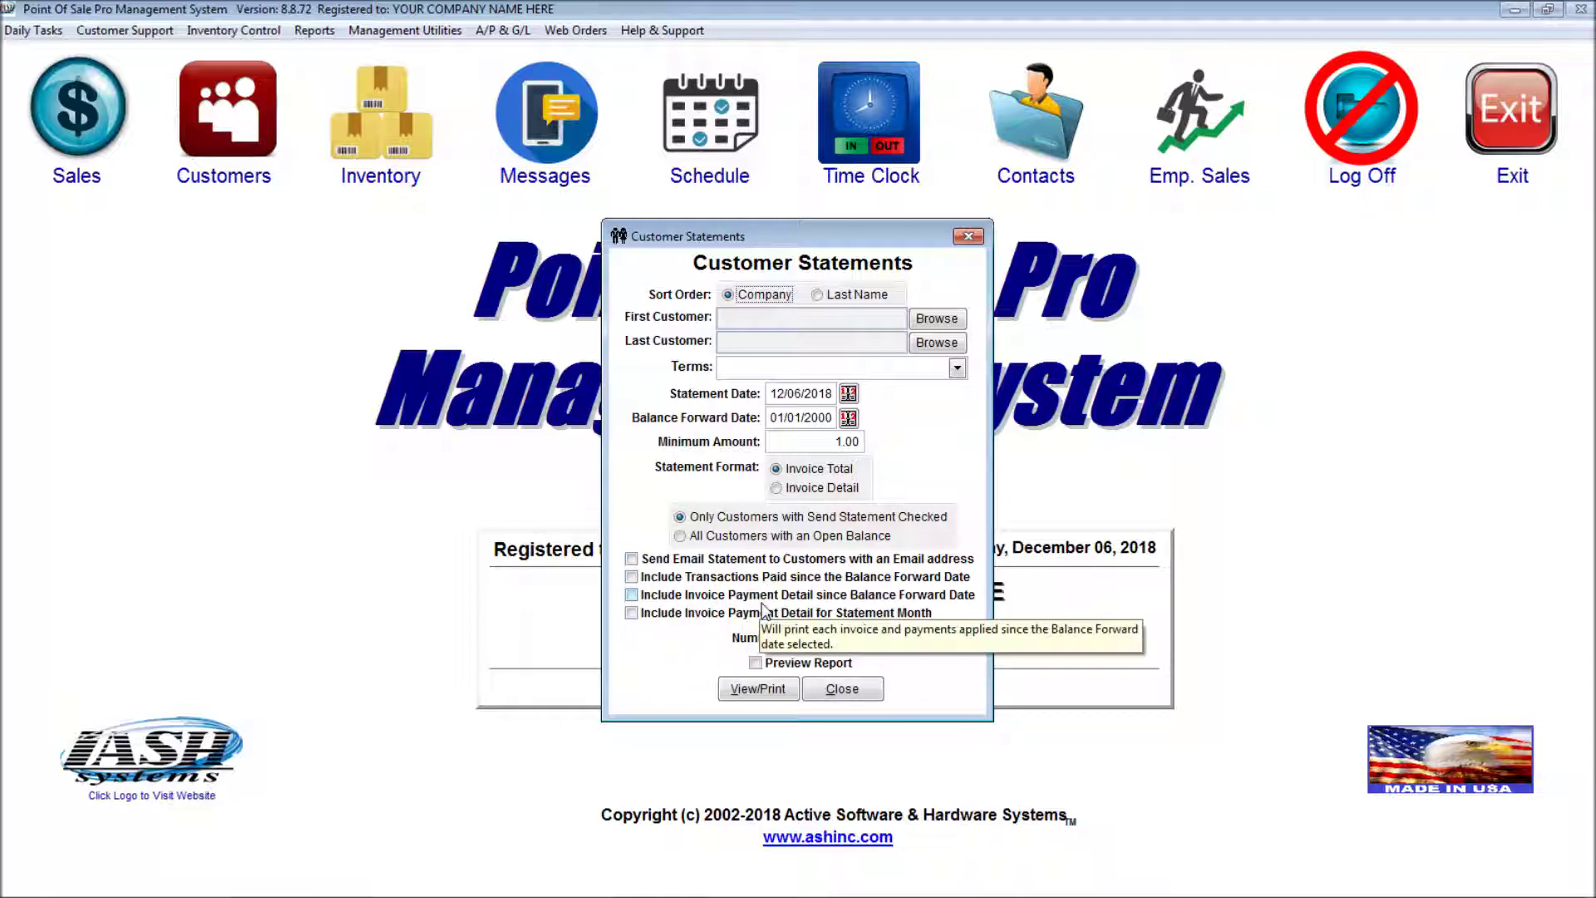
pyautogui.click(836, 692)
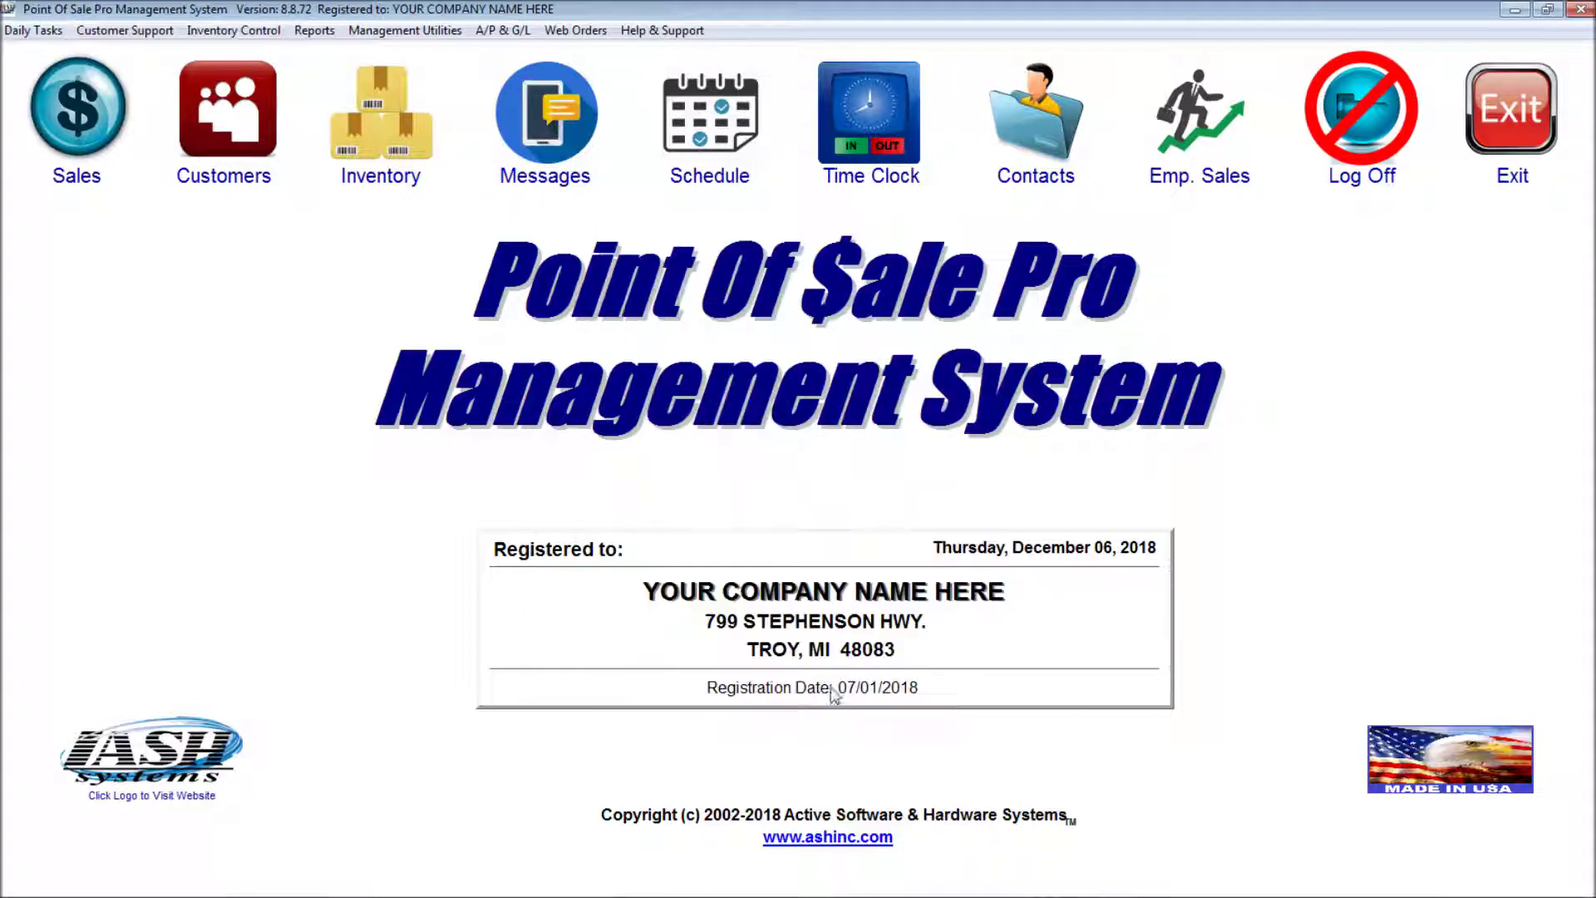
# Step: Examine the Credit Balance Report options and close them without running the report
pyautogui.click(154, 33)
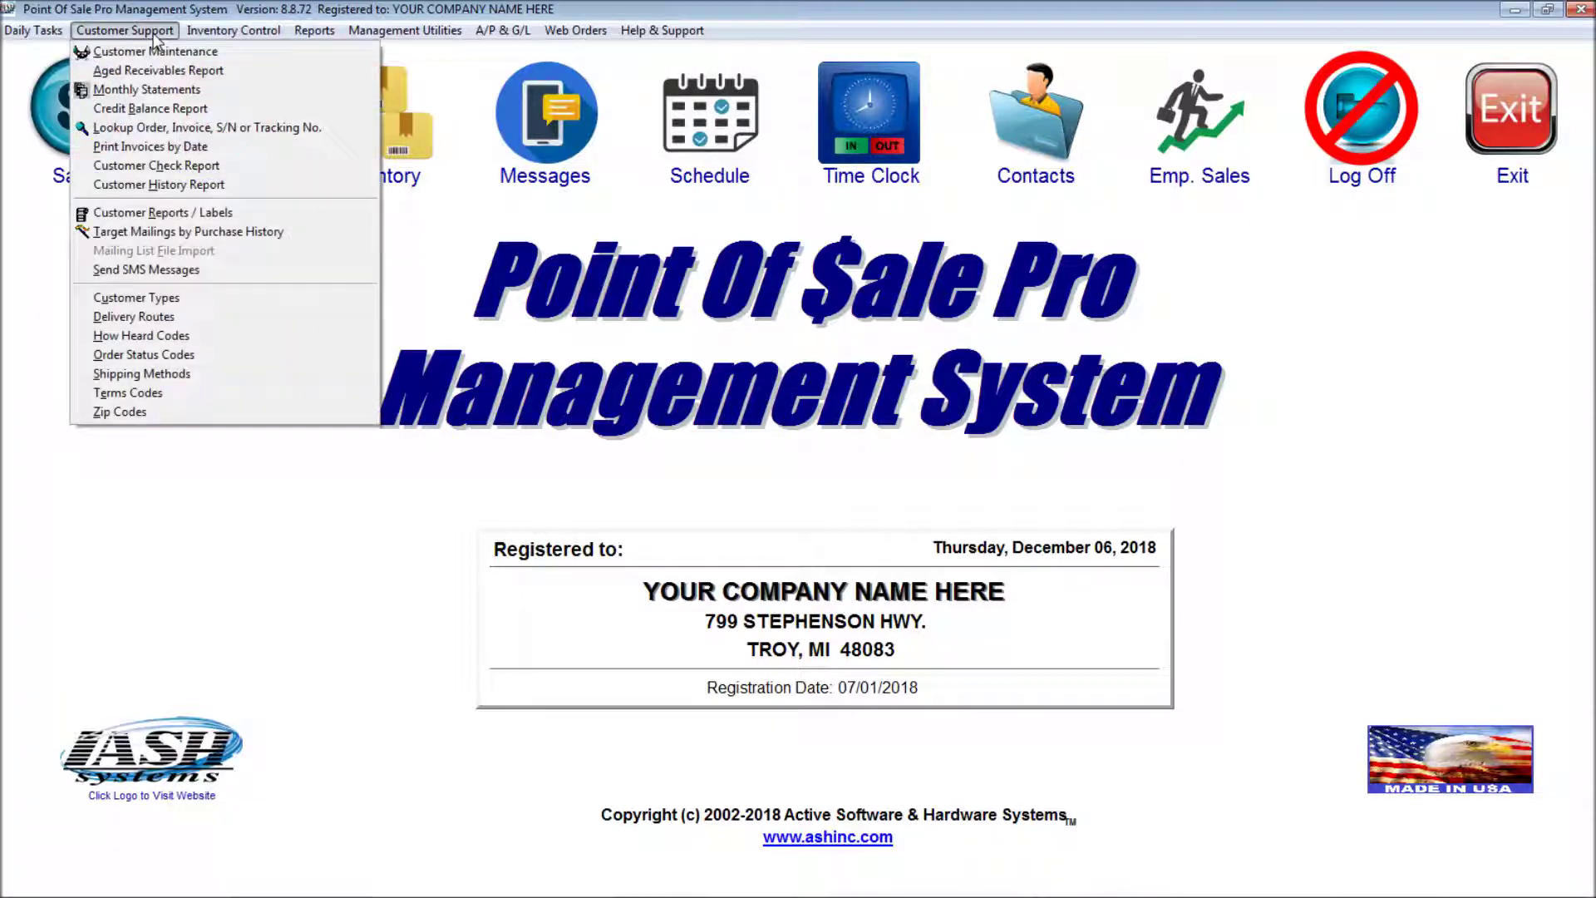
pyautogui.click(176, 108)
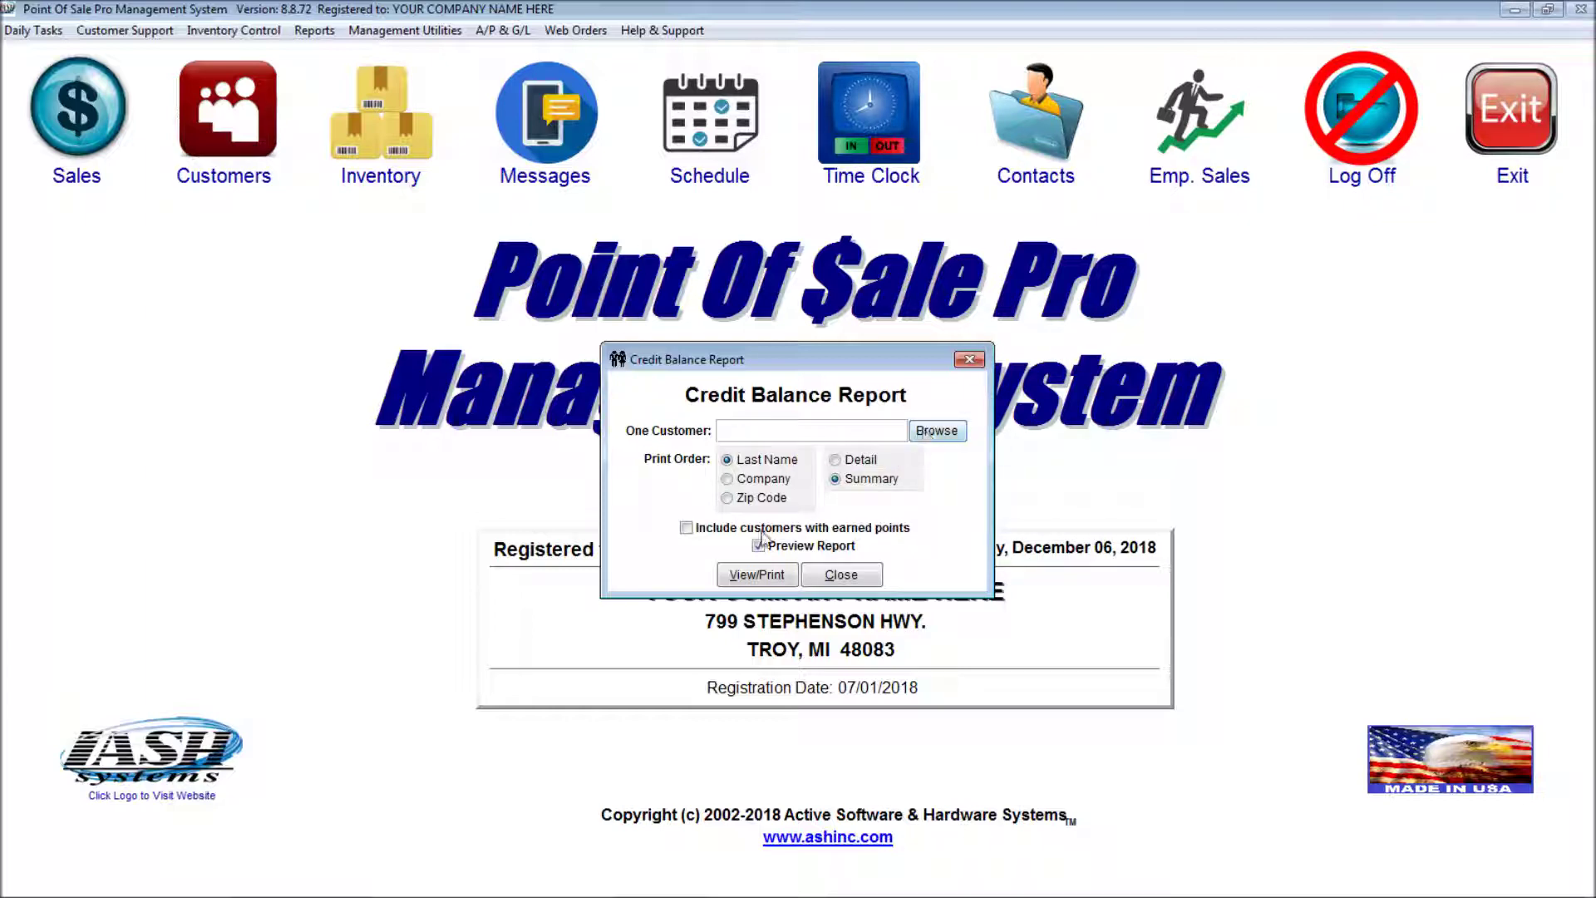
pyautogui.click(840, 575)
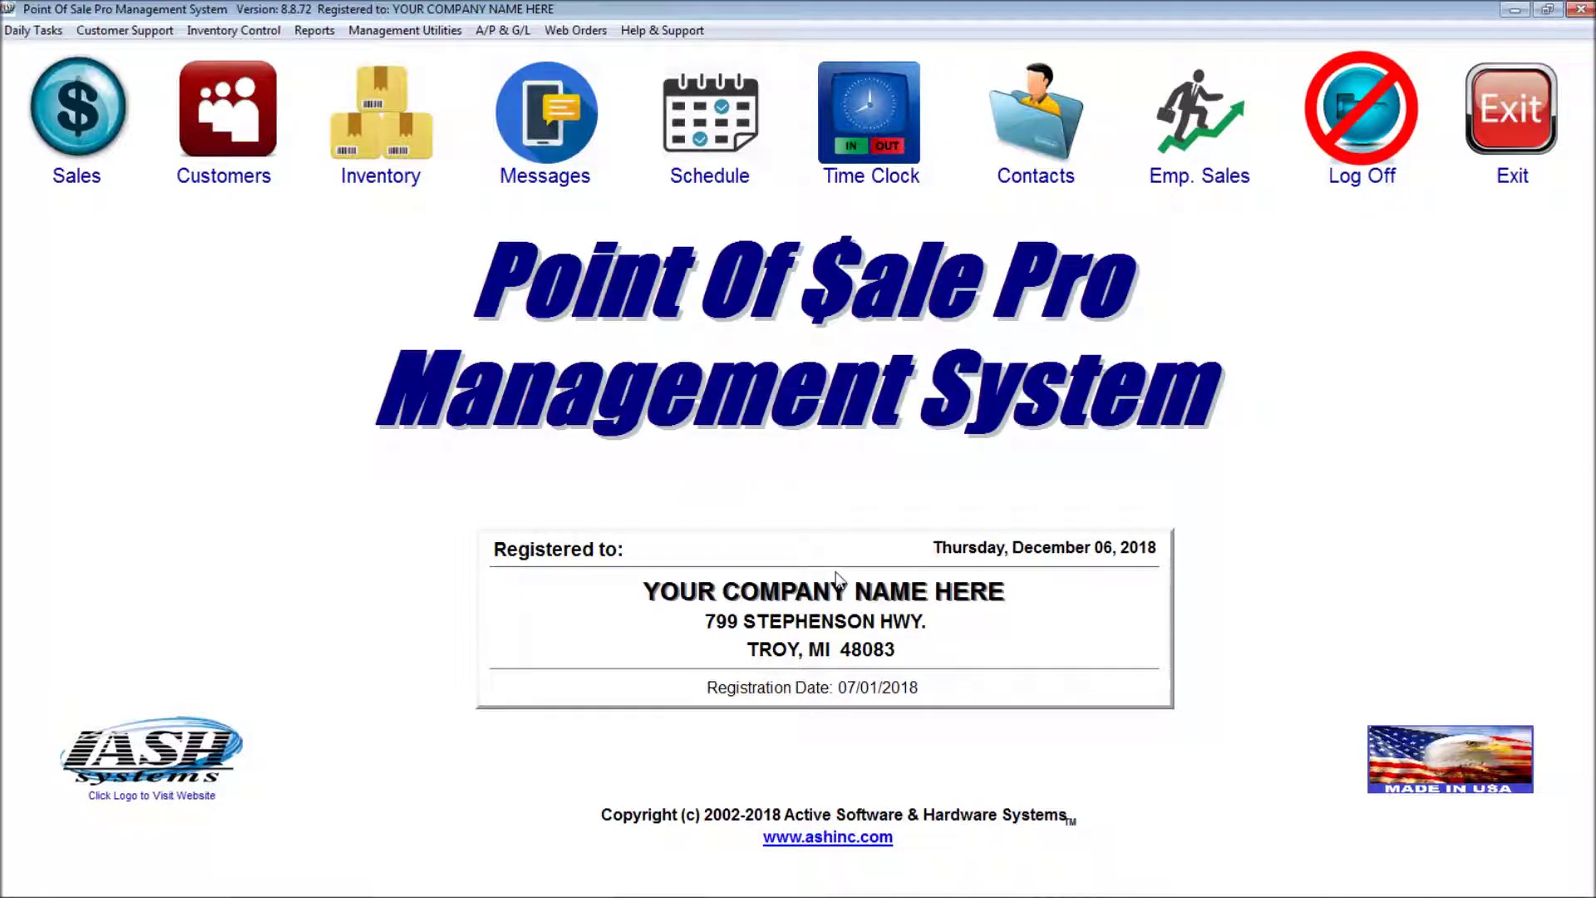
# Step: Look up invoice number 1524, examine its payment and item lines, and close the invoice inquiry
pyautogui.click(133, 30)
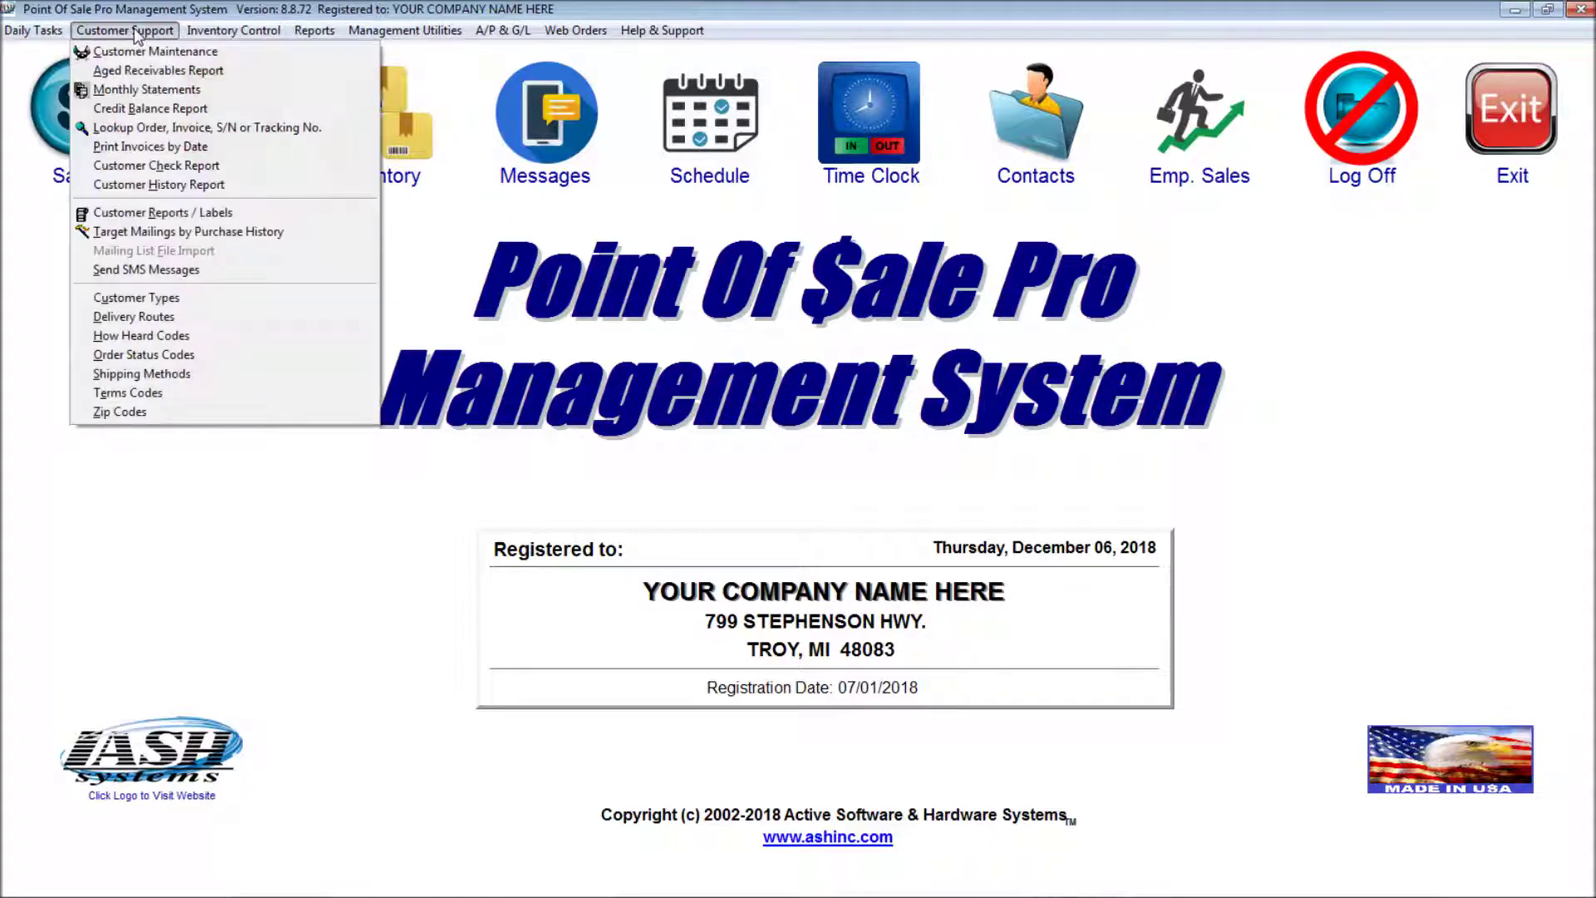
pyautogui.click(163, 127)
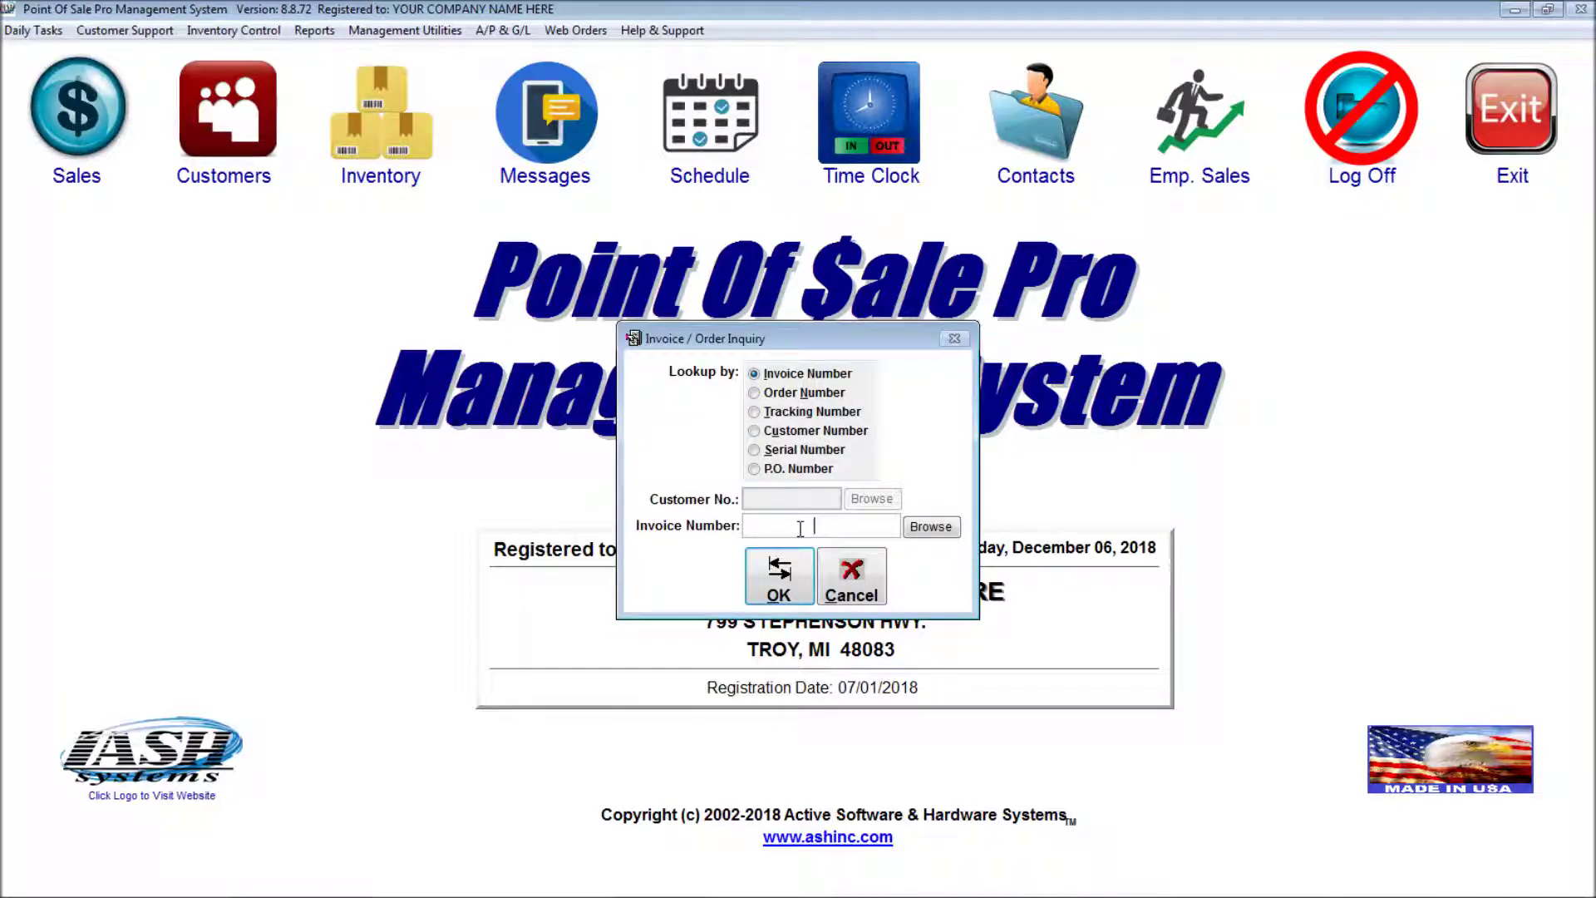
pyautogui.write('1524')
pyautogui.press('Return')
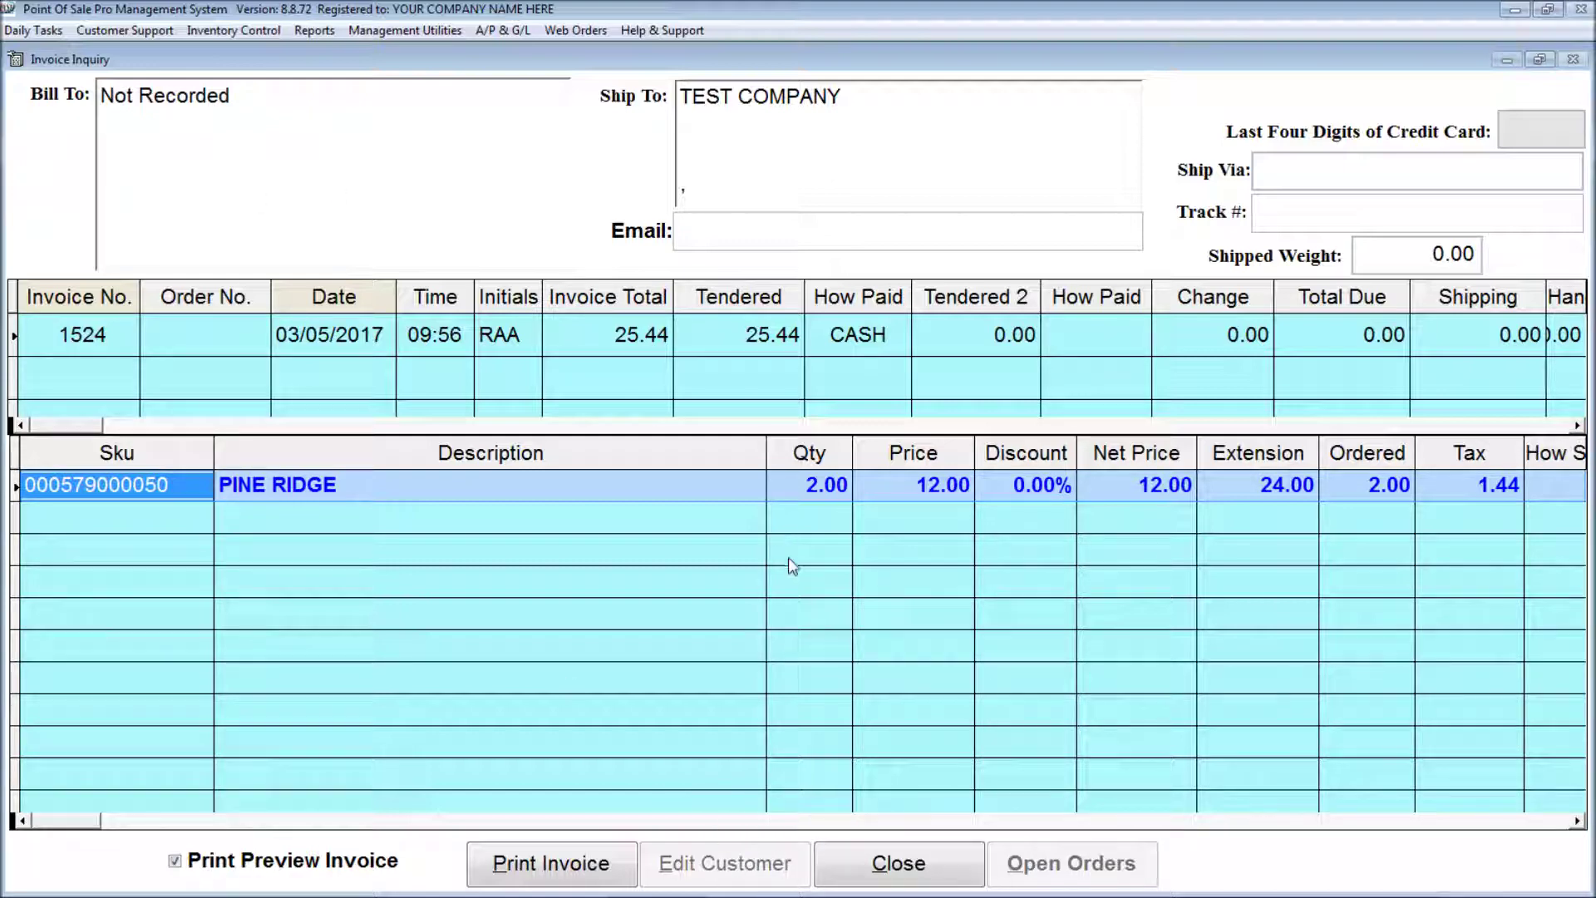
pyautogui.click(898, 864)
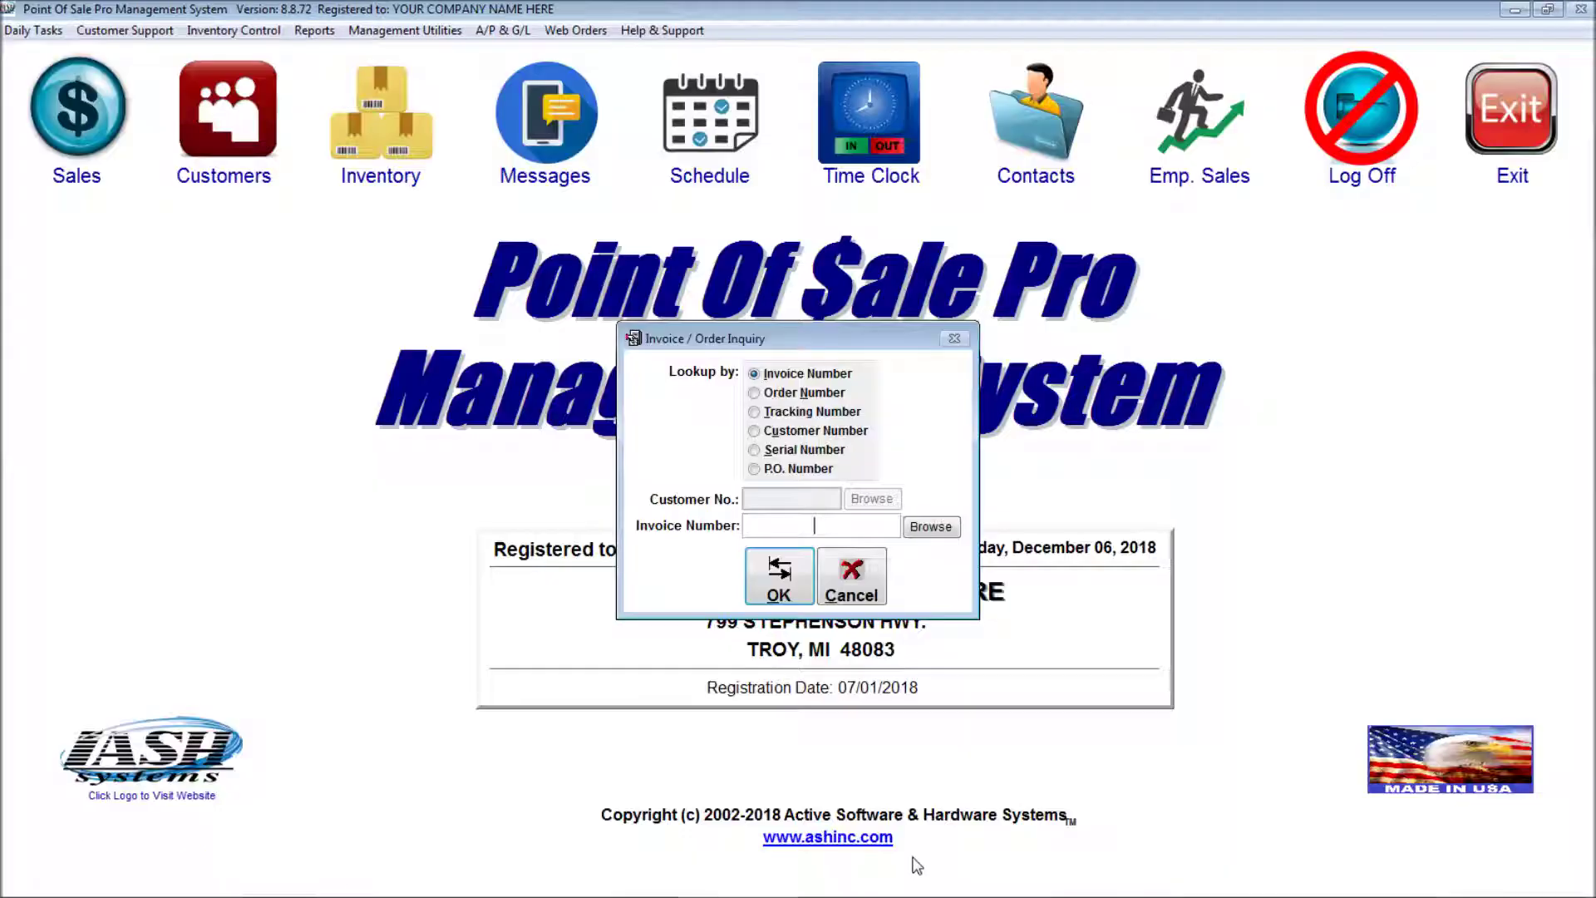
pyautogui.click(861, 586)
pyautogui.click(124, 30)
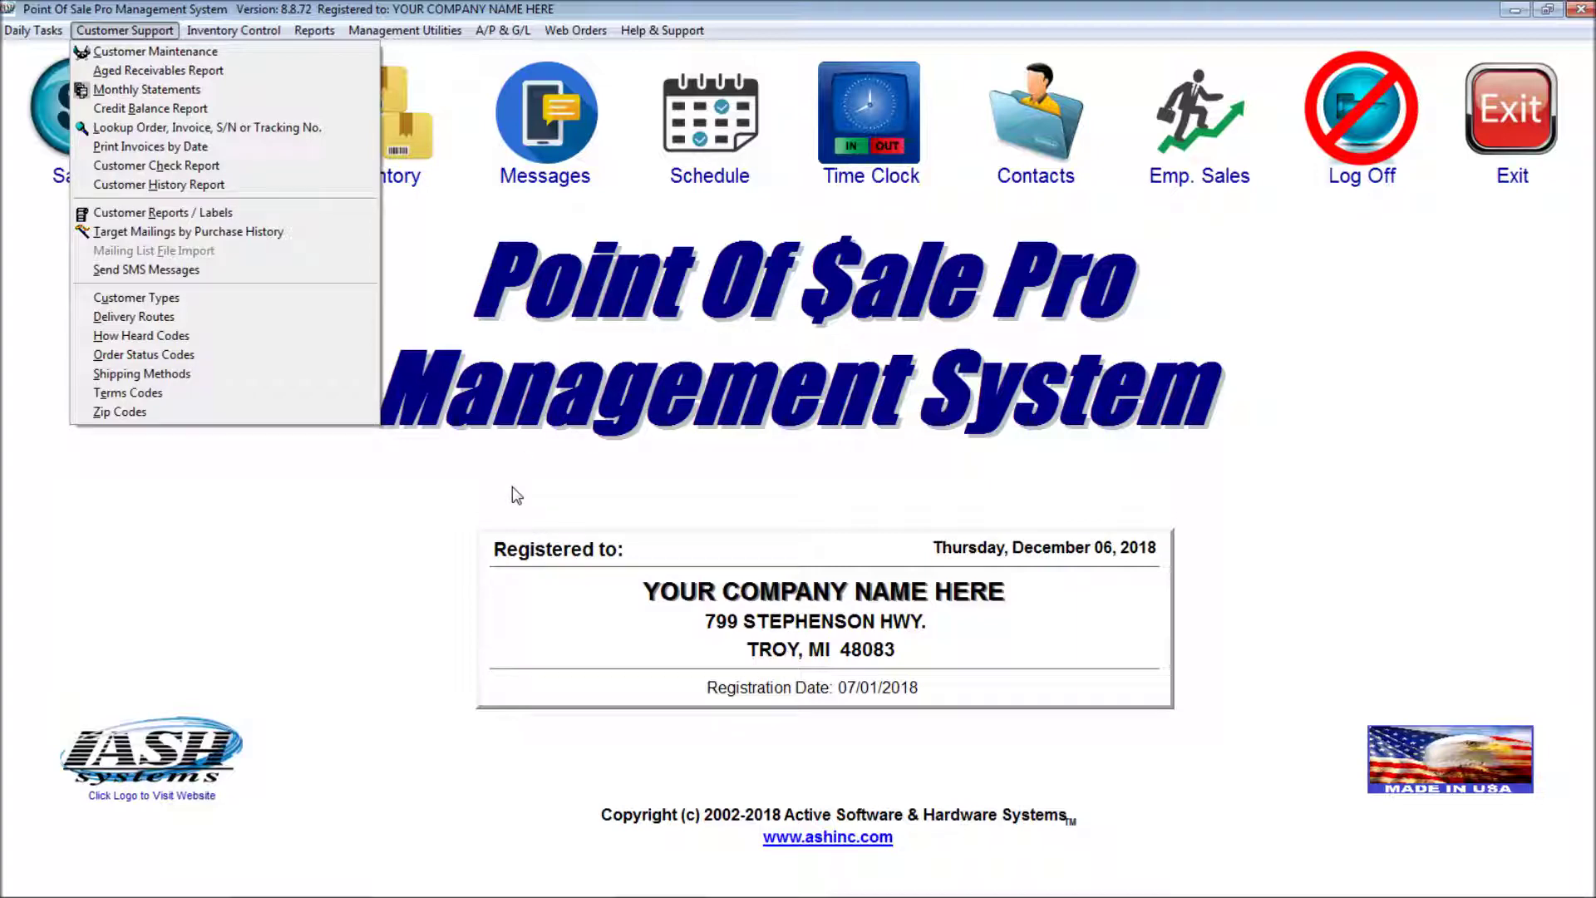
pyautogui.click(512, 407)
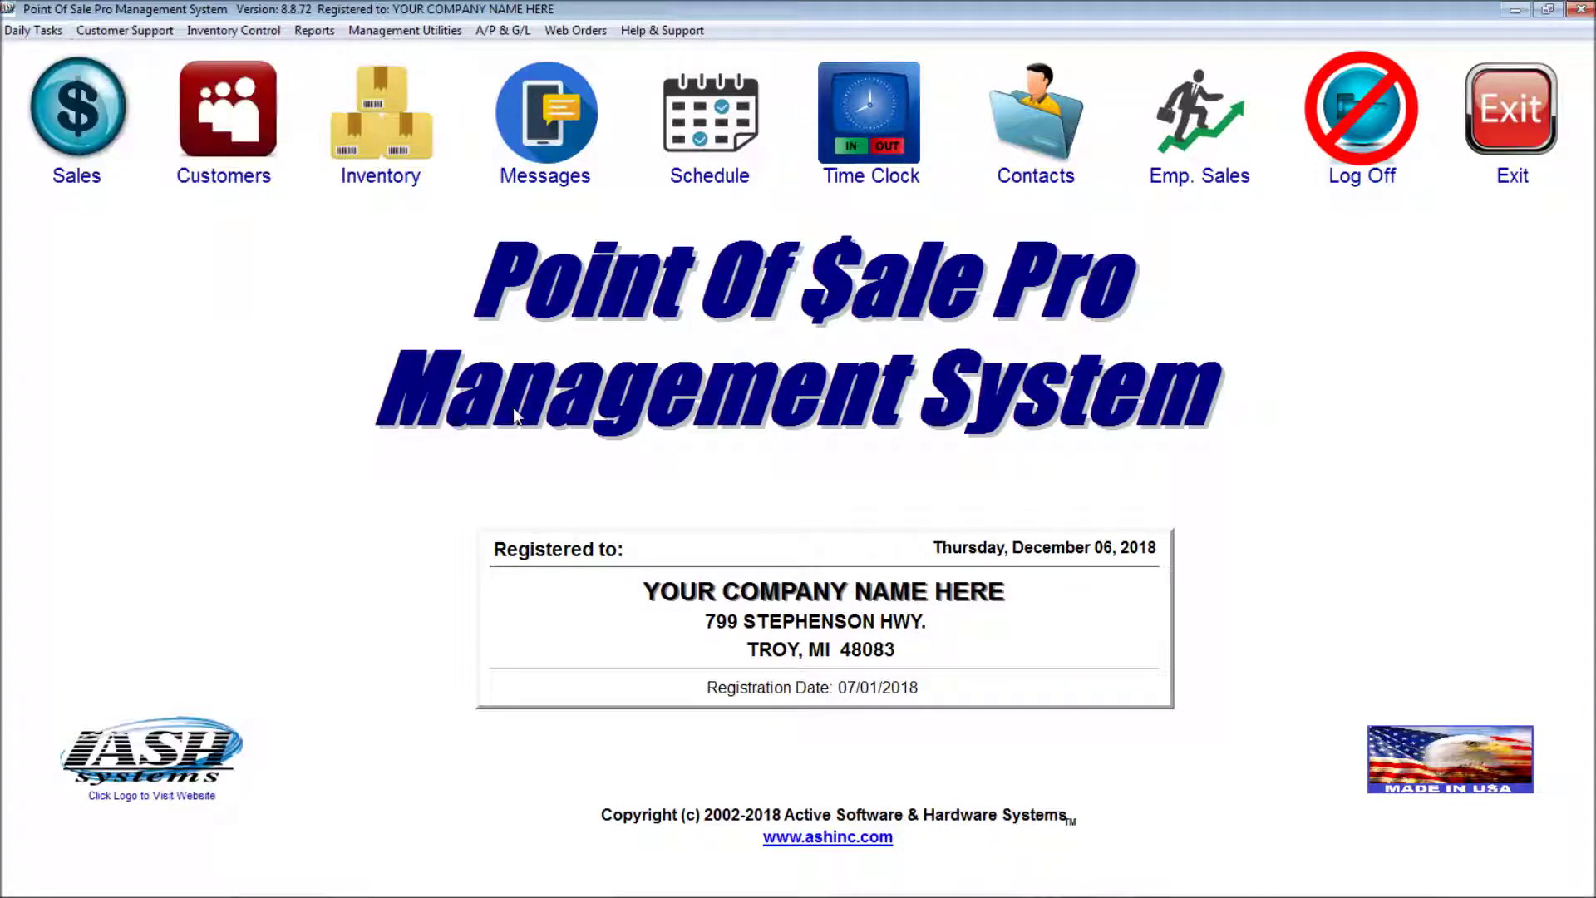
# Step: In the global system settings, examine the finance charge, invoice ageing and default customer terms options, and close the settings
pyautogui.click(381, 33)
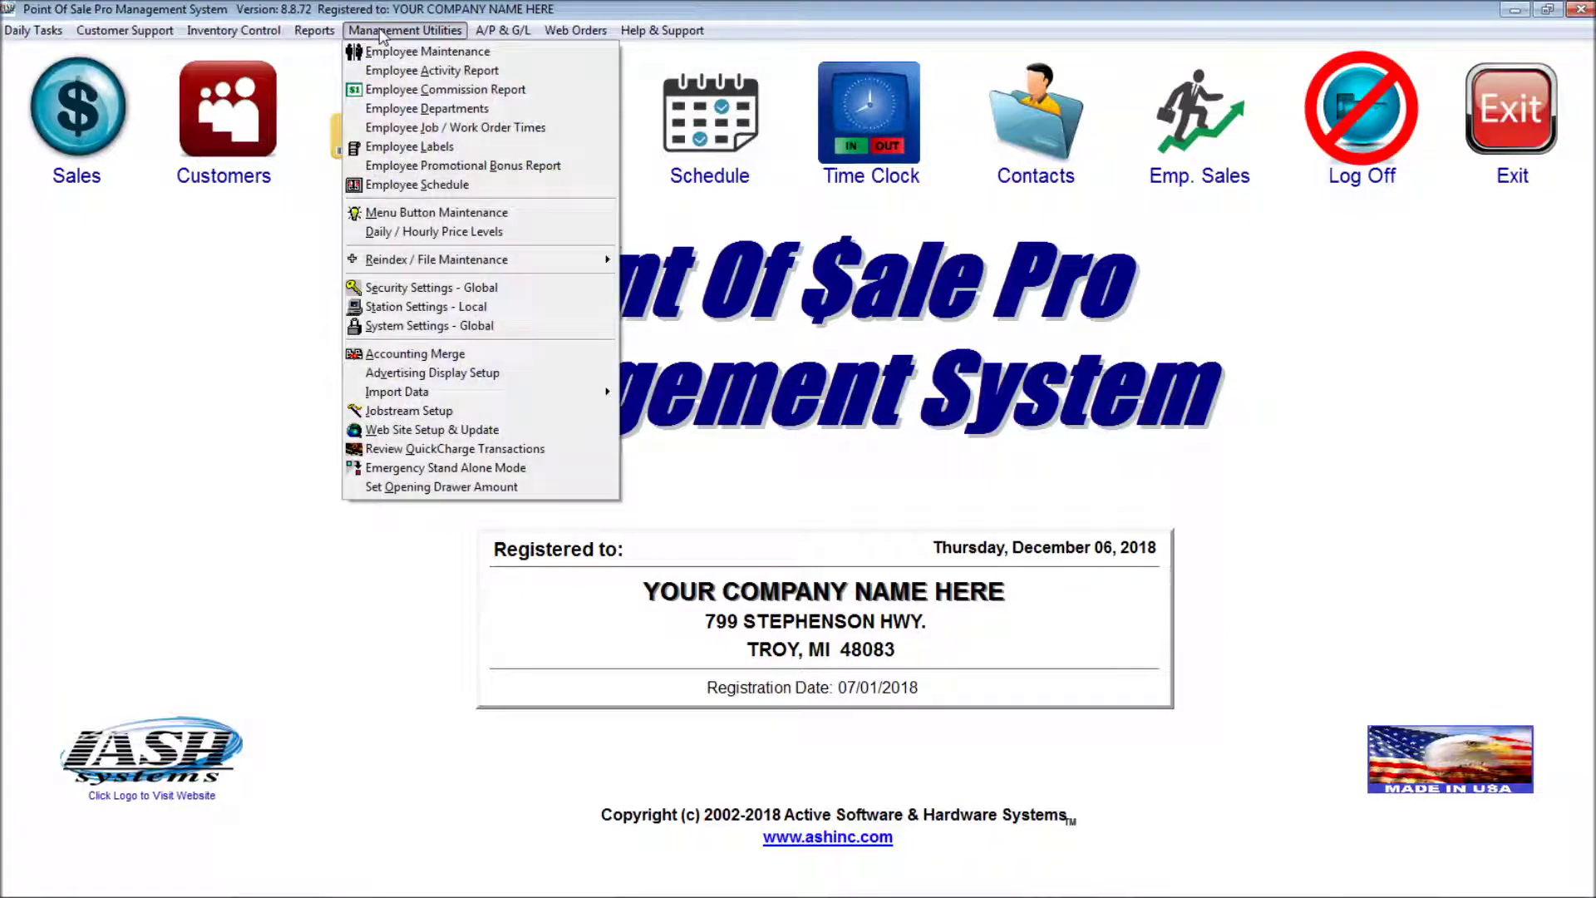
pyautogui.click(417, 326)
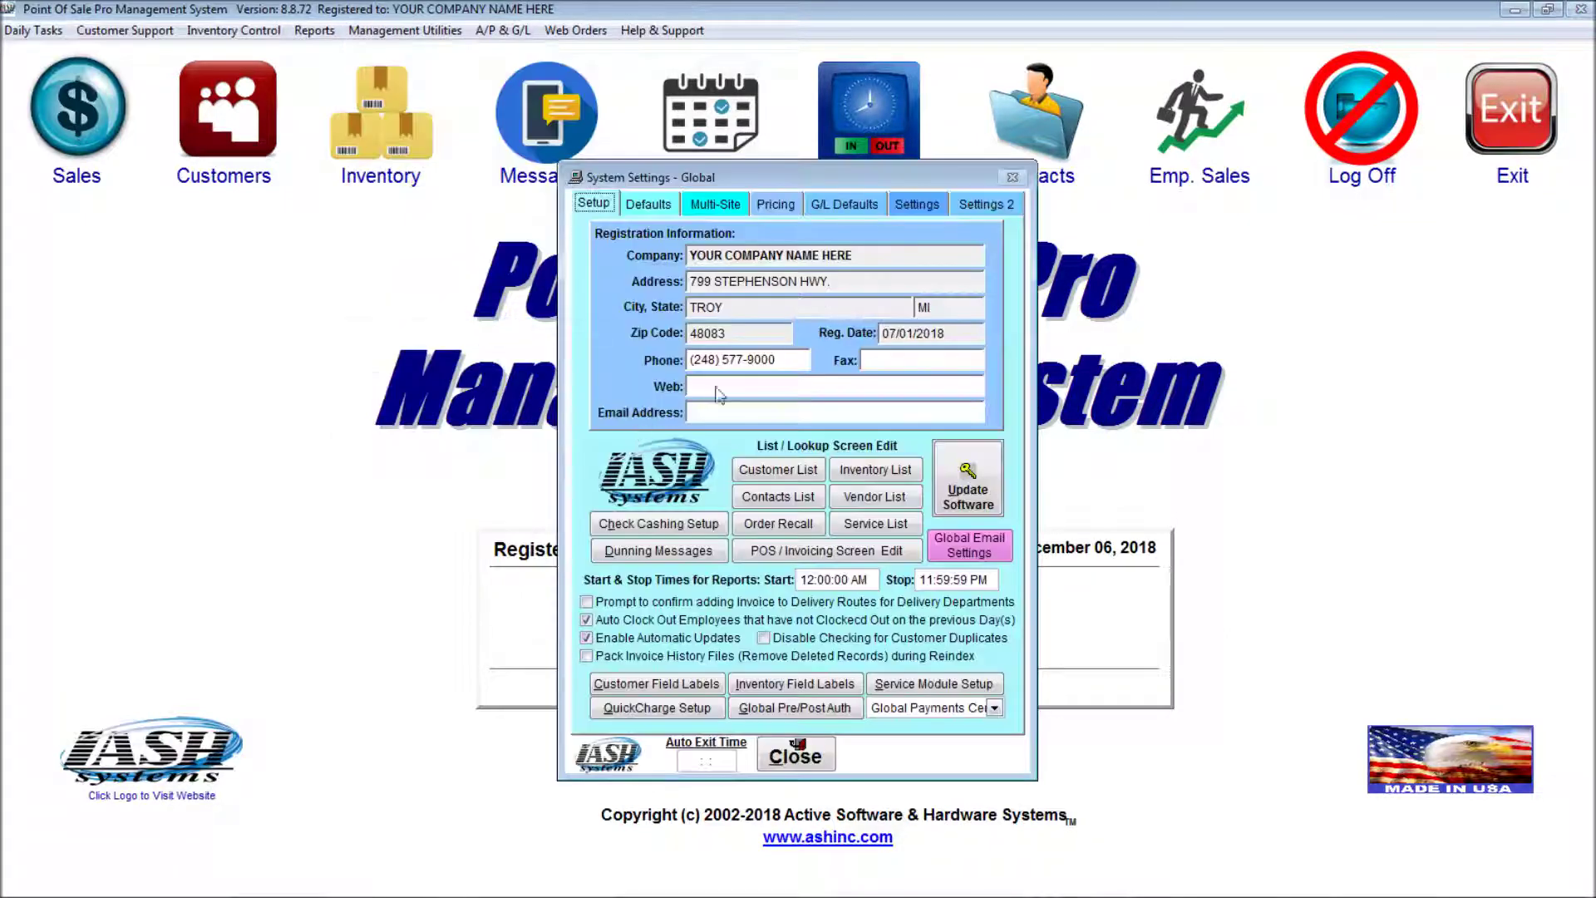
pyautogui.click(916, 204)
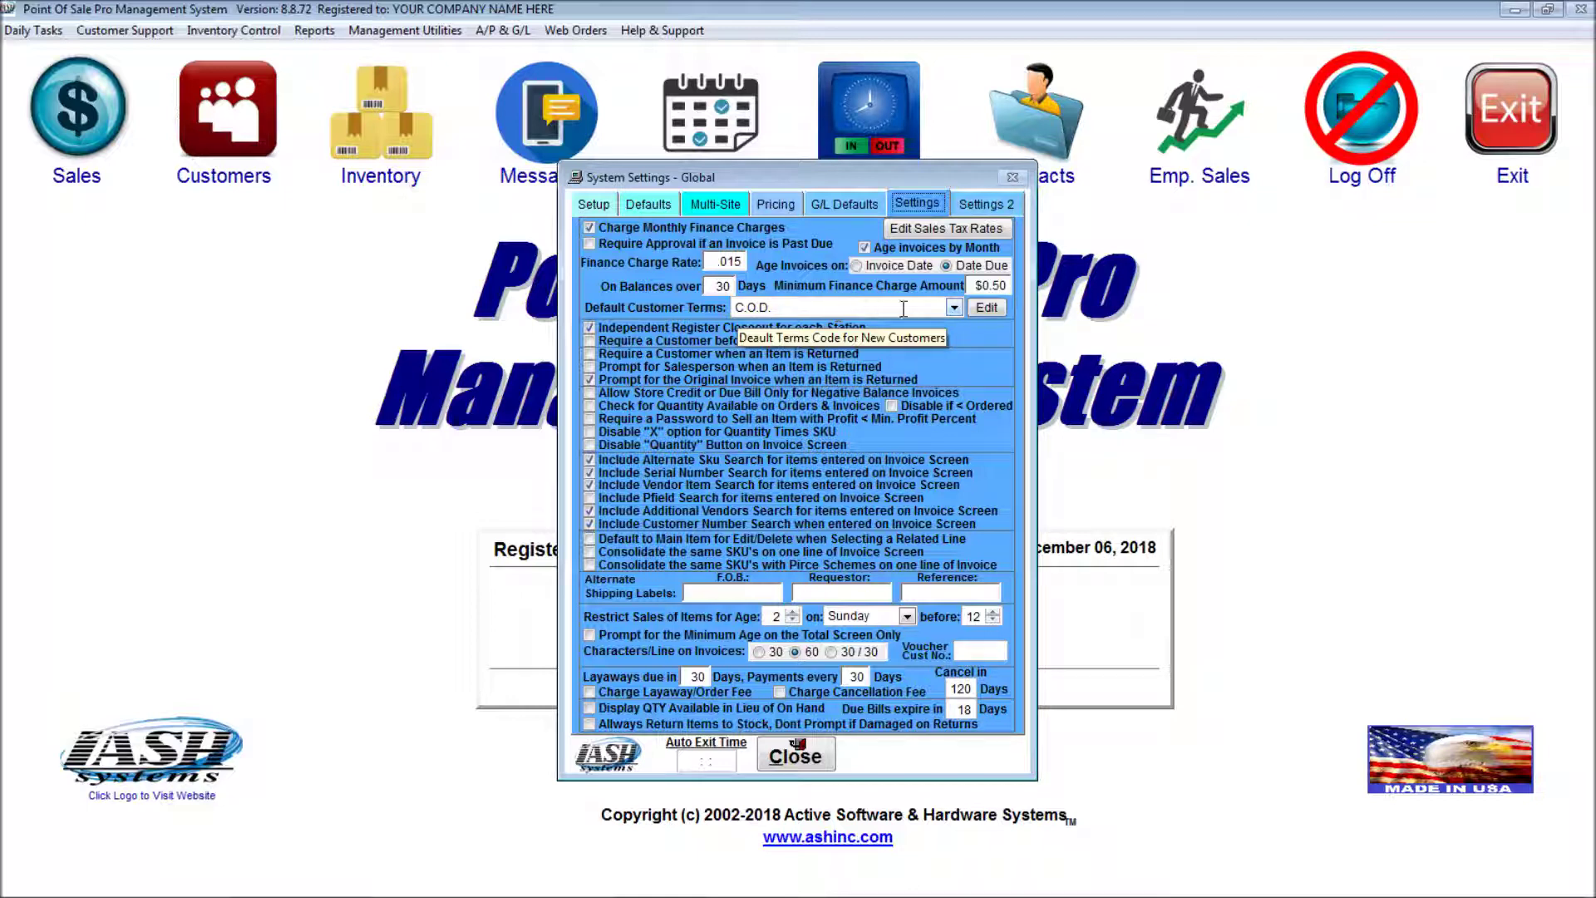
pyautogui.click(796, 757)
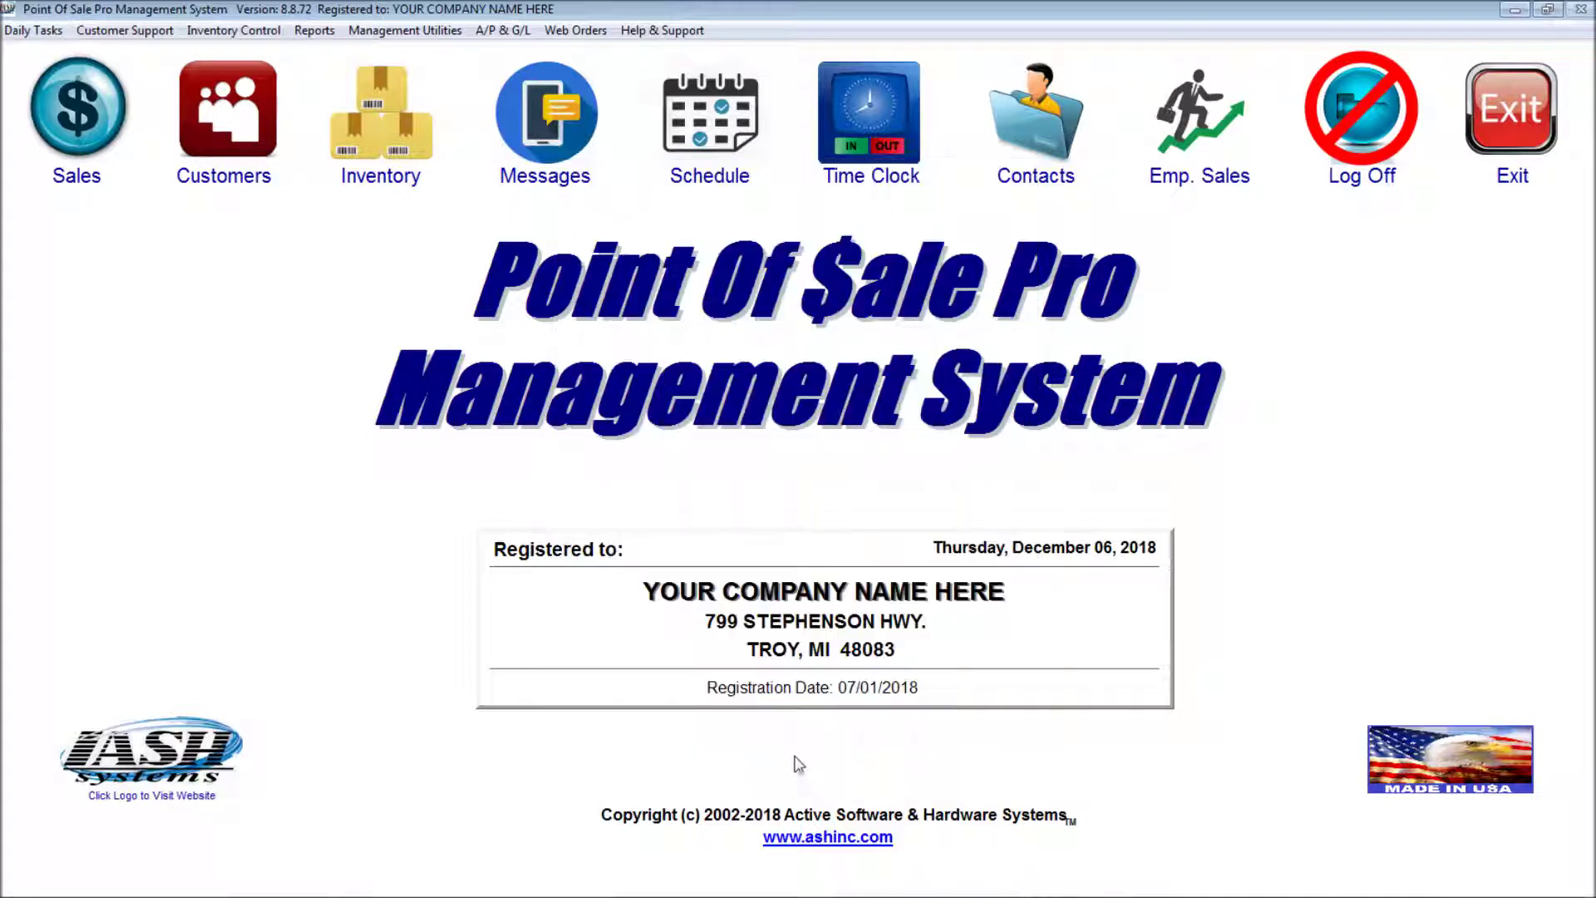